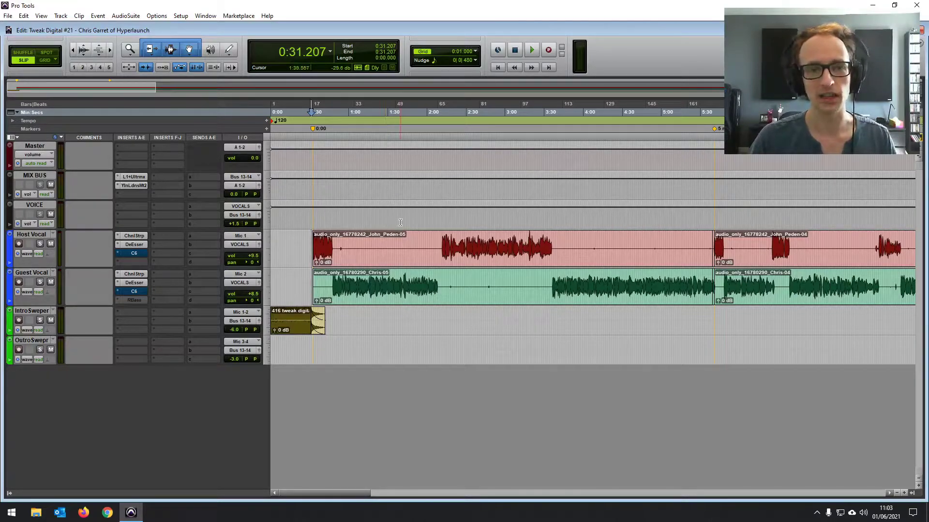
Step: Set the edit mode to Shuffle and place the edit cursor on the Host Vocal track at about 2:04
{"action": "left_click", "coordinate": [402, 228]}
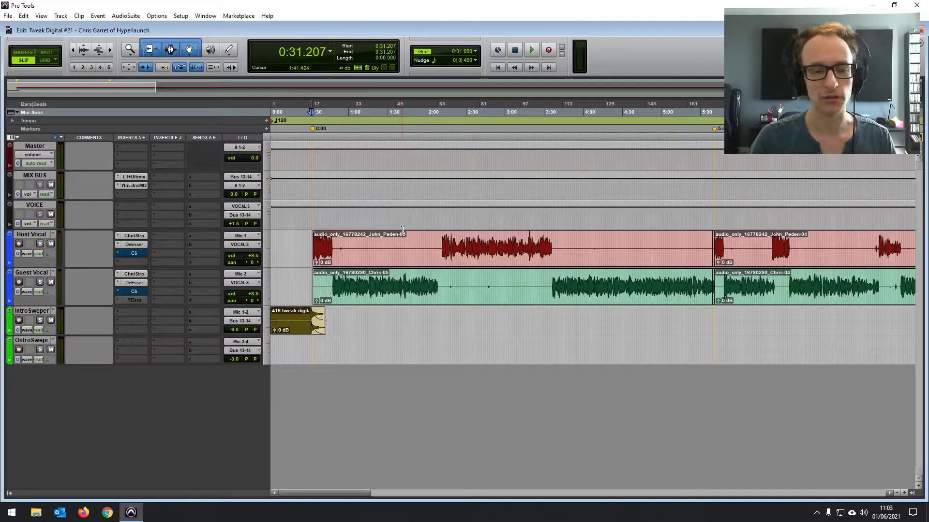
{"action": "left_click", "coordinate": [24, 53]}
{"action": "left_click", "coordinate": [434, 239]}
Step: Try deleting the silent gap of about 3.2 seconds at 2:08 from both vocal tracks, and undo the deletion
{"action": "key", "text": "t"}
{"action": "key", "text": "t"}
{"action": "key", "text": "t"}
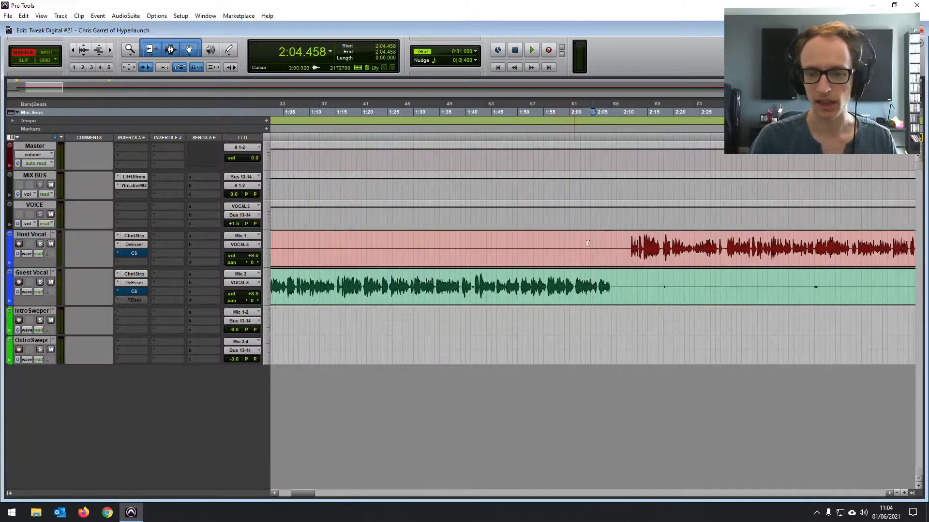
{"action": "left_click_drag", "start_coordinate": [630, 251], "coordinate": [663, 250]}
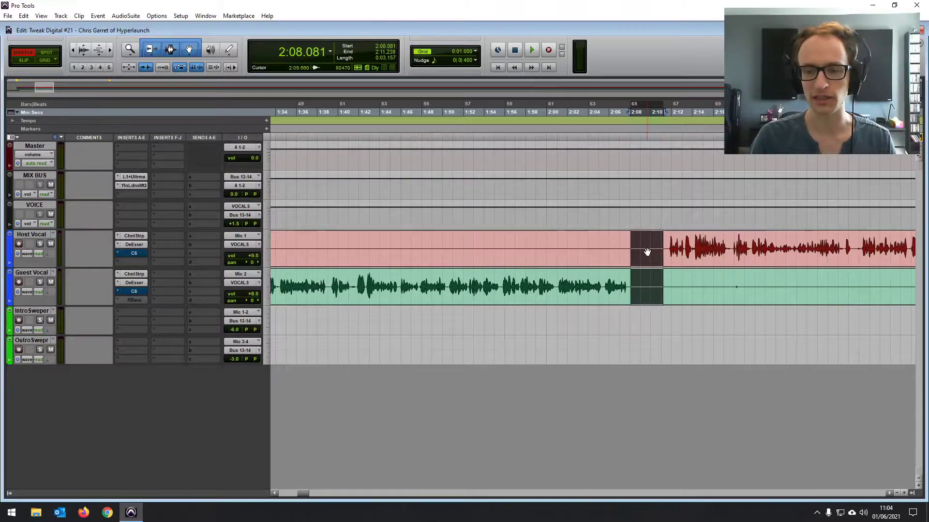
{"action": "key", "text": "Delete"}
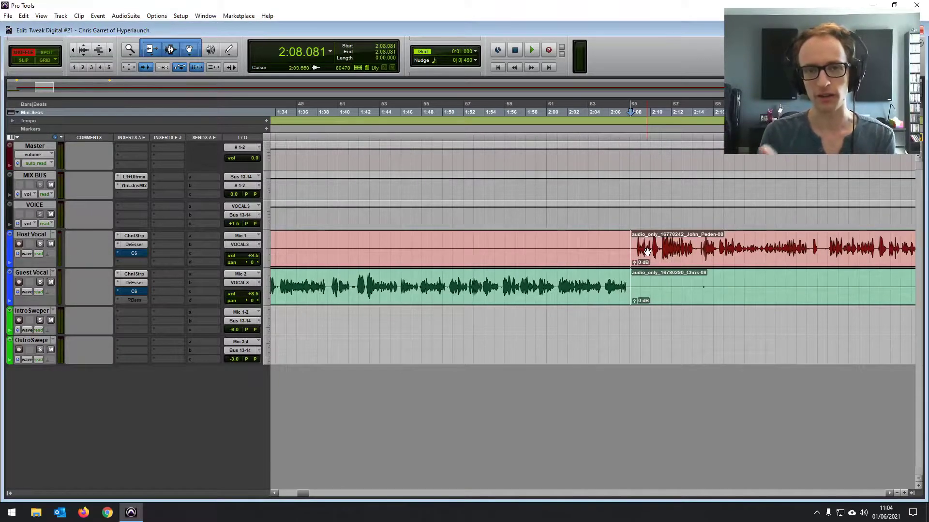
{"action": "key", "text": "ctrl+z"}
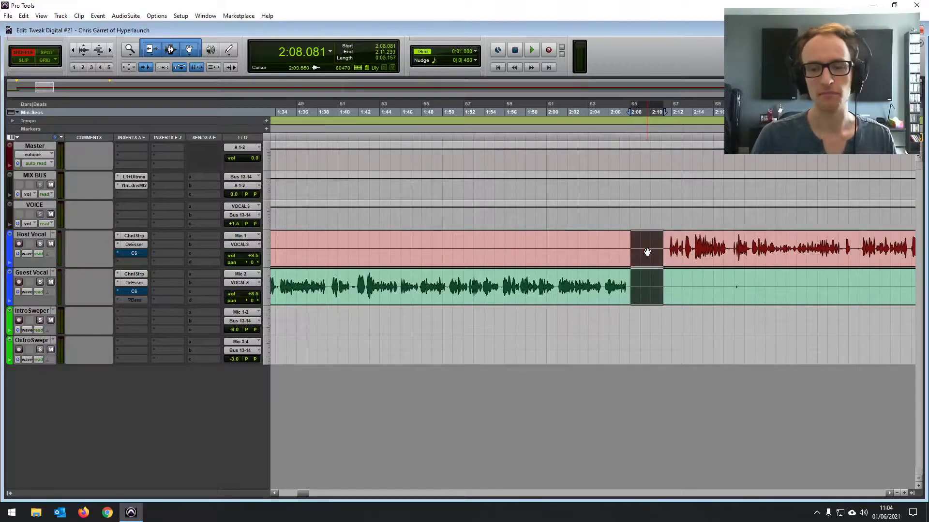
{"action": "left_click", "coordinate": [564, 253]}
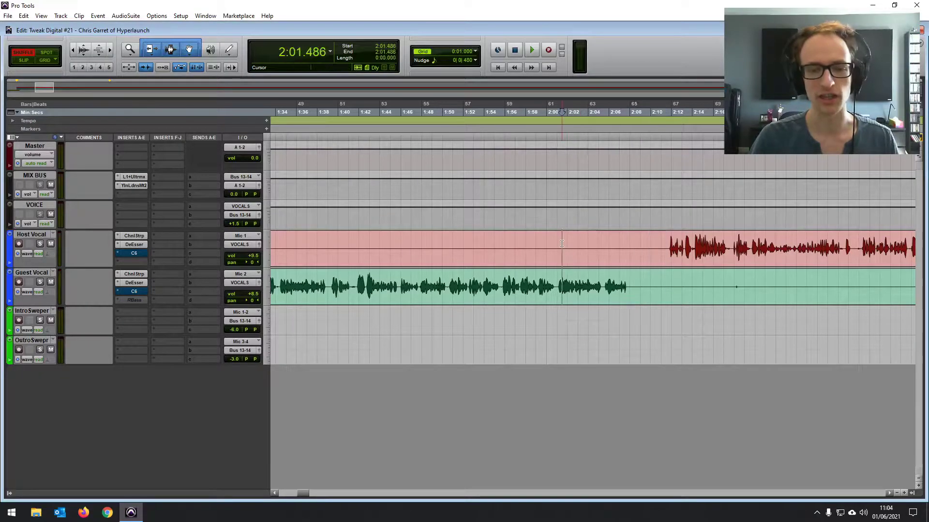
{"action": "key", "text": "ctrl+["}
{"action": "key", "text": "ctrl+["}
{"action": "key", "text": "ctrl+["}
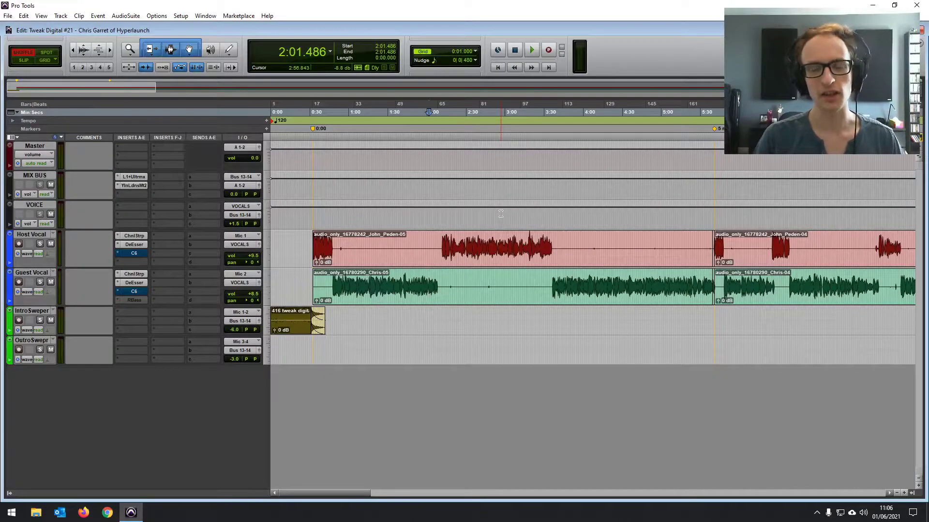
Step: Select the silent gap from 2:08.127 to 2:11.610 across both vocal tracks, and clear the selection
{"action": "key", "text": "t"}
{"action": "key", "text": "t"}
{"action": "key", "text": "t"}
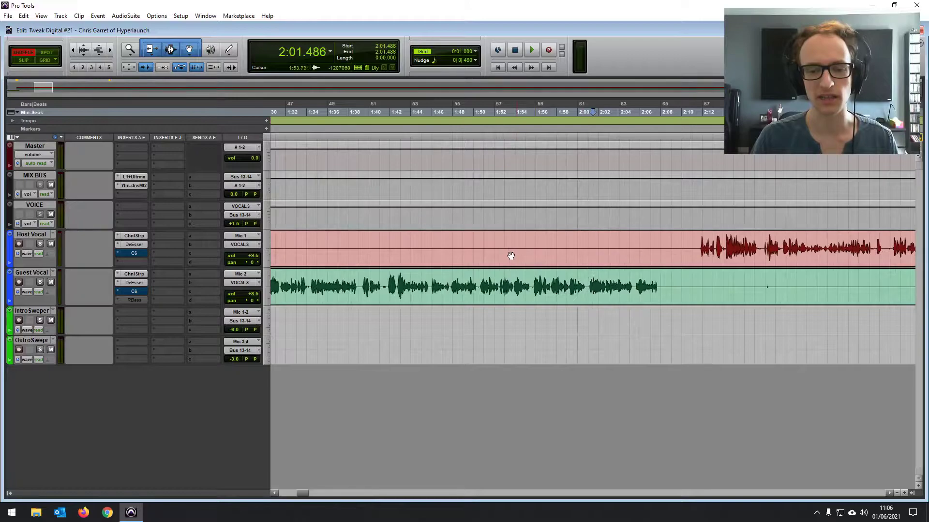
{"action": "left_click", "coordinate": [477, 247]}
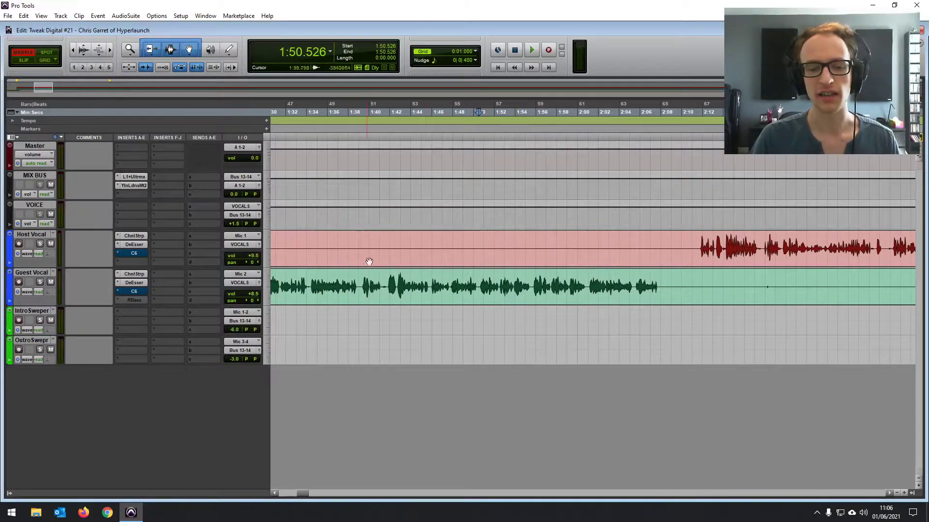
{"action": "left_click_drag", "start_coordinate": [663, 247], "coordinate": [697, 245]}
{"action": "left_click", "coordinate": [694, 248]}
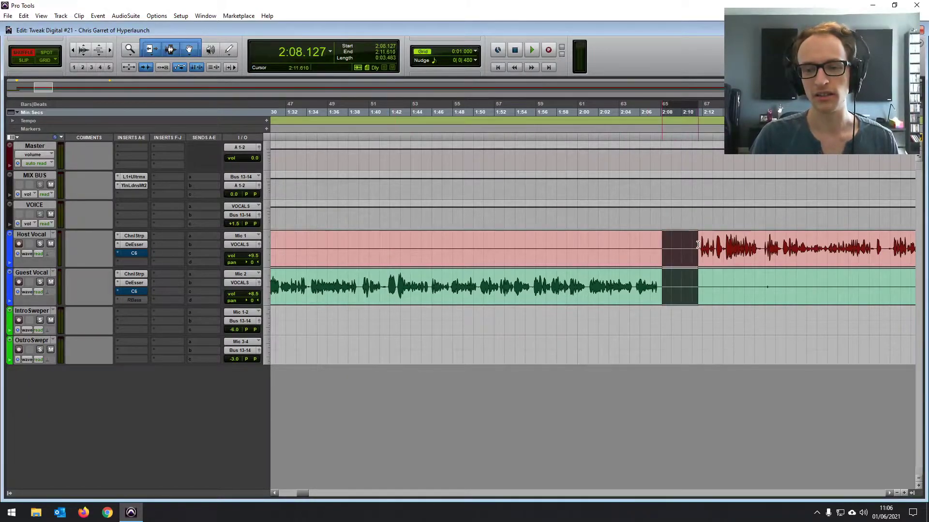
{"action": "left_click", "coordinate": [619, 246]}
{"action": "key", "text": "r"}
{"action": "key", "text": "r"}
{"action": "key", "text": "r"}
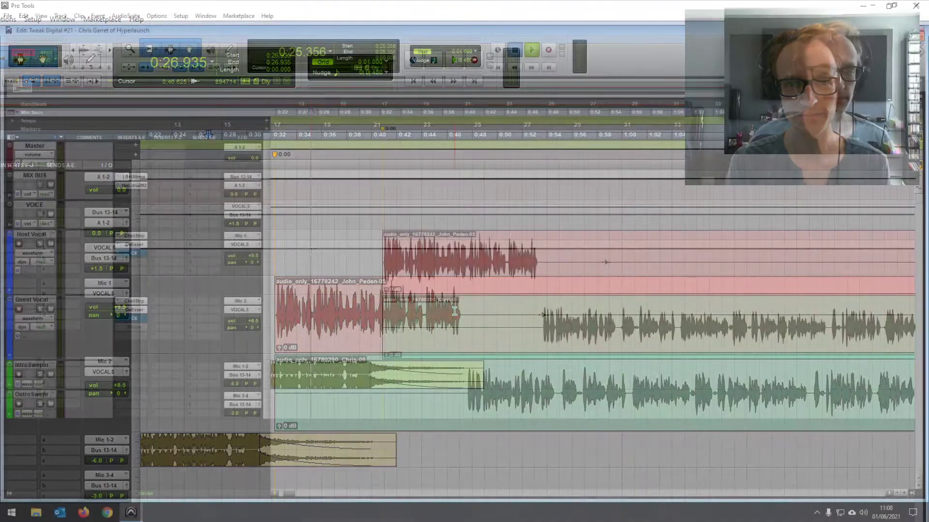
Step: Split the Host Vocal and Guest Vocal clips at about 0:47.4 and 1:00.4 while the intro plays
{"action": "key", "text": "space"}
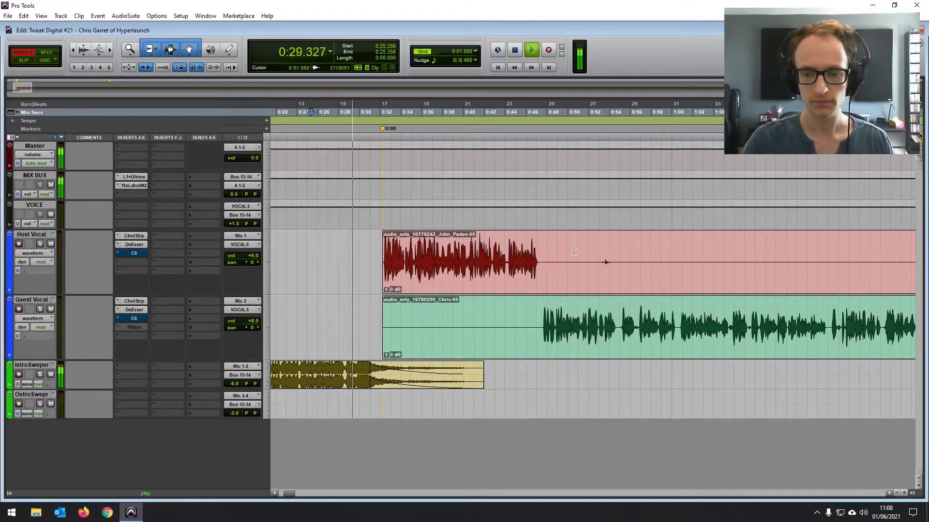
{"action": "left_click", "coordinate": [540, 251]}
{"action": "key", "text": "b"}
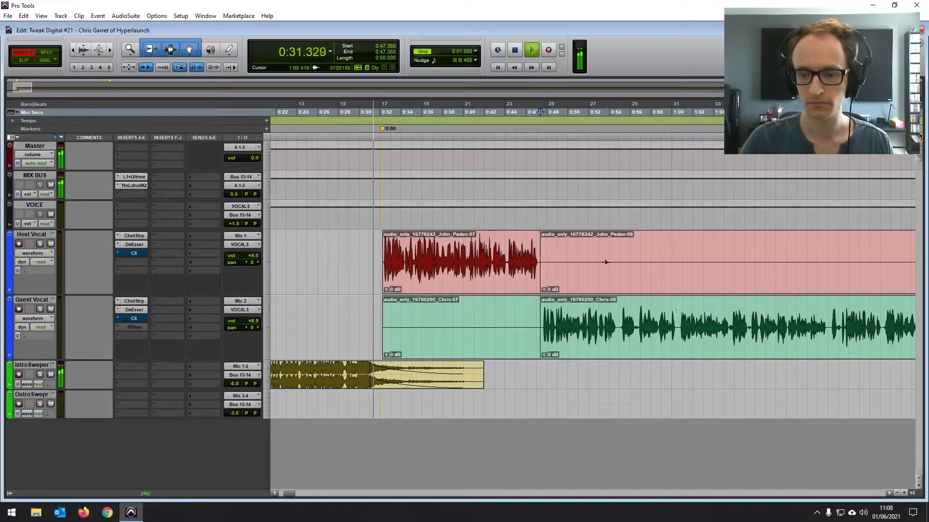
{"action": "left_click", "coordinate": [676, 308]}
{"action": "key", "text": "b"}
{"action": "left_click_drag", "start_coordinate": [543, 291], "coordinate": [544, 334]}
{"action": "key", "text": "ctrl+z"}
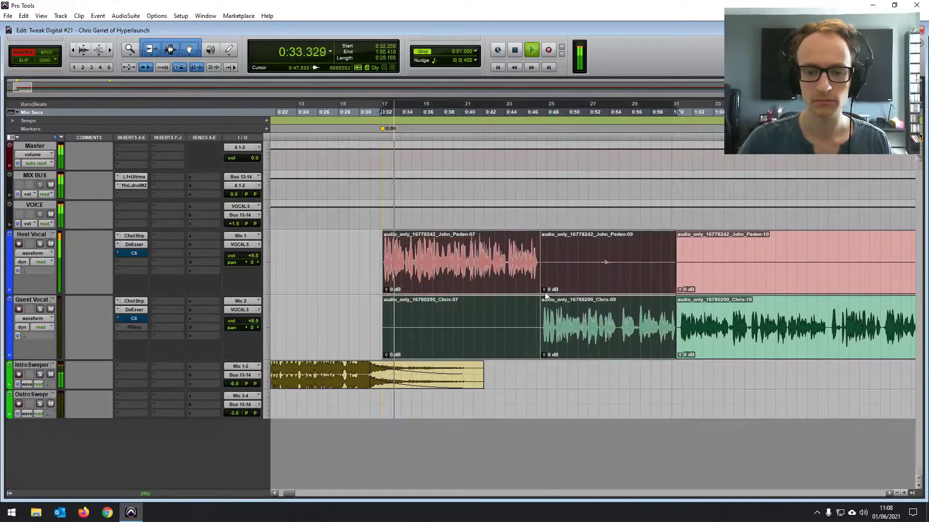
Step: Delete the 'err' at about 0:34.3 from both vocal tracks with a crossfade at the cut, and play from about 0:35.1
{"action": "left_click", "coordinate": [428, 252]}
{"action": "key", "text": "t"}
{"action": "key", "text": "t"}
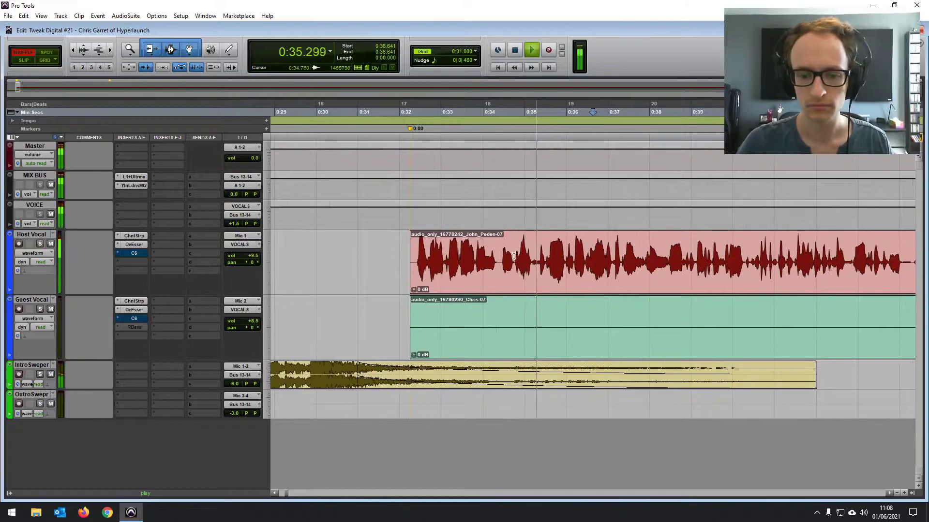
{"action": "left_click_drag", "start_coordinate": [497, 255], "coordinate": [498, 284]}
{"action": "key", "text": "Delete"}
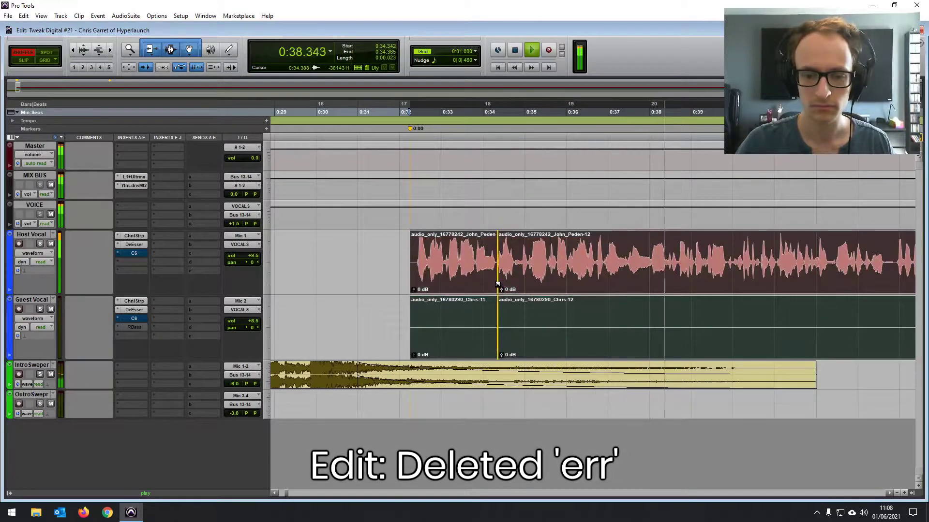
{"action": "left_click", "coordinate": [529, 256]}
{"action": "key", "text": "space"}
{"action": "key", "text": "space"}
Step: Delete the 'err' at about 0:42.4 from both vocal tracks with a crossfade at the cut, and replay from about 0:41.9
{"action": "scroll", "coordinate": [574, 263], "scroll_direction": "right", "scroll_amount": 3}
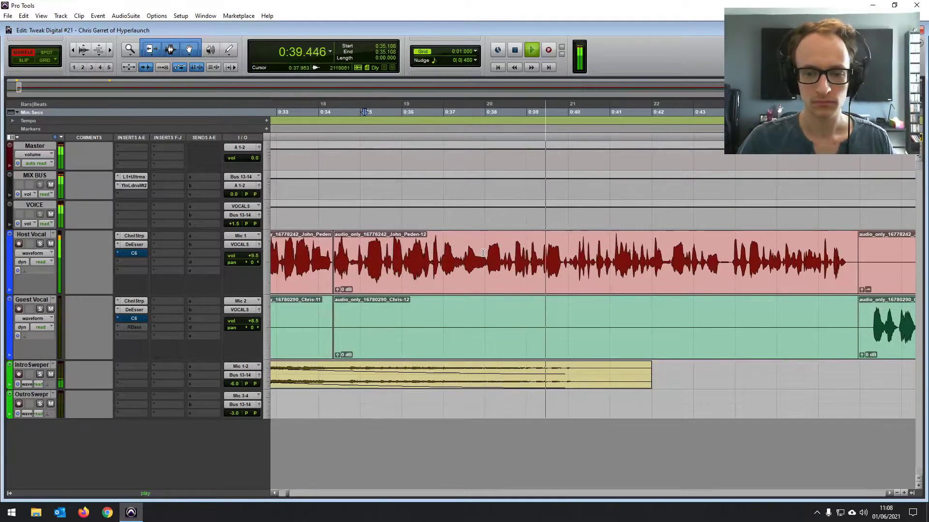
{"action": "scroll", "coordinate": [488, 266], "scroll_direction": "right", "scroll_amount": 2}
{"action": "scroll", "coordinate": [488, 254], "scroll_direction": "right", "scroll_amount": 2}
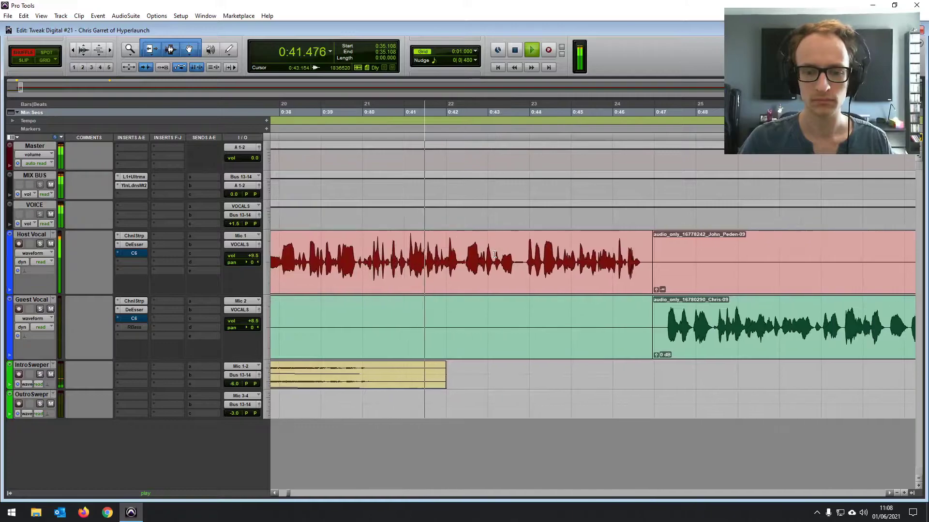
{"action": "scroll", "coordinate": [494, 255], "scroll_direction": "right", "scroll_amount": 2}
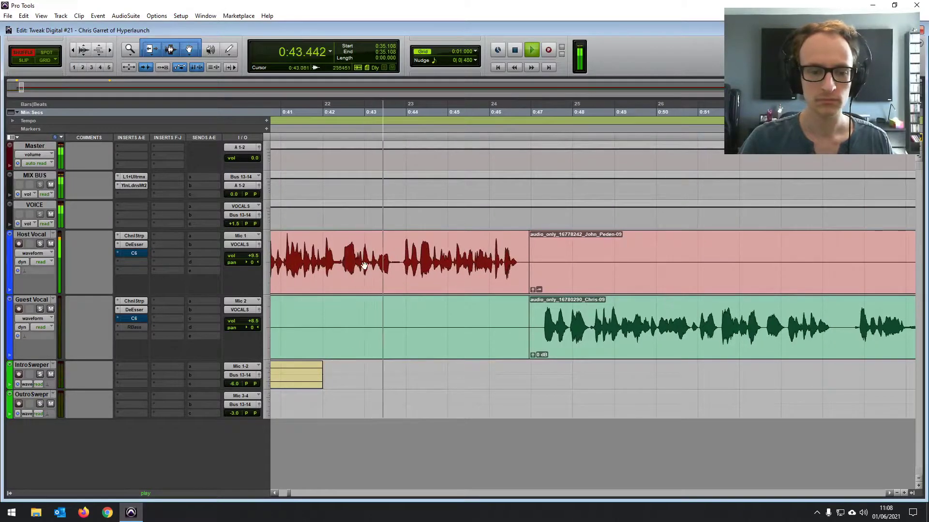
{"action": "left_click_drag", "start_coordinate": [342, 257], "coordinate": [356, 258]}
{"action": "key", "text": "Delete"}
{"action": "key", "text": "f"}
{"action": "left_click", "coordinate": [320, 261]}
{"action": "key", "text": "space"}
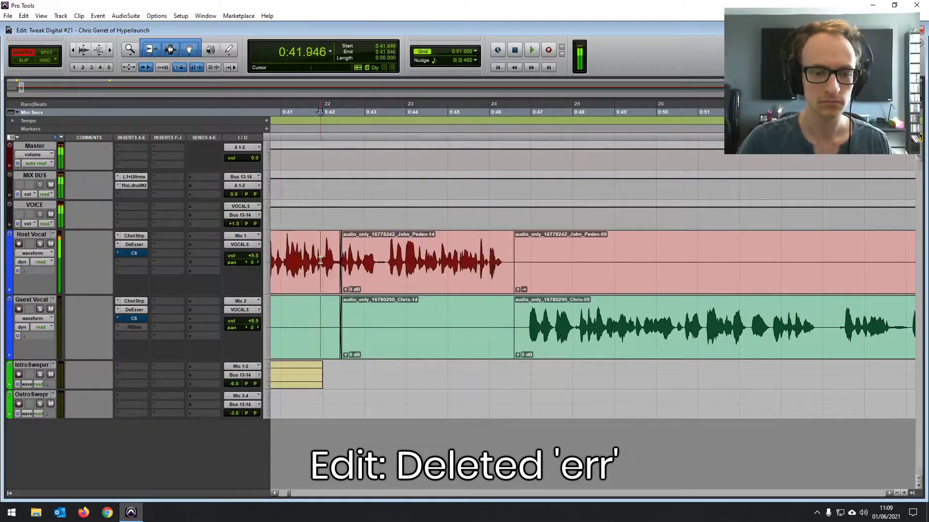
{"action": "key", "text": "space"}
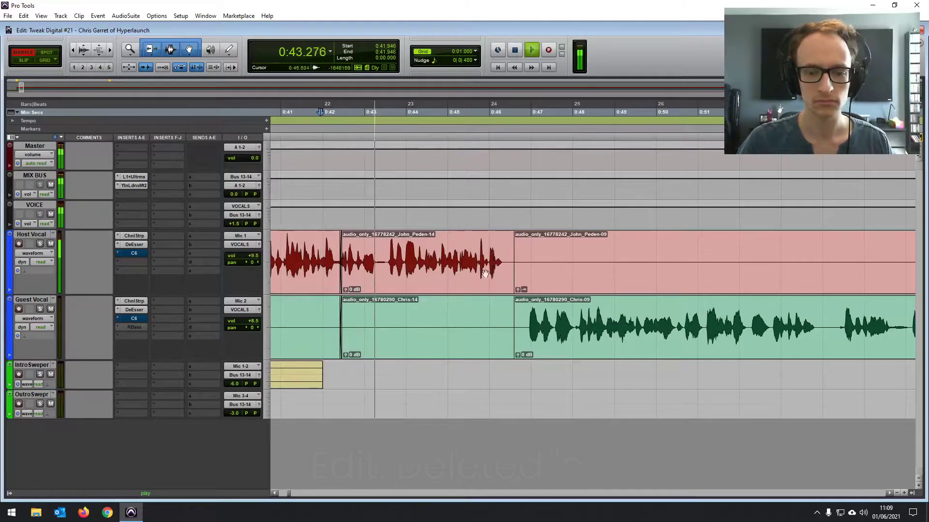
Step: Shorten the dead air before the guest's answer at about 0:46.4 with a crossfade, and play from about 0:47.2
{"action": "left_click_drag", "start_coordinate": [512, 261], "coordinate": [511, 282]}
{"action": "left_click", "coordinate": [532, 258]}
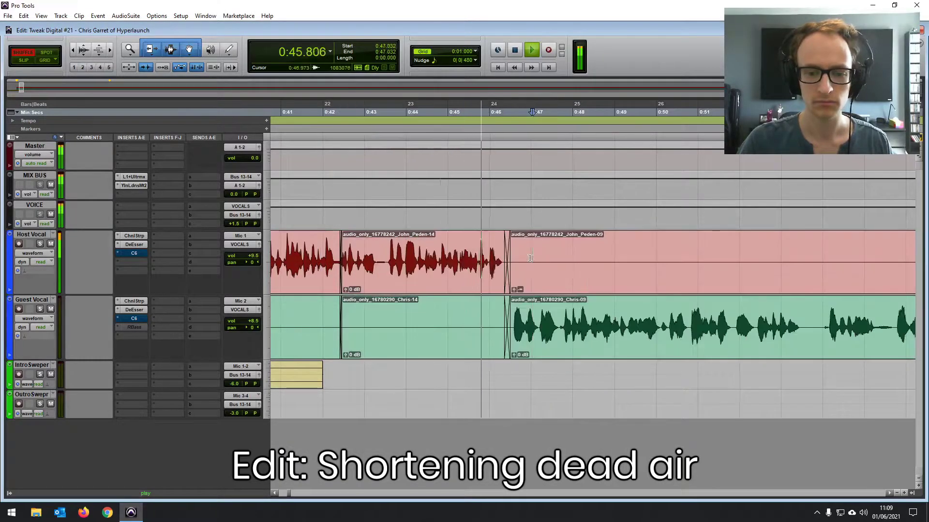
{"action": "scroll", "coordinate": [505, 266], "scroll_direction": "right", "scroll_amount": 4}
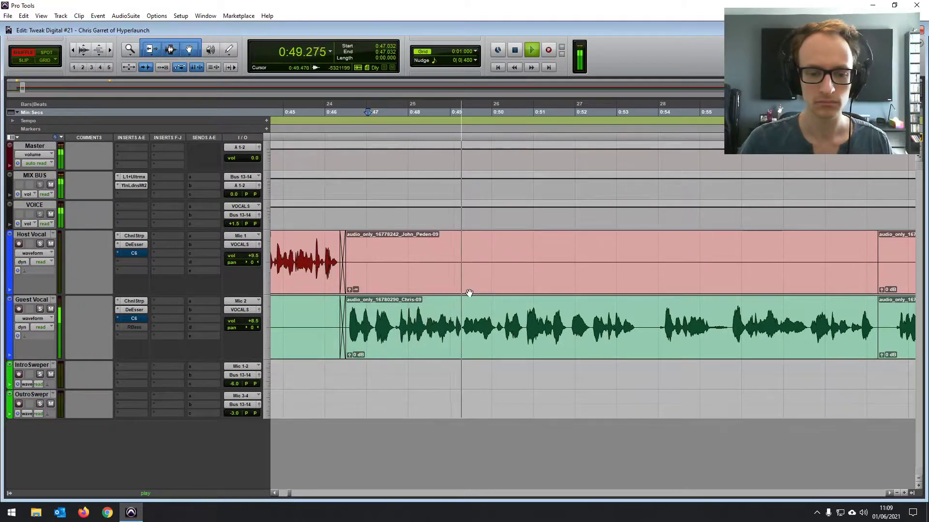
{"action": "key", "text": "space"}
{"action": "left_click", "coordinate": [375, 324]}
{"action": "key", "text": "space"}
{"action": "key", "text": "space"}
Step: Tighten the cut into the guest's answer at about 0:46.4 using a shorter crossfade, and replay from about 0:46.0
{"action": "left_click", "coordinate": [343, 332]}
{"action": "key", "text": "Delete"}
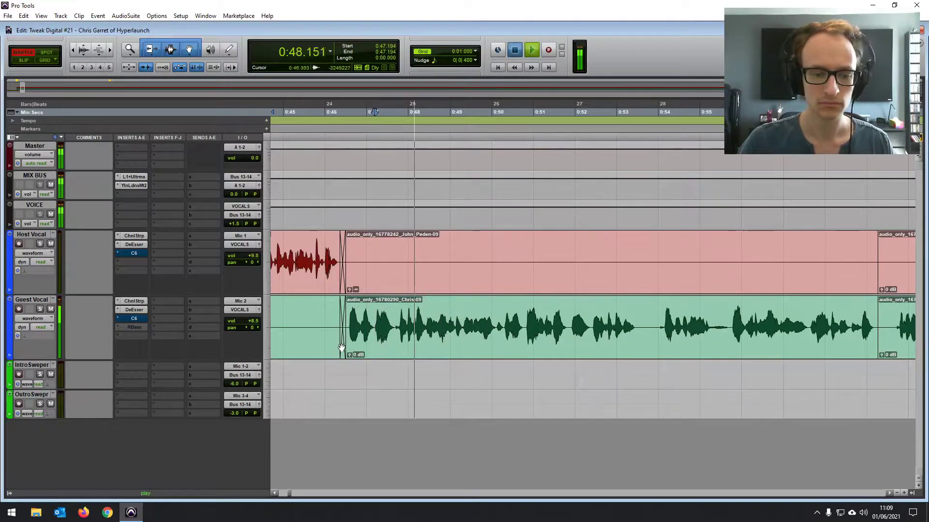
{"action": "mouse_move", "coordinate": [346, 331]}
{"action": "left_mouse_down"}
{"action": "mouse_move", "coordinate": [375, 338]}
{"action": "mouse_move", "coordinate": [341, 349]}
{"action": "left_mouse_up"}
{"action": "left_click", "coordinate": [327, 332]}
{"action": "key", "text": "space"}
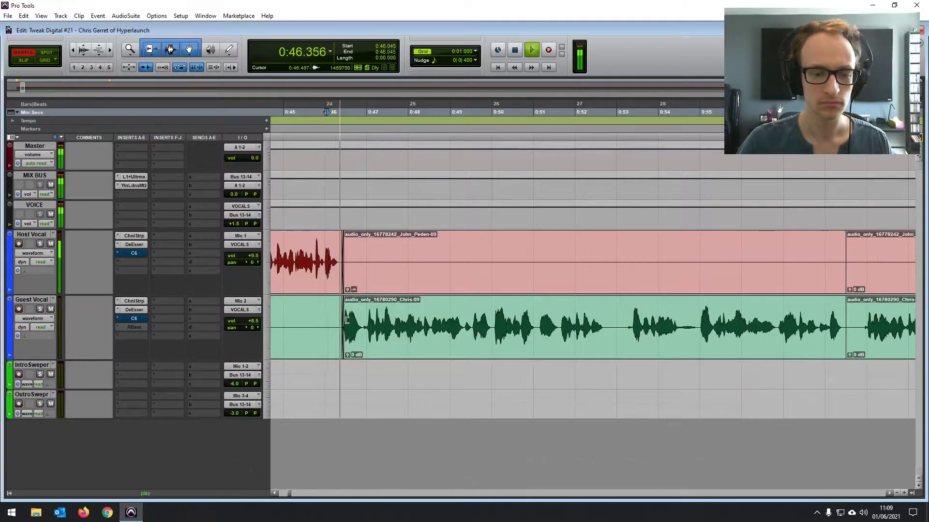
Step: Shorten the guest's speech at about 0:52.7 and delete the sound from 0:51.083 to 0:51.628 on both vocal tracks
{"action": "mouse_move", "coordinate": [622, 321]}
{"action": "left_mouse_down"}
{"action": "mouse_move", "coordinate": [605, 323]}
{"action": "mouse_move", "coordinate": [605, 349]}
{"action": "mouse_move", "coordinate": [536, 271]}
{"action": "left_mouse_up"}
{"action": "key", "text": "Delete"}
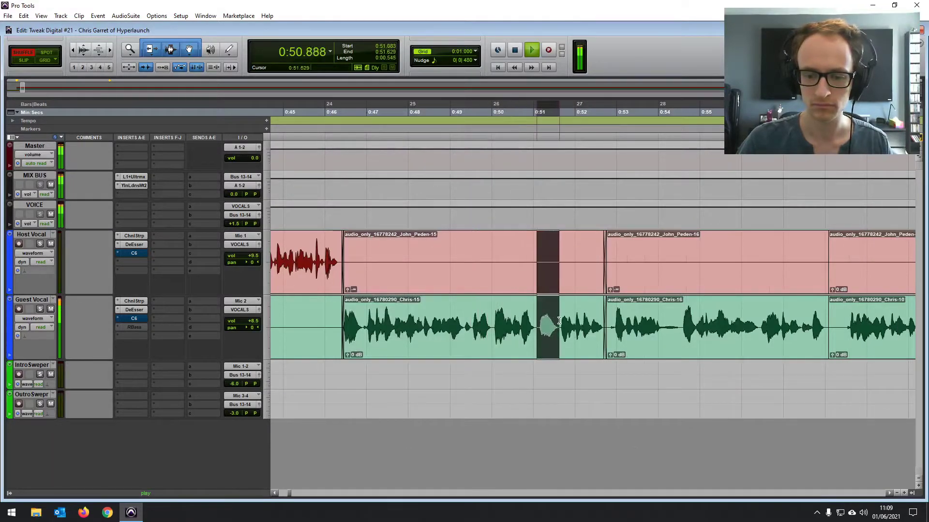
{"action": "key", "text": "Delete"}
{"action": "left_click", "coordinate": [462, 315]}
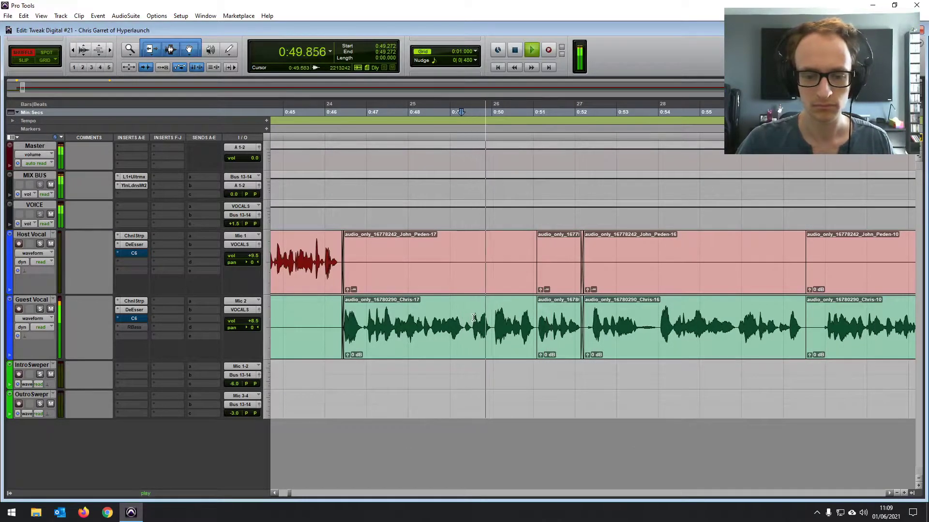
{"action": "key", "text": "space"}
Step: Delete about 0.3 seconds at 0:50.0 from both vocal tracks, crossfade the cut, and replay the passage
{"action": "left_click_drag", "start_coordinate": [492, 315], "coordinate": [495, 350]}
{"action": "key", "text": "Delete"}
{"action": "left_click", "coordinate": [464, 319]}
{"action": "key", "text": "space"}
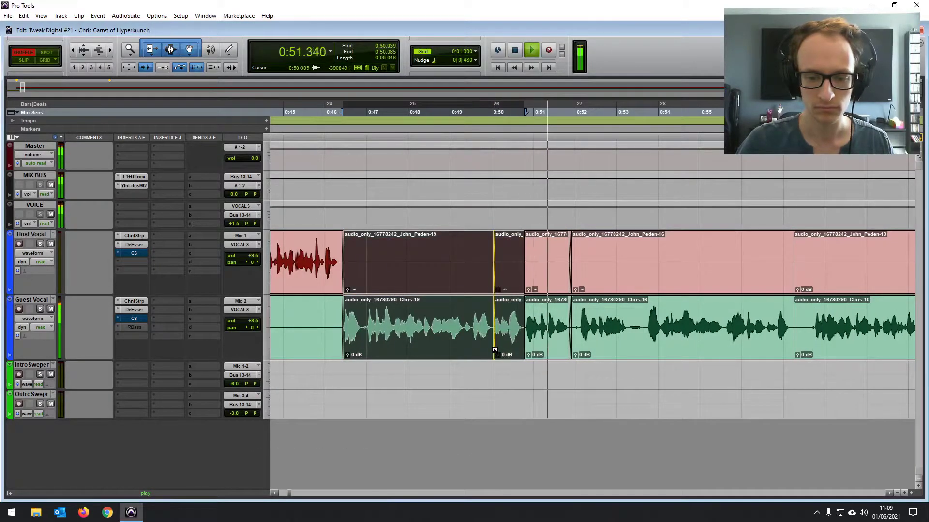
{"action": "left_click", "coordinate": [453, 320]}
{"action": "key", "text": "space"}
{"action": "key", "text": "space"}
{"action": "left_click", "coordinate": [434, 321]}
{"action": "key", "text": "space"}
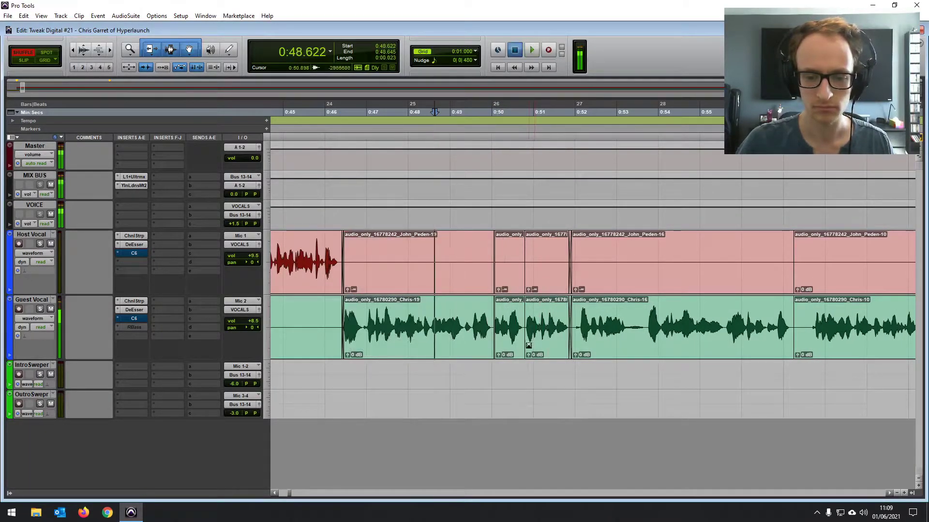
Step: Crossfade the join at about 0:50.8 and shorten the dead air at about 0:57.2 on both vocal tracks
{"action": "left_click_drag", "start_coordinate": [527, 346], "coordinate": [529, 348]}
{"action": "left_click", "coordinate": [401, 312]}
{"action": "key", "text": "space"}
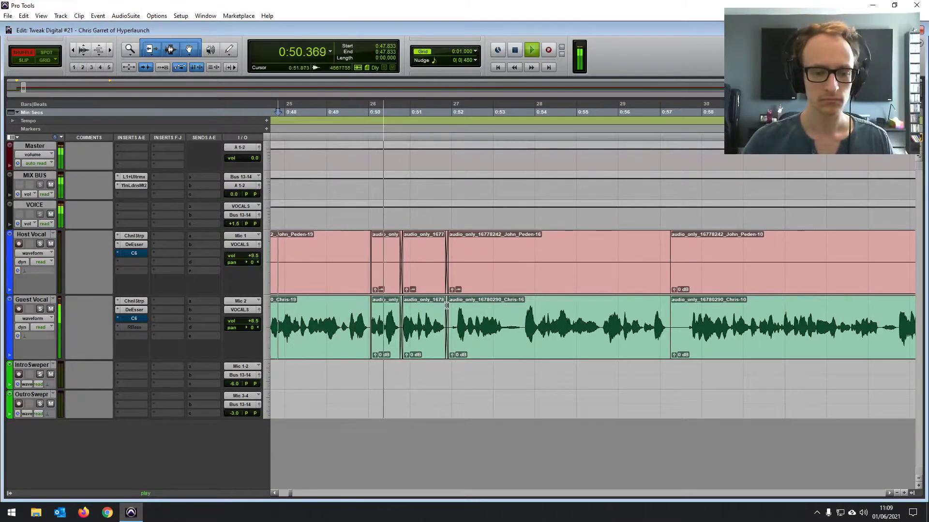
{"action": "left_click", "coordinate": [680, 341]}
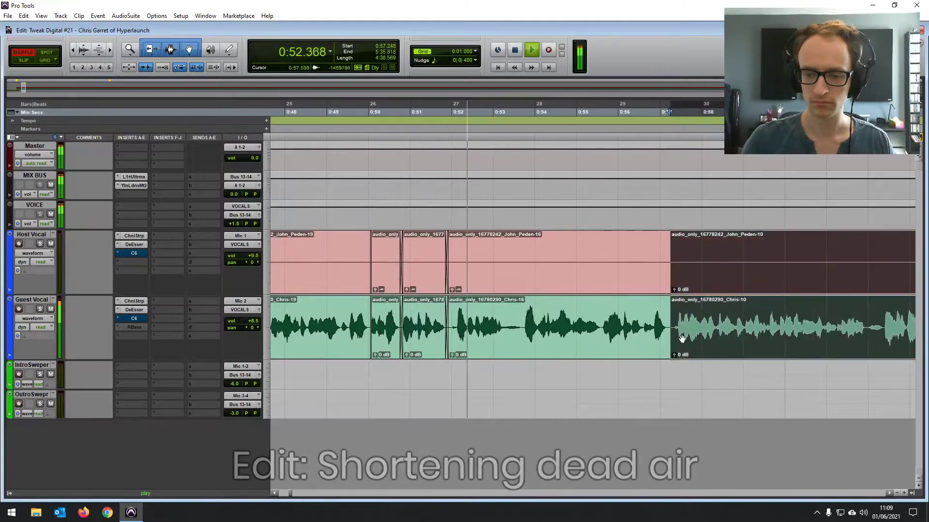
{"action": "left_click_drag", "start_coordinate": [670, 345], "coordinate": [669, 346]}
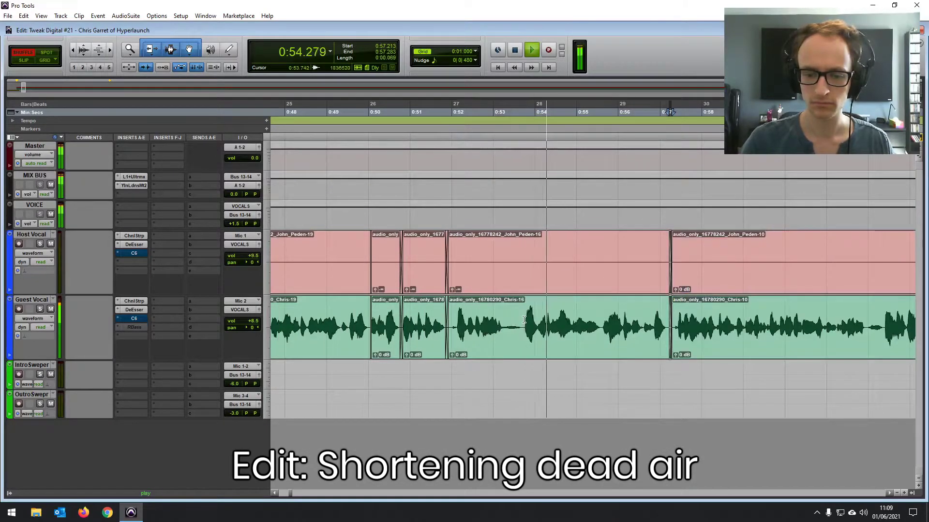
Step: Try removing the guest's 'err' at about 0:53.7 with a crossfade at the cut, and replay from about 0:53.4
{"action": "left_click_drag", "start_coordinate": [525, 320], "coordinate": [538, 320]}
{"action": "key", "text": "Delete"}
{"action": "left_click_drag", "start_coordinate": [525, 356], "coordinate": [525, 356]}
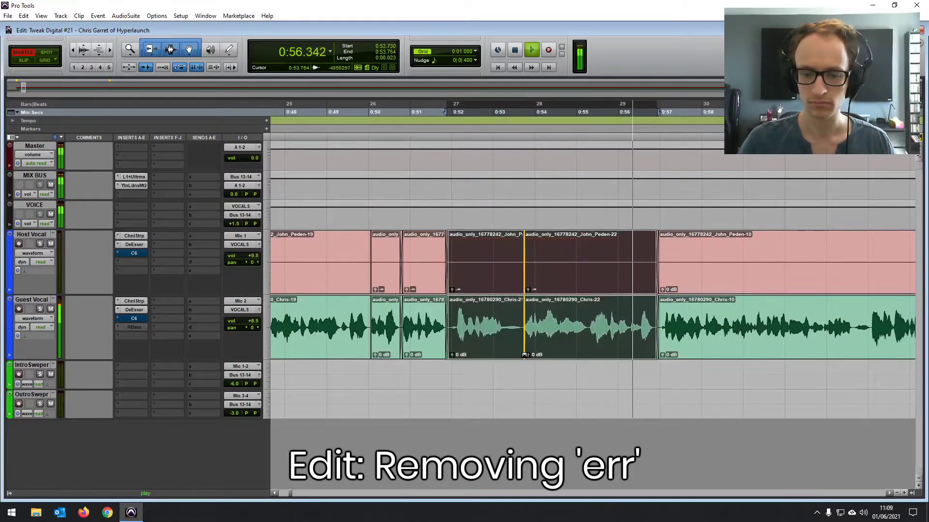
{"action": "left_click", "coordinate": [512, 320]}
{"action": "key", "text": "space"}
{"action": "key", "text": "space"}
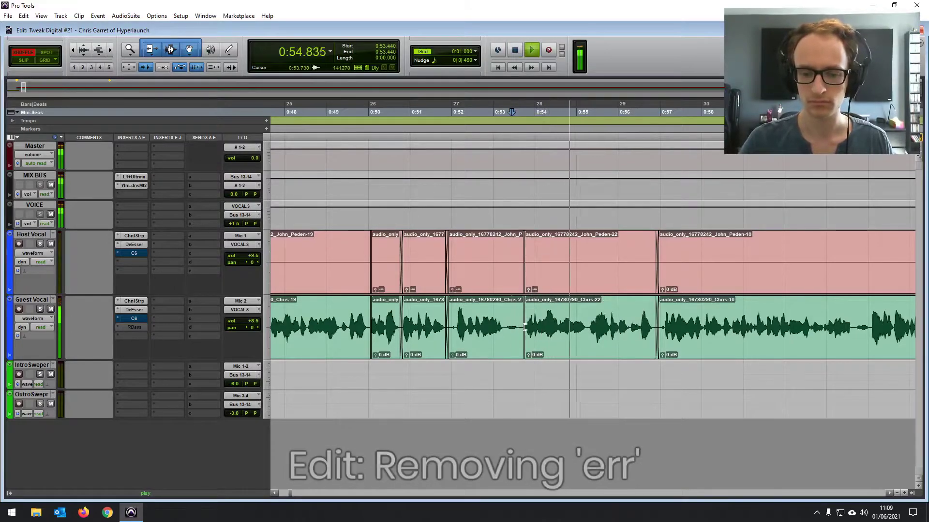
Step: Undo the removal of the guest's 'err' at about 0:53.7, including its crossfade
{"action": "key", "text": "ctrl+z"}
{"action": "key", "text": "ctrl+z"}
{"action": "key", "text": "ctrl+z"}
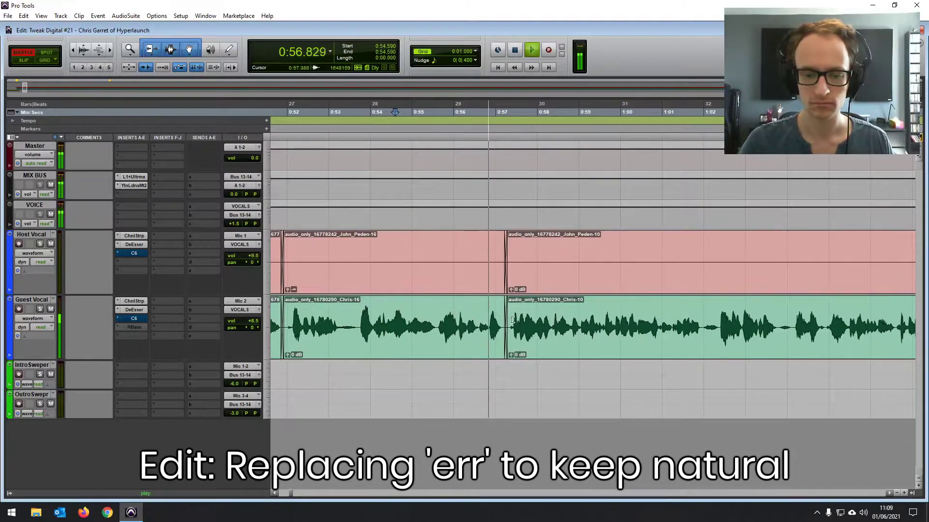
Step: Remove the breath at about 1:03.8 and shorten the dead air at about 1:11.0 on both vocal tracks, crossfading the cuts
{"action": "scroll", "coordinate": [512, 322], "scroll_direction": "right", "scroll_amount": 3}
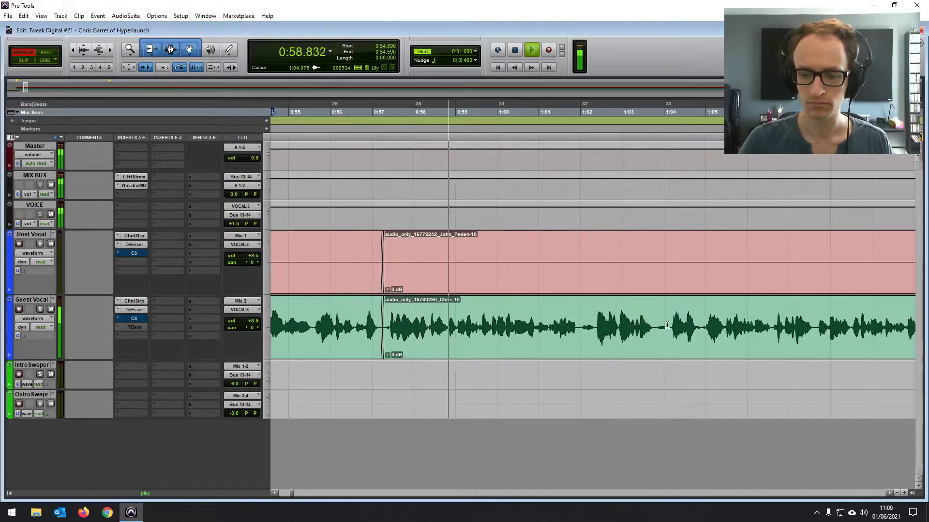
{"action": "left_click_drag", "start_coordinate": [669, 327], "coordinate": [654, 351]}
{"action": "key", "text": "Delete"}
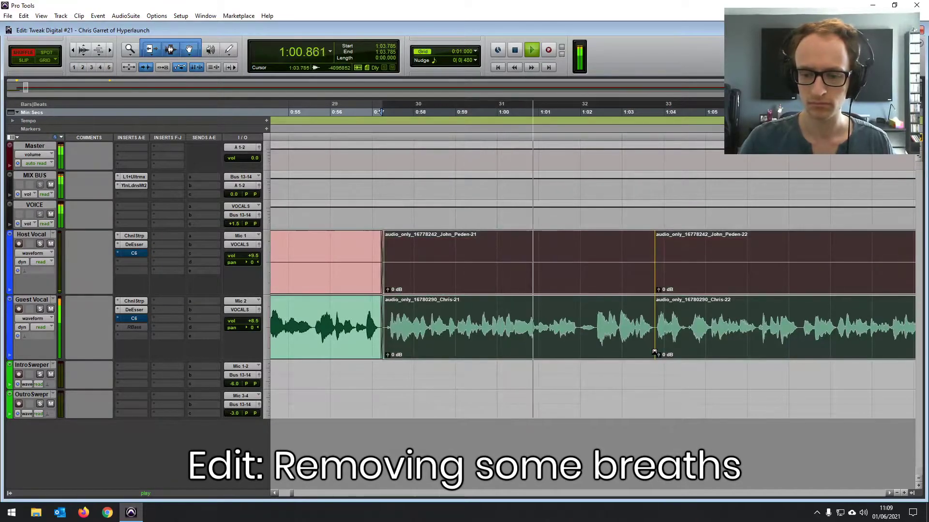
{"action": "left_click", "coordinate": [631, 339]}
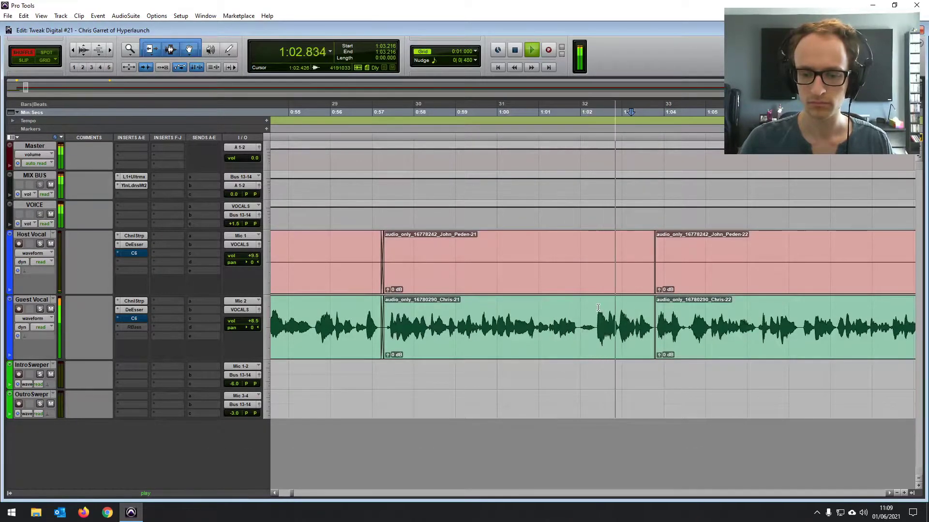
{"action": "scroll", "coordinate": [598, 307], "scroll_direction": "right", "scroll_amount": 6}
{"action": "left_click_drag", "start_coordinate": [724, 320], "coordinate": [708, 316]}
{"action": "key", "text": "Delete"}
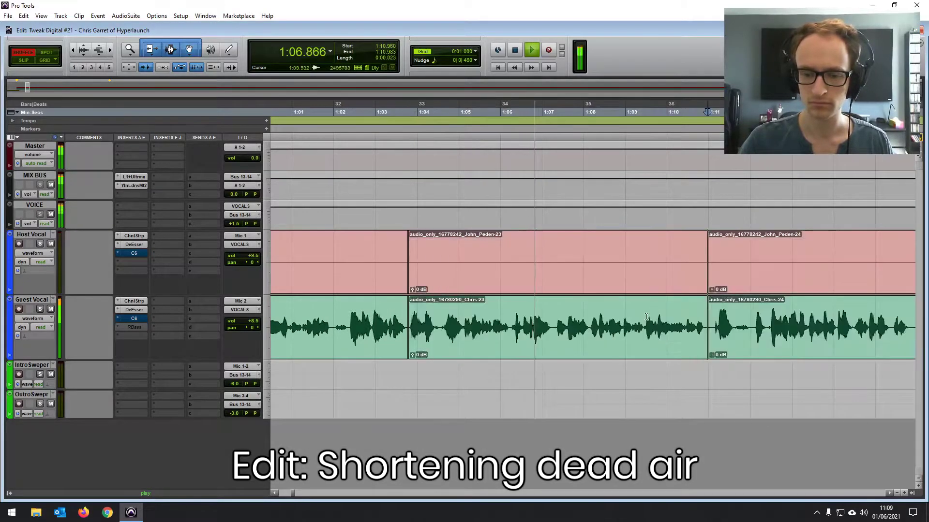
Step: Remove the guest's lip smack just after the join at about 1:11.0 on both vocal tracks and replay from about 1:10.1
{"action": "scroll", "coordinate": [645, 318], "scroll_direction": "right", "scroll_amount": 4}
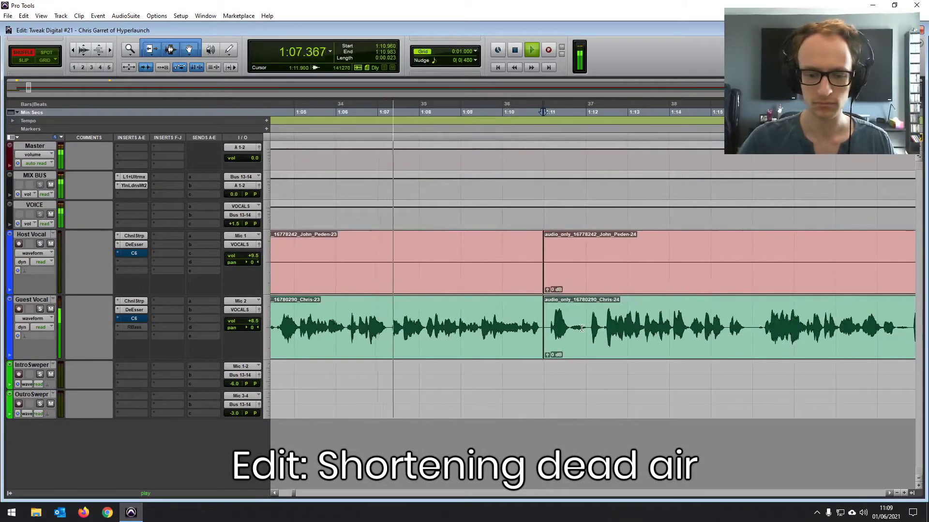
{"action": "left_click", "coordinate": [551, 333]}
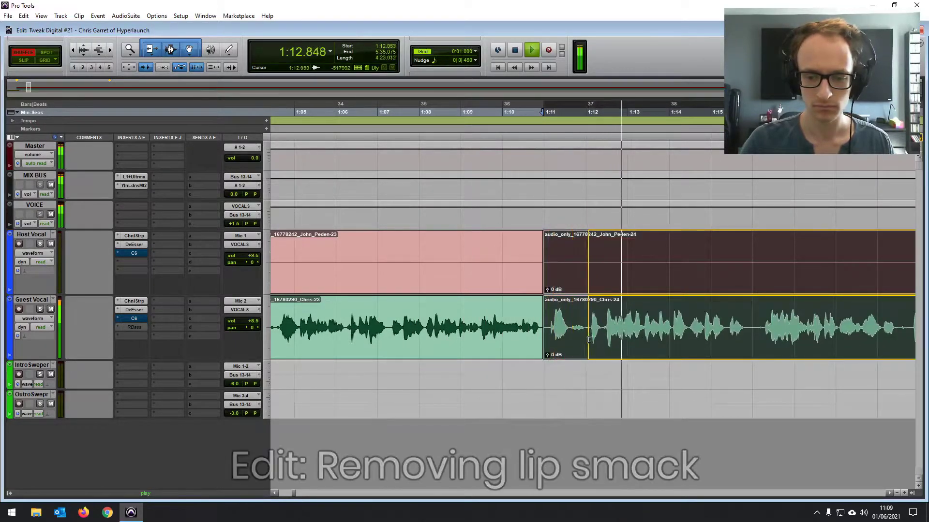
{"action": "left_click", "coordinate": [508, 313]}
{"action": "key", "text": "space"}
{"action": "key", "text": "space"}
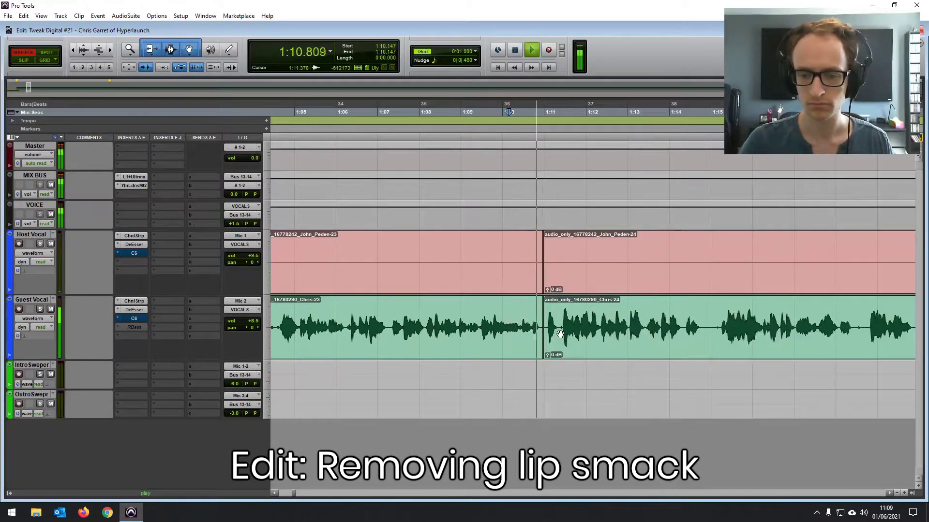
Step: Delete about 0.6 seconds at about 1:20.0 from both vocal tracks, crossfade the cut, and replay from about 1:19.1
{"action": "scroll", "coordinate": [560, 335], "scroll_direction": "right", "scroll_amount": 5}
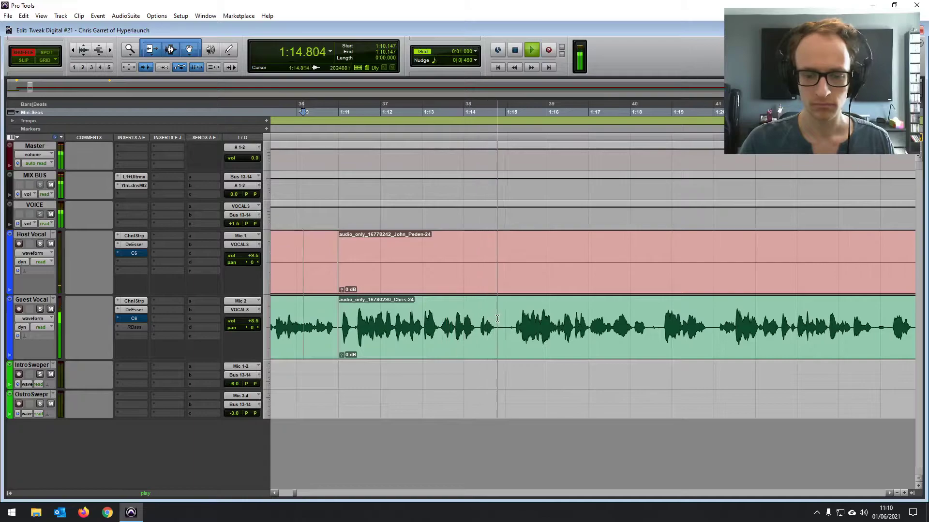
{"action": "scroll", "coordinate": [501, 322], "scroll_direction": "right", "scroll_amount": 4}
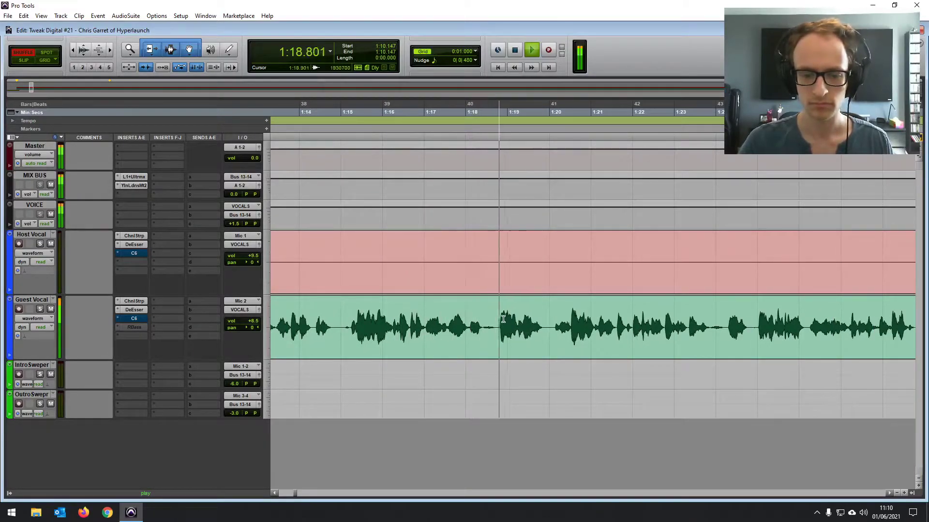
{"action": "scroll", "coordinate": [501, 320], "scroll_direction": "right", "scroll_amount": 1}
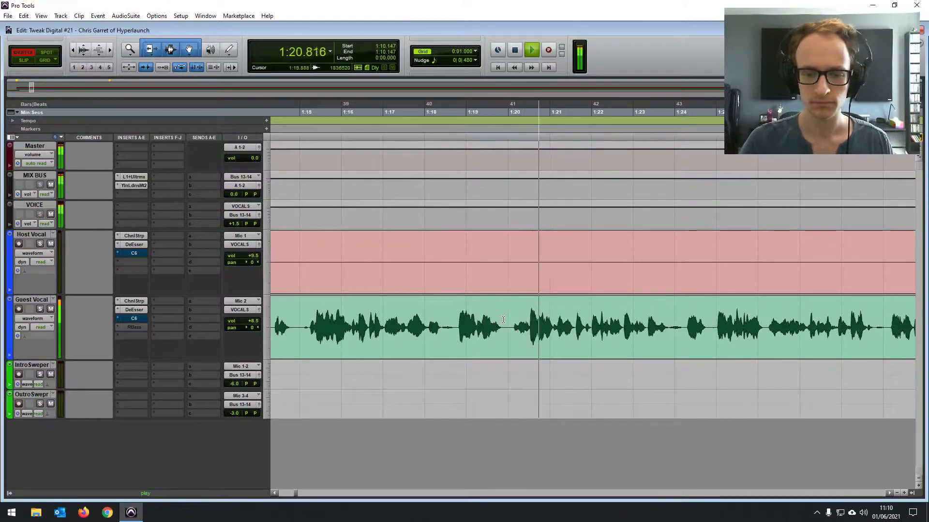
{"action": "left_click_drag", "start_coordinate": [506, 320], "coordinate": [530, 320]}
{"action": "key", "text": "Delete"}
{"action": "key", "text": "space"}
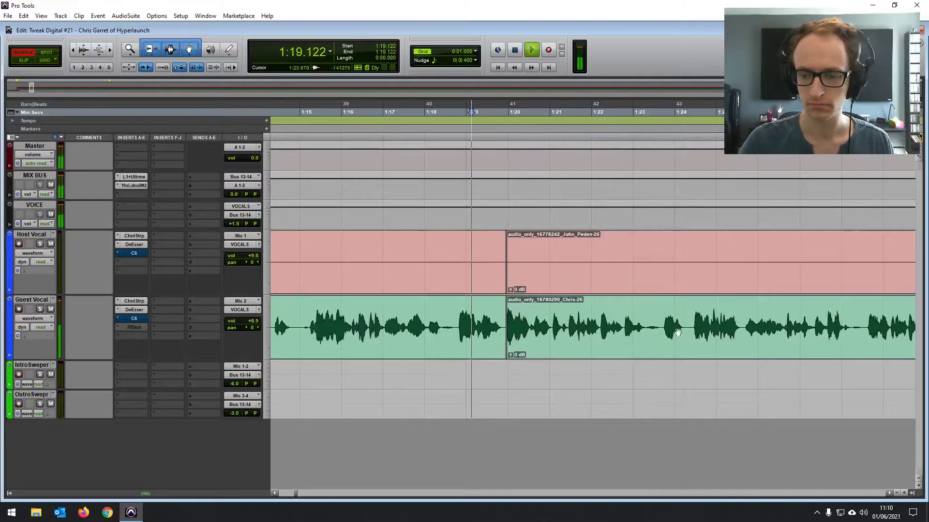
Step: Shorten the pauses at about 1:23.3 and 1:27.1 on both vocal tracks, crossfading each cut
{"action": "left_click_drag", "start_coordinate": [690, 333], "coordinate": [644, 354]}
{"action": "key", "text": "Delete"}
{"action": "left_click", "coordinate": [632, 323]}
{"action": "scroll", "coordinate": [623, 323], "scroll_direction": "right", "scroll_amount": 5}
{"action": "left_click", "coordinate": [614, 323]}
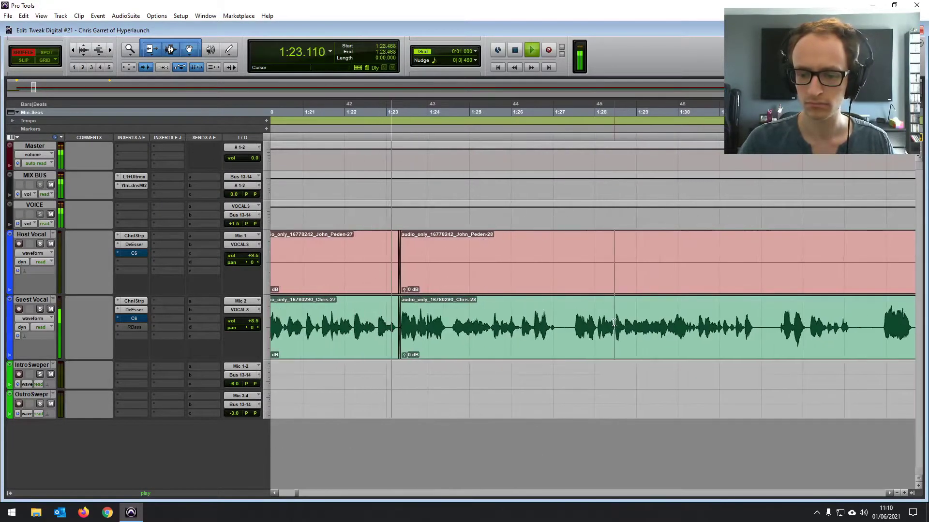
{"action": "left_click_drag", "start_coordinate": [572, 329], "coordinate": [558, 353]}
{"action": "key", "text": "Delete"}
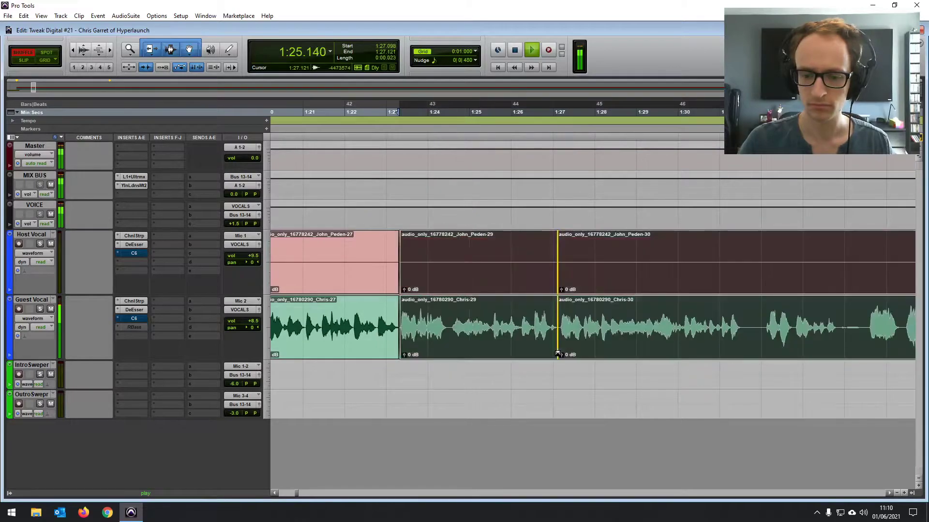
Step: Cut the breath and dead air at about 1:33.8 and the gap at about 1:31.6 on both vocal tracks, crossfading each join
{"action": "scroll", "coordinate": [564, 340], "scroll_direction": "right", "scroll_amount": 3}
{"action": "left_click_drag", "start_coordinate": [697, 326], "coordinate": [671, 326]}
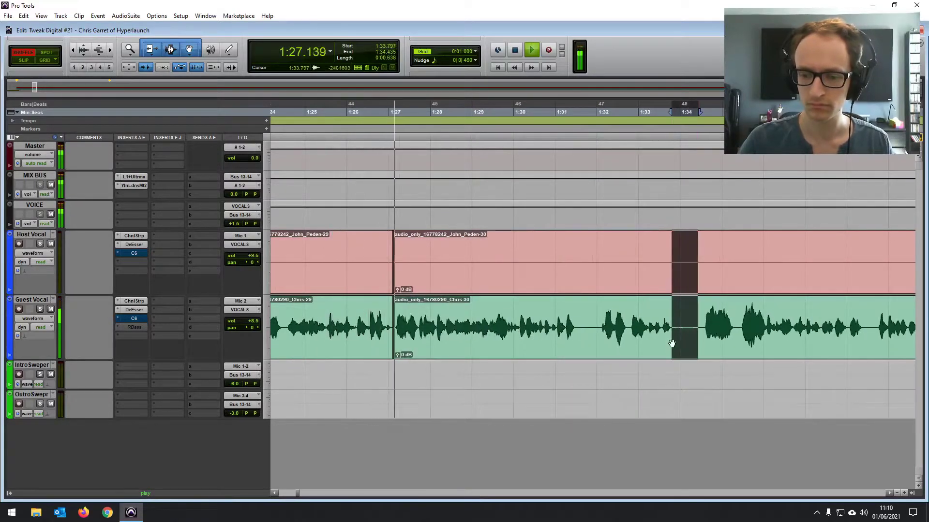
{"action": "key", "text": "Delete"}
{"action": "left_click", "coordinate": [590, 327]}
{"action": "left_click_drag", "start_coordinate": [591, 326], "coordinate": [577, 327]}
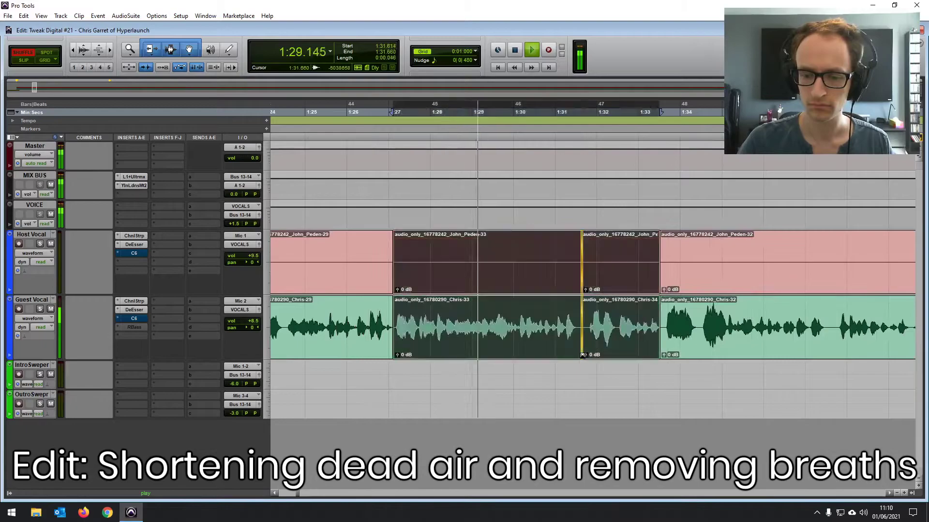
{"action": "key", "text": "Delete"}
Step: Trim the short pause at about 1:42.1 on both vocal tracks and crossfade the cut
{"action": "scroll", "coordinate": [542, 332], "scroll_direction": "right", "scroll_amount": 3}
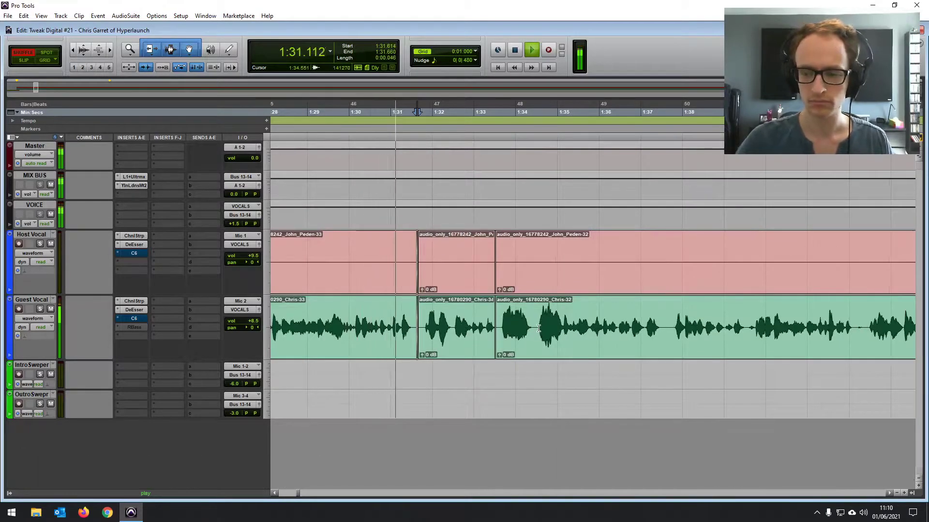
{"action": "left_click_drag", "start_coordinate": [864, 335], "coordinate": [857, 336]}
{"action": "key", "text": "Delete"}
Step: Remove the lip smack at about 1:31.7, roughly 0.4 seconds, from both vocal tracks and replay from about 1:31.3
{"action": "left_click", "coordinate": [399, 326]}
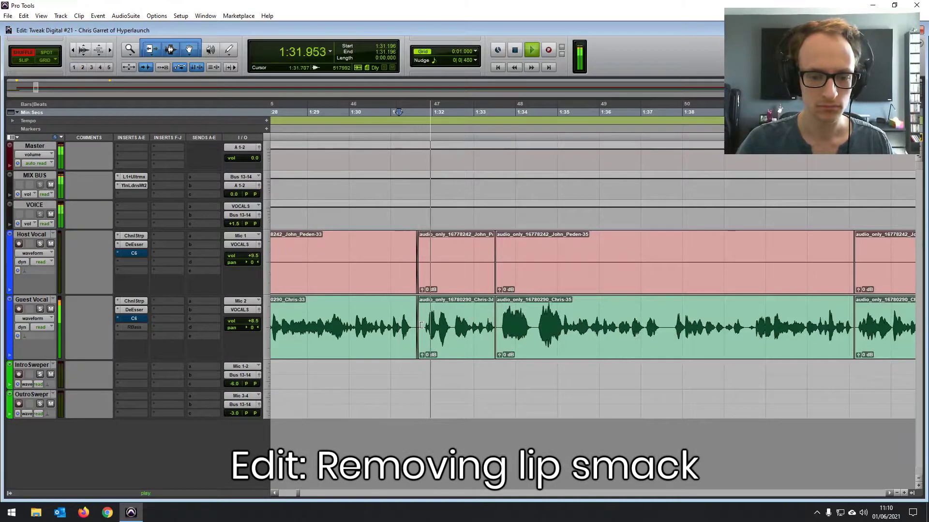
{"action": "left_click_drag", "start_coordinate": [421, 325], "coordinate": [438, 325]}
{"action": "left_click", "coordinate": [401, 316]}
{"action": "key", "text": "space"}
{"action": "key", "text": "space"}
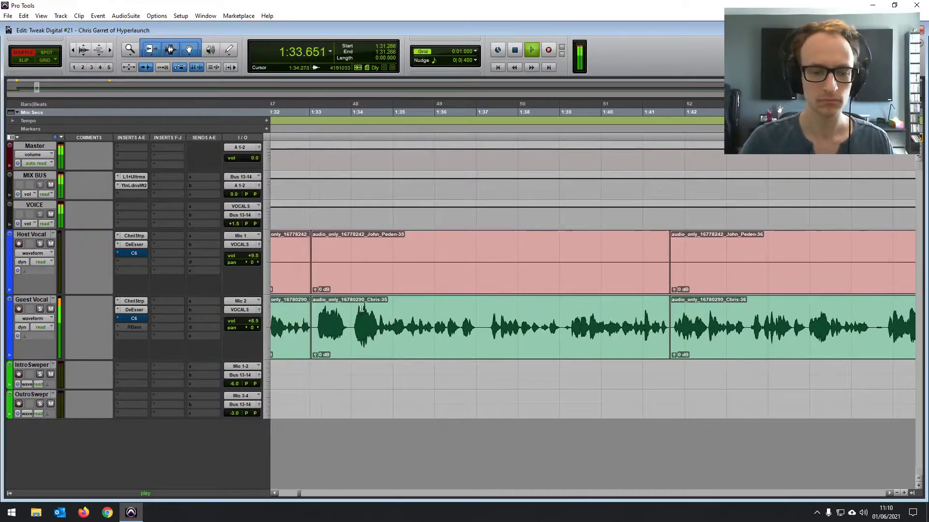
Step: Remove the guest's "and umm" following the join at about 1:33.0 on both vocal tracks and replay from about 1:32.5
{"action": "double_click", "coordinate": [354, 327]}
{"action": "left_click_drag", "start_coordinate": [354, 328], "coordinate": [353, 328]}
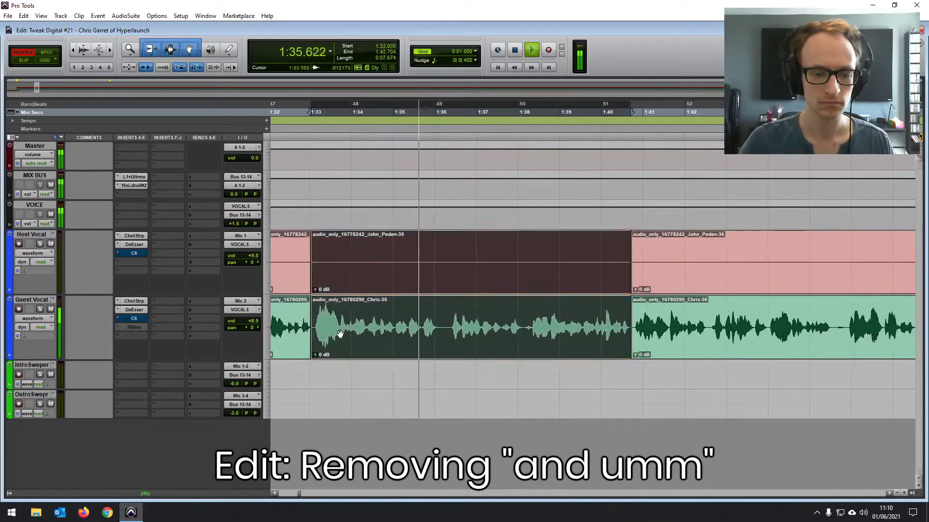
{"action": "key", "text": "space"}
{"action": "left_click", "coordinate": [291, 327]}
{"action": "key", "text": "space"}
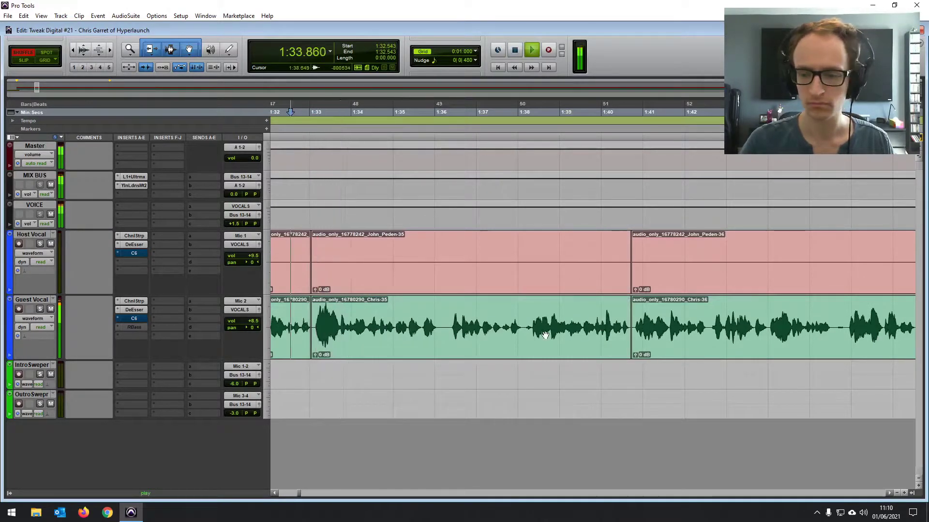
Step: Shorten the gaps at about 1:45.5 and 1:35.7 on both vocal tracks, crossfade them, and replay from about 1:35.0
{"action": "left_click_drag", "start_coordinate": [843, 315], "coordinate": [833, 314]}
{"action": "key", "text": "Delete"}
{"action": "left_click_drag", "start_coordinate": [449, 328], "coordinate": [422, 353]}
{"action": "key", "text": "Delete"}
{"action": "key", "text": "space"}
{"action": "left_click", "coordinate": [392, 325]}
{"action": "key", "text": "space"}
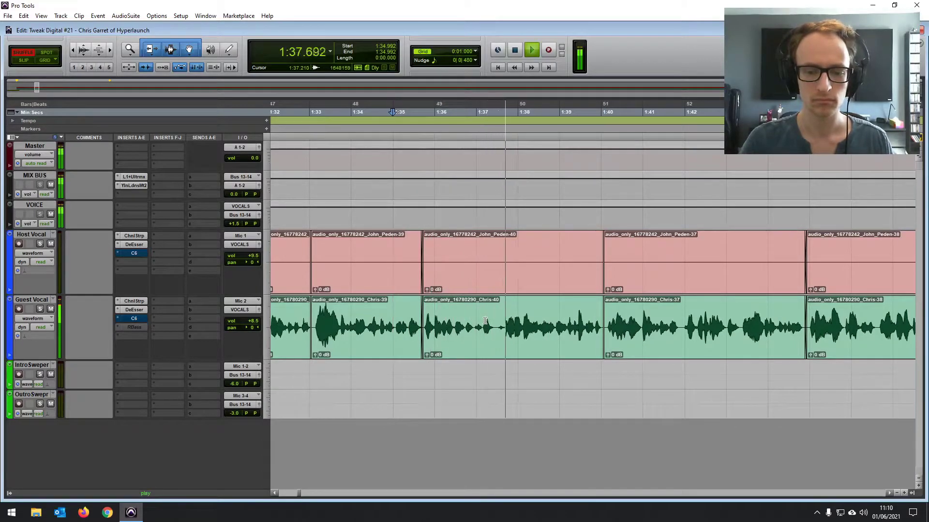
Step: Replay the passage from about 1:34.8 to locate the guest's mistake and split both vocal tracks at about 1:36.1
{"action": "left_click", "coordinate": [499, 321]}
{"action": "left_click", "coordinate": [383, 324]}
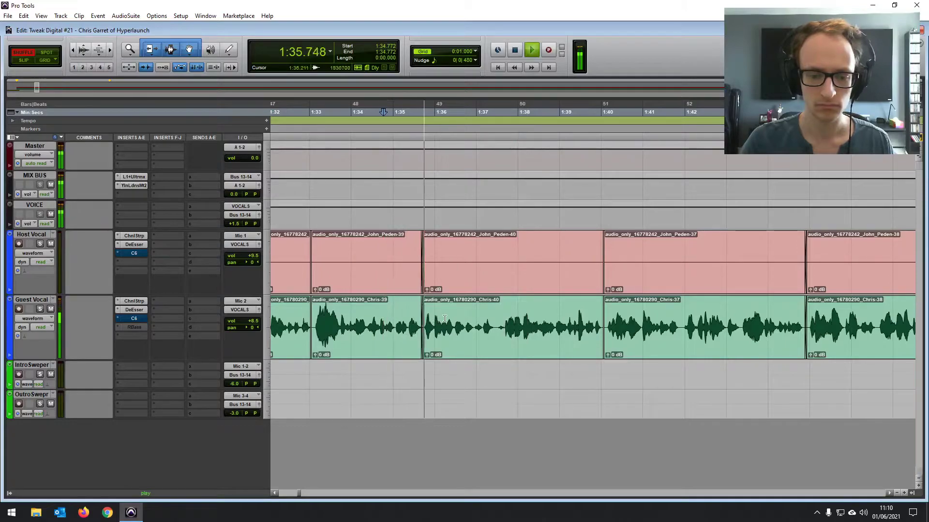
{"action": "key", "text": "space"}
{"action": "key", "text": "space"}
{"action": "left_click", "coordinate": [437, 321]}
{"action": "key", "text": "space"}
{"action": "key", "text": "space"}
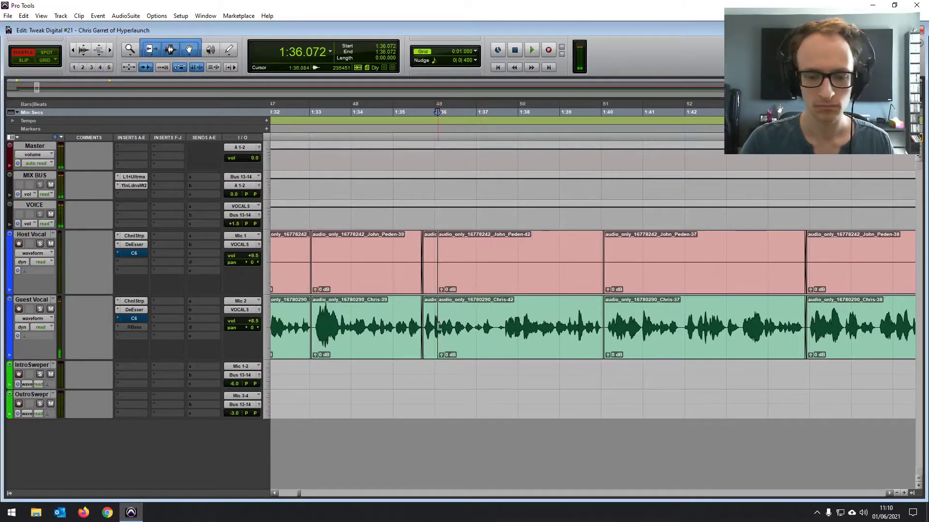
Step: Delete about 1.6 seconds after the split at 1:36.1 on both vocal tracks, crossfade the join, and replay from about 1:34.9
{"action": "left_click_drag", "start_coordinate": [439, 327], "coordinate": [495, 341]}
{"action": "key", "text": "Delete"}
{"action": "left_click", "coordinate": [438, 351]}
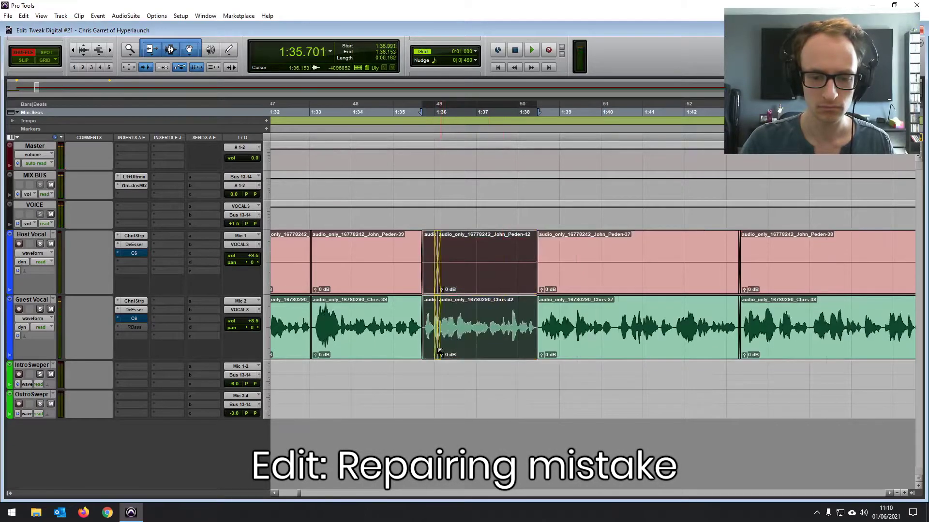
{"action": "left_click", "coordinate": [388, 333]}
{"action": "key", "text": "space"}
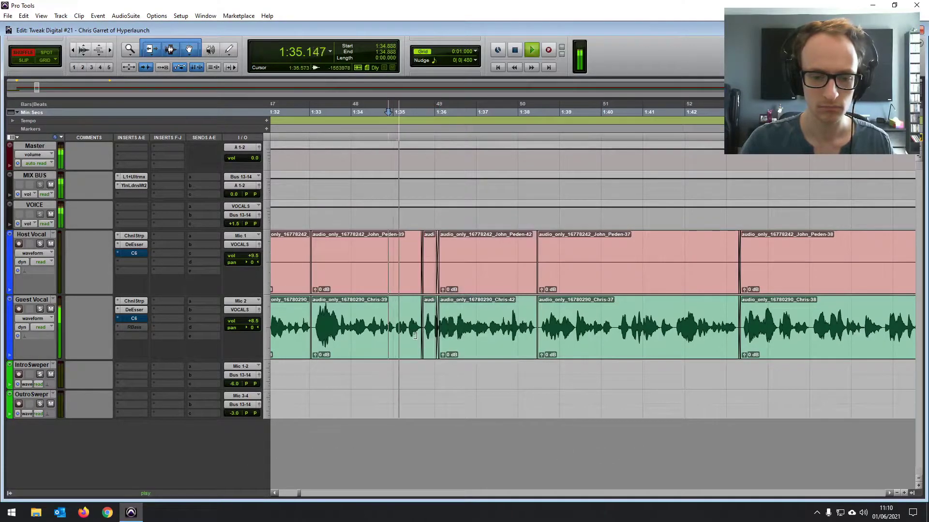
Step: Remove the crossfade at the join at about 1:36.1 on both vocal tracks
{"action": "key", "text": "space"}
{"action": "left_click", "coordinate": [447, 321]}
{"action": "key", "text": "t"}
{"action": "key", "text": "t"}
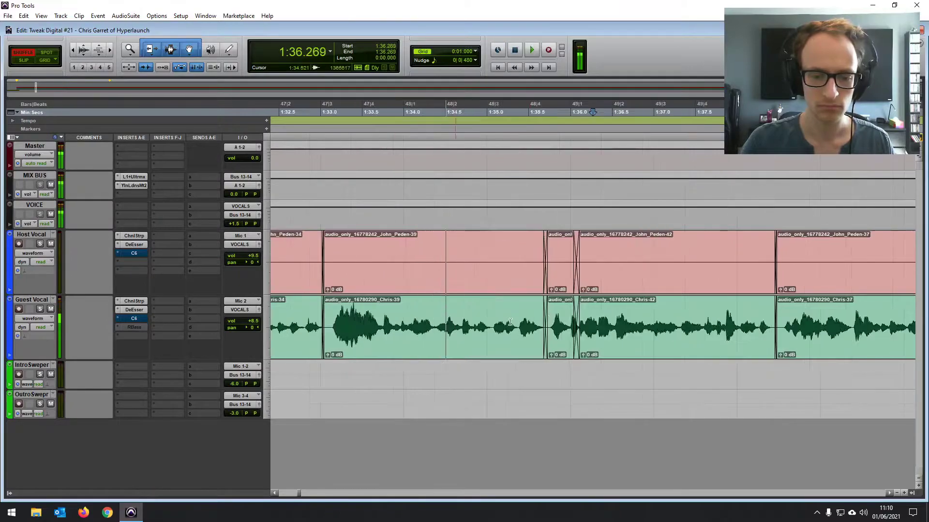
{"action": "left_click", "coordinate": [558, 335]}
{"action": "key", "text": "Delete"}
{"action": "left_click", "coordinate": [557, 336]}
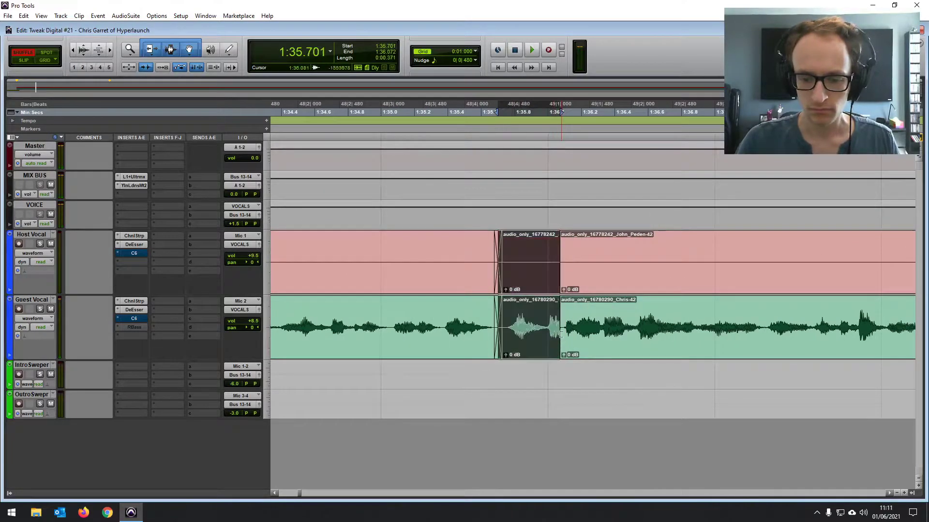
Step: Extend the short clips ending at 1:36.1 by about 0.1 seconds with a new crossfade, and replay from about 1:35.4 and 1:35.8
{"action": "mouse_move", "coordinate": [557, 333]}
{"action": "left_mouse_down"}
{"action": "mouse_move", "coordinate": [565, 348]}
{"action": "mouse_move", "coordinate": [565, 328]}
{"action": "left_mouse_up"}
{"action": "left_click", "coordinate": [451, 319]}
{"action": "key", "text": "space"}
{"action": "key", "text": "space"}
{"action": "left_click", "coordinate": [522, 314]}
{"action": "key", "text": "space"}
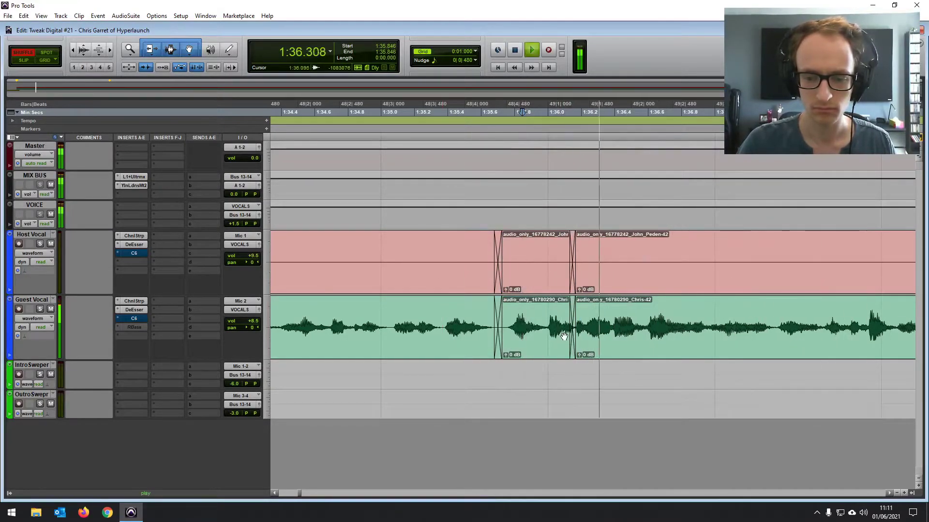
Step: Remove about 0.4 seconds of the guest's stuttering at about 1:41.5 from both vocal tracks and crossfade the cut
{"action": "scroll", "coordinate": [562, 333], "scroll_direction": "down", "scroll_amount": 1}
{"action": "scroll", "coordinate": [561, 329], "scroll_direction": "right", "scroll_amount": 3}
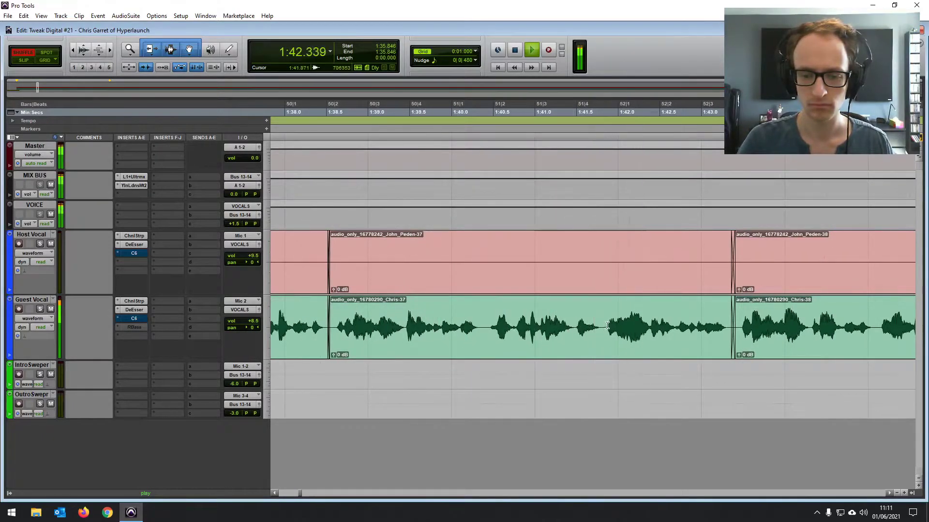
{"action": "left_click_drag", "start_coordinate": [606, 325], "coordinate": [575, 343]}
{"action": "key", "text": "Delete"}
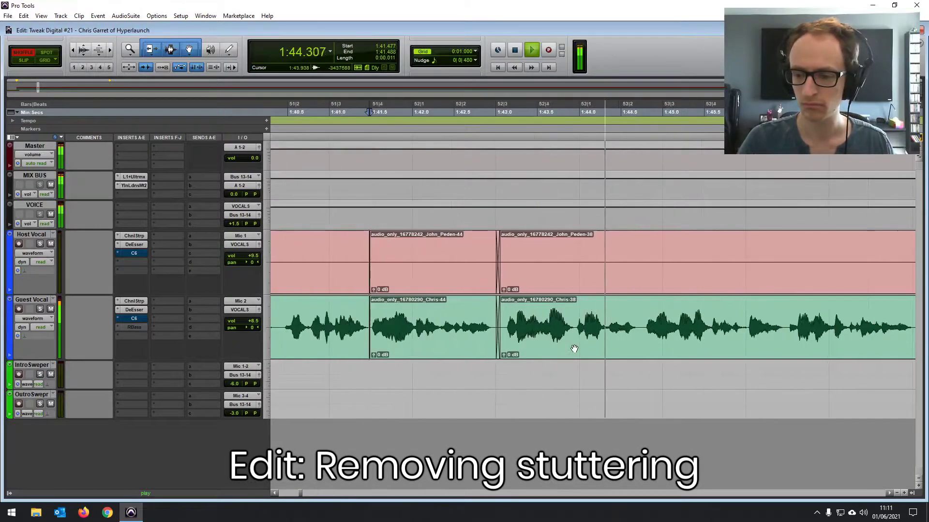
Step: Delete the dead air between the guest's last words and the host's reply at about 1:55.0 on both vocal tracks
{"action": "key", "text": "r"}
{"action": "scroll", "coordinate": [574, 346], "scroll_direction": "right", "scroll_amount": 5}
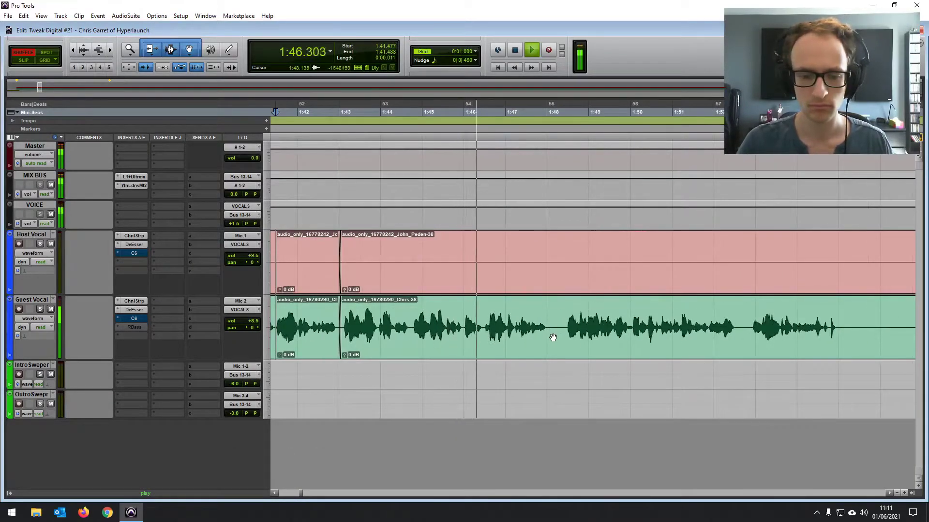
{"action": "scroll", "coordinate": [552, 336], "scroll_direction": "right", "scroll_amount": 3}
{"action": "left_click_drag", "start_coordinate": [865, 316], "coordinate": [715, 353]}
{"action": "key", "text": "Delete"}
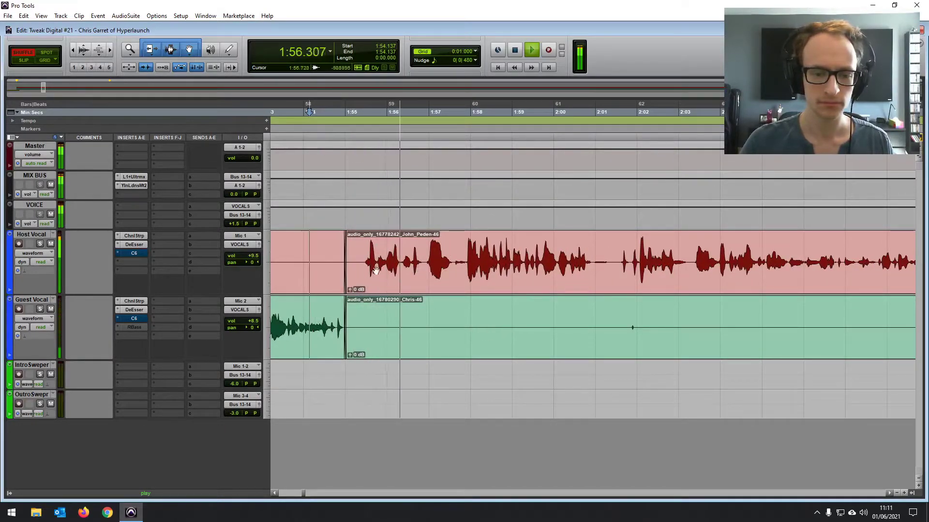
Step: Remove the host's un-needed opening dialogue at about 1:55.0 and shorten the pause at about 1:58.0 on both vocal tracks
{"action": "double_click", "coordinate": [352, 268]}
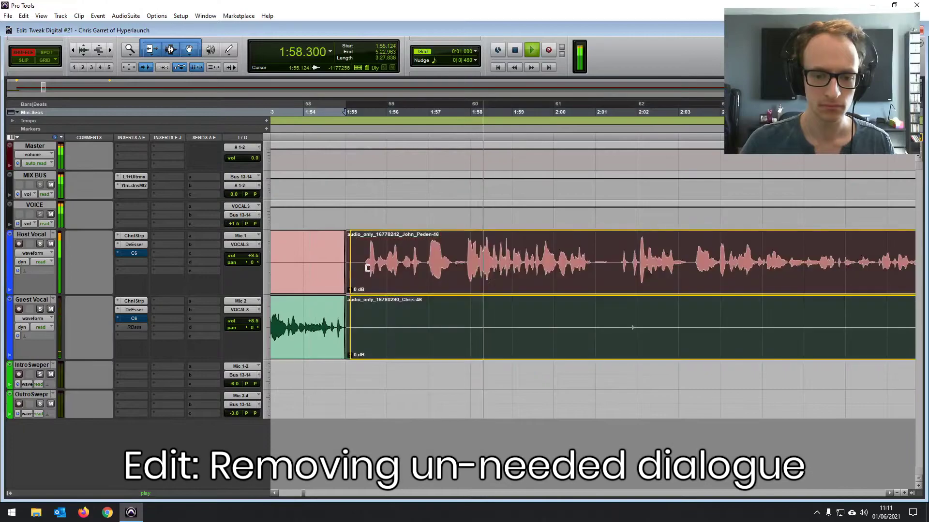
{"action": "key", "text": "space"}
{"action": "left_click", "coordinate": [308, 242]}
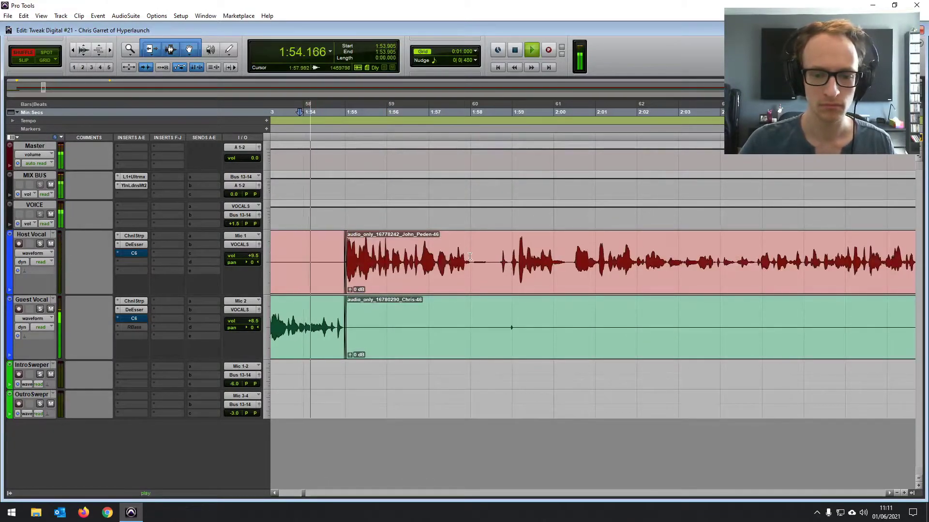
{"action": "left_click_drag", "start_coordinate": [469, 257], "coordinate": [471, 282]}
{"action": "key", "text": "Delete"}
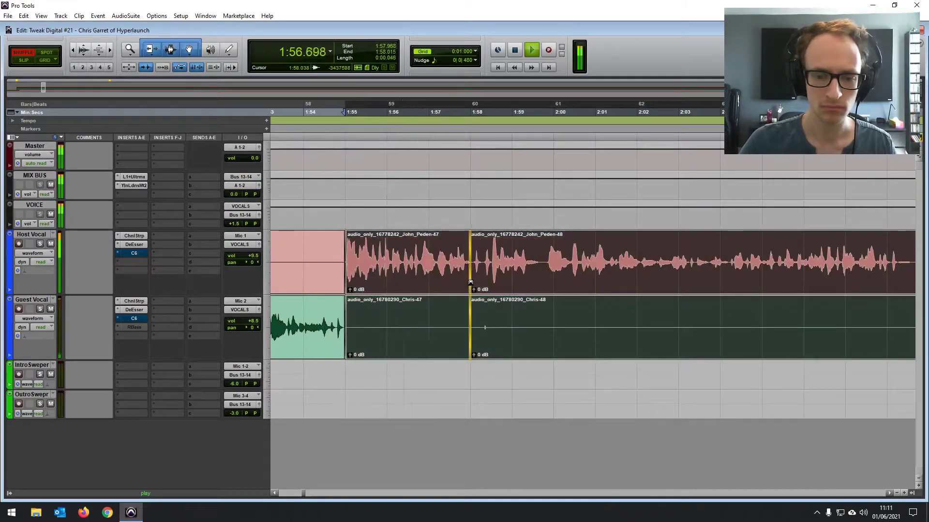
Step: Trim about 2.3 seconds from the start of the clips following the 1:58.0 cut on both vocal tracks, and replay from about 1:56.5
{"action": "left_click", "coordinate": [471, 283]}
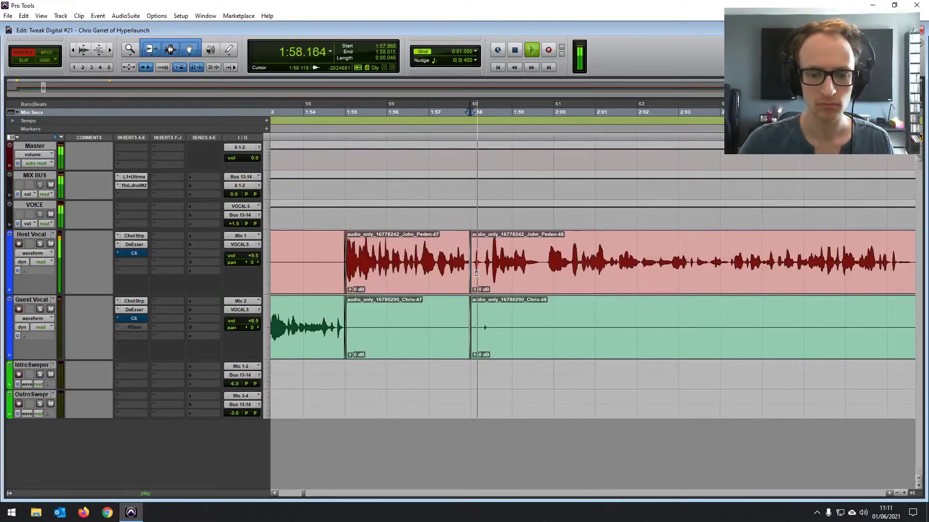
{"action": "left_click_drag", "start_coordinate": [476, 272], "coordinate": [572, 274]}
{"action": "left_click", "coordinate": [410, 257]}
{"action": "key", "text": "space"}
{"action": "key", "text": "space"}
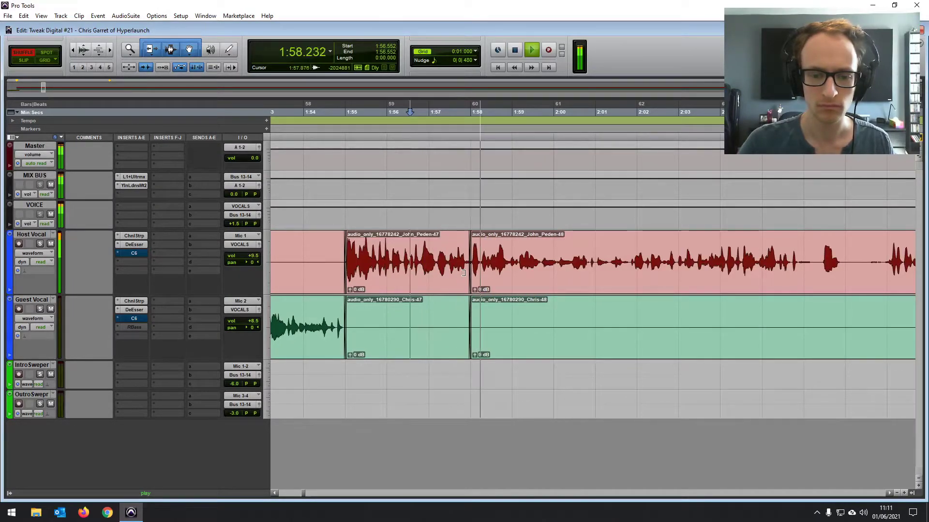
Step: Replay from about 1:57.3 and extend the clips ending at 1:58.0 out to about 2:01.3 on both vocal tracks
{"action": "left_click", "coordinate": [465, 273]}
{"action": "left_click", "coordinate": [442, 252]}
{"action": "key", "text": "space"}
{"action": "left_click_drag", "start_coordinate": [521, 272], "coordinate": [601, 265]}
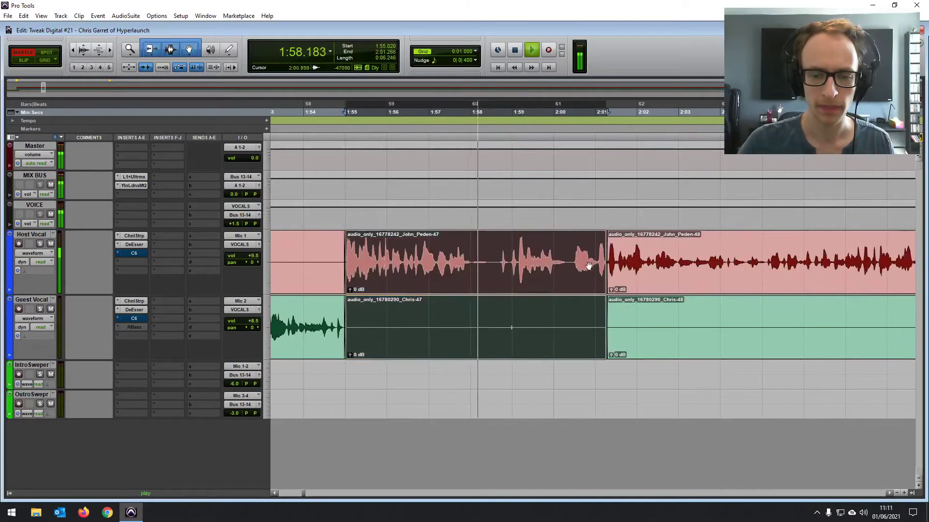
Step: Delete about 1.7 seconds from about 1:57.2 on both vocal tracks and crossfade the cut
{"action": "left_click", "coordinate": [518, 259]}
{"action": "left_click_drag", "start_coordinate": [509, 256], "coordinate": [438, 290]}
{"action": "key", "text": "Delete"}
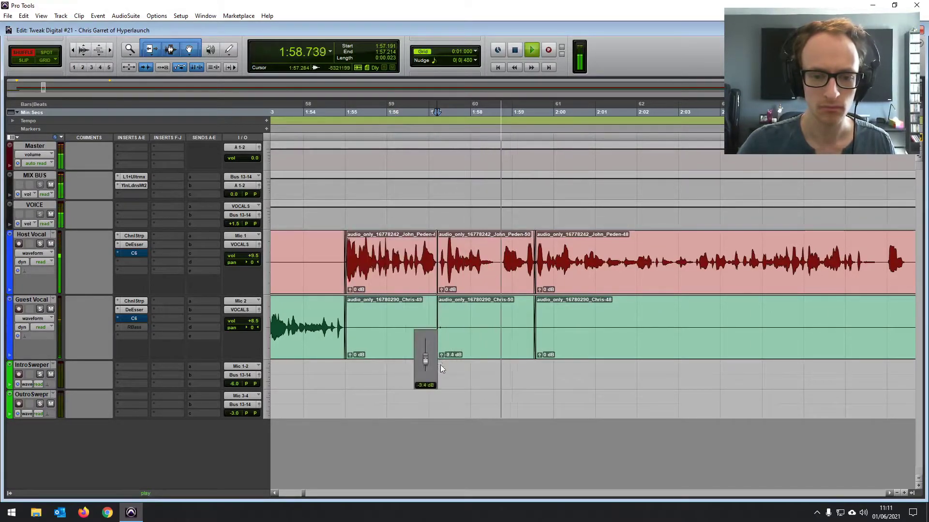
Step: Lower the guest clip at 1:57.2 to minus infinity gain, trim about 0.9 seconds off both clips' ends, and replay from about 1:56.5
{"action": "left_click_drag", "start_coordinate": [440, 369], "coordinate": [440, 416]}
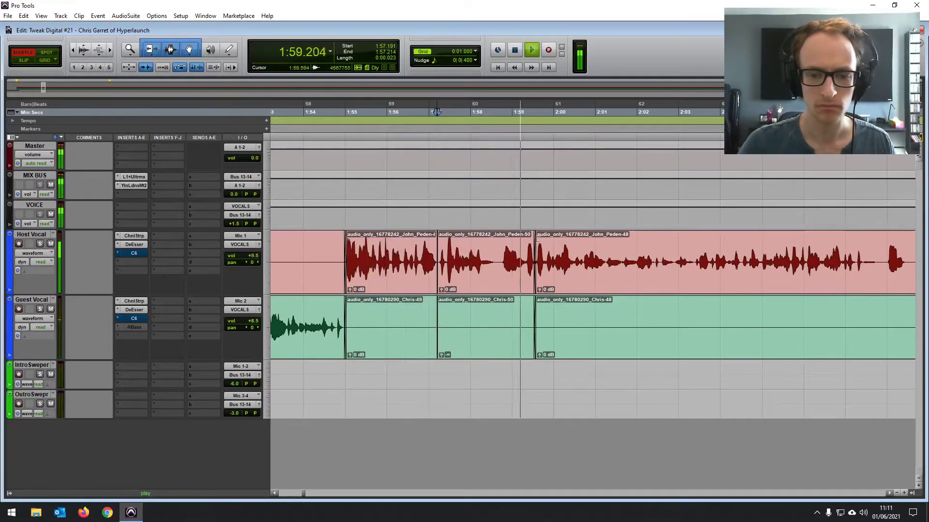
{"action": "left_click_drag", "start_coordinate": [530, 261], "coordinate": [496, 261]}
{"action": "left_click", "coordinate": [410, 261]}
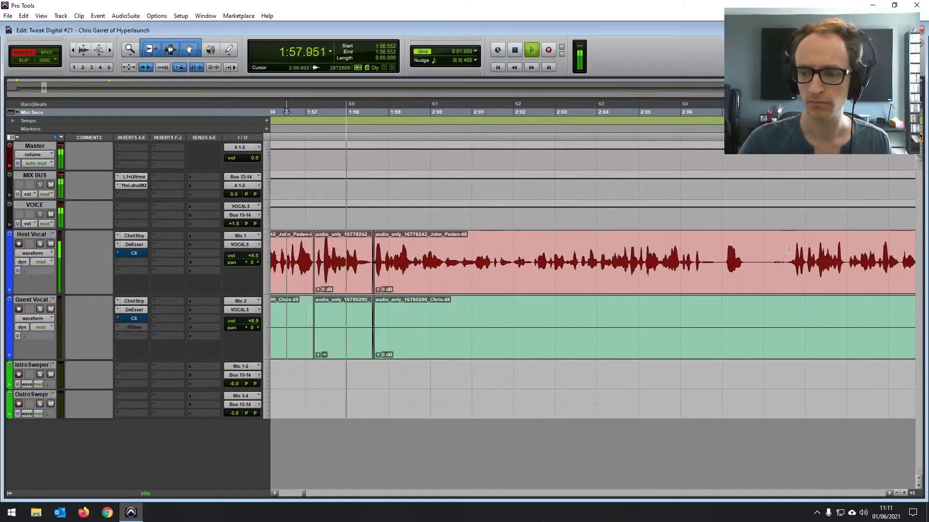
Step: Delete about 1.7 seconds at 2:06.8 and about 0.9 seconds of the host's stuttering at 2:00.2 on both vocal tracks, and replay from 1:57.8
{"action": "left_click_drag", "start_coordinate": [788, 249], "coordinate": [716, 286]}
{"action": "key", "text": "Delete"}
{"action": "left_click_drag", "start_coordinate": [441, 263], "coordinate": [477, 278]}
{"action": "key", "text": "Delete"}
{"action": "left_click", "coordinate": [338, 257]}
{"action": "key", "text": "space"}
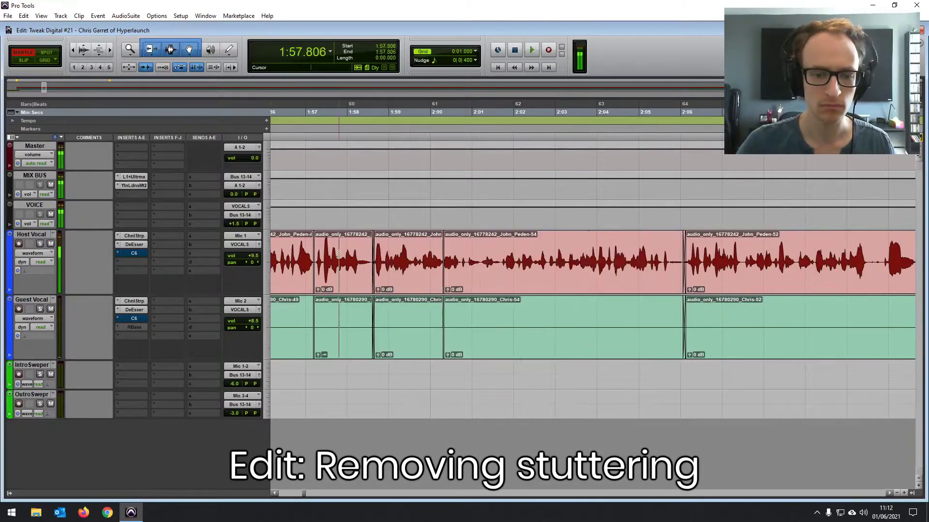
{"action": "key", "text": "space"}
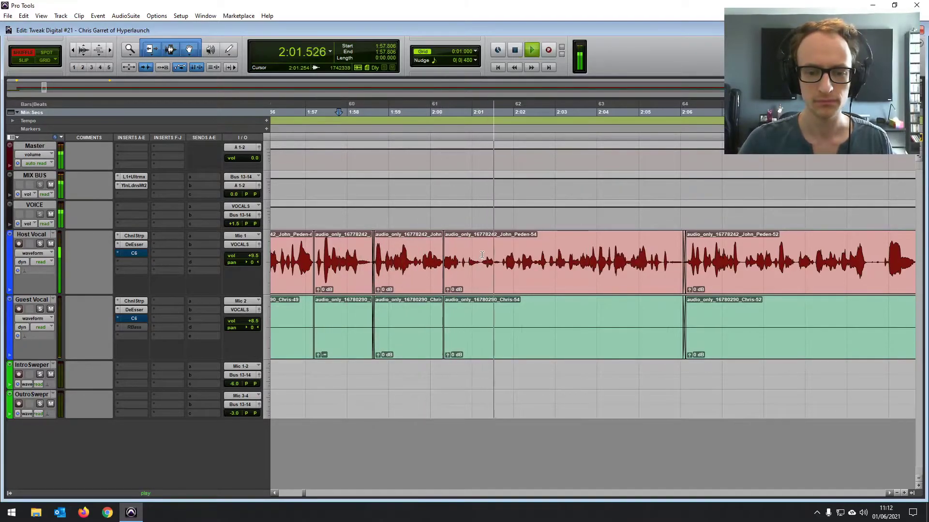
Step: Delete about 0.5 seconds of the host's speech at about 2:01.2 on both vocal tracks
{"action": "left_click_drag", "start_coordinate": [481, 257], "coordinate": [502, 278]}
{"action": "key", "text": "Delete"}
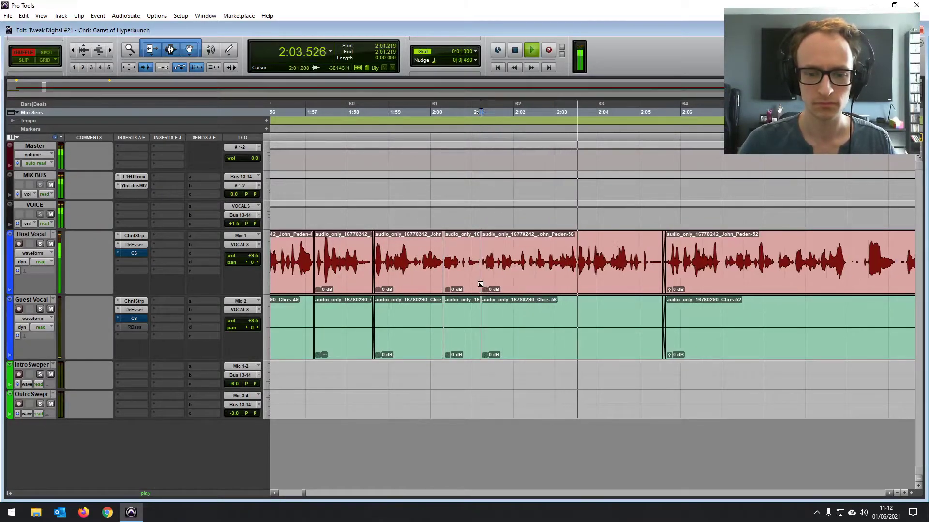
{"action": "left_click", "coordinate": [554, 247]}
Step: Remove the host's "umm" from about 2:10.0 to 2:11.4 on both vocal tracks, crossfade the cut, and replay from about 2:09.2
{"action": "scroll", "coordinate": [554, 247], "scroll_direction": "right", "scroll_amount": 3}
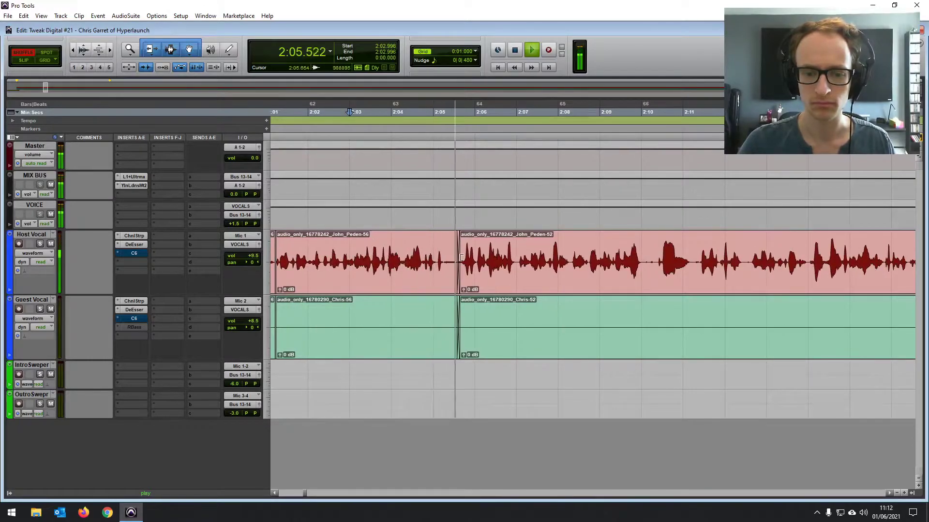
{"action": "scroll", "coordinate": [578, 266], "scroll_direction": "right", "scroll_amount": 2}
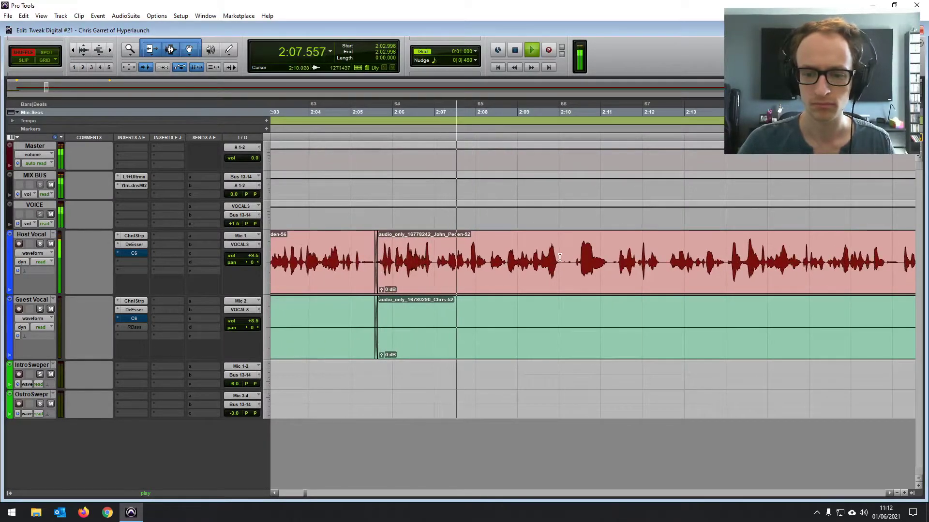
{"action": "left_click_drag", "start_coordinate": [560, 257], "coordinate": [616, 261]}
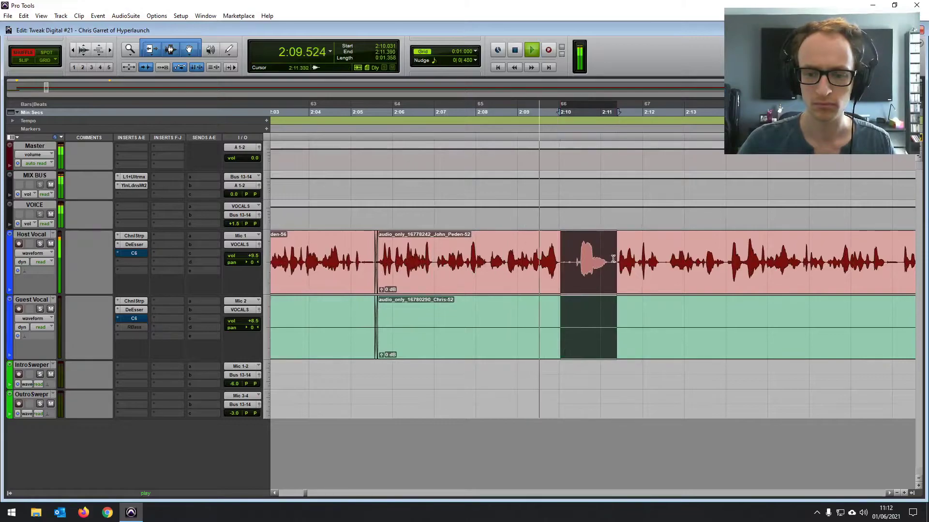
{"action": "key", "text": "Delete"}
{"action": "left_click_drag", "start_coordinate": [560, 282], "coordinate": [563, 282]}
{"action": "left_click", "coordinate": [527, 254]}
{"action": "key", "text": "space"}
{"action": "key", "text": "space"}
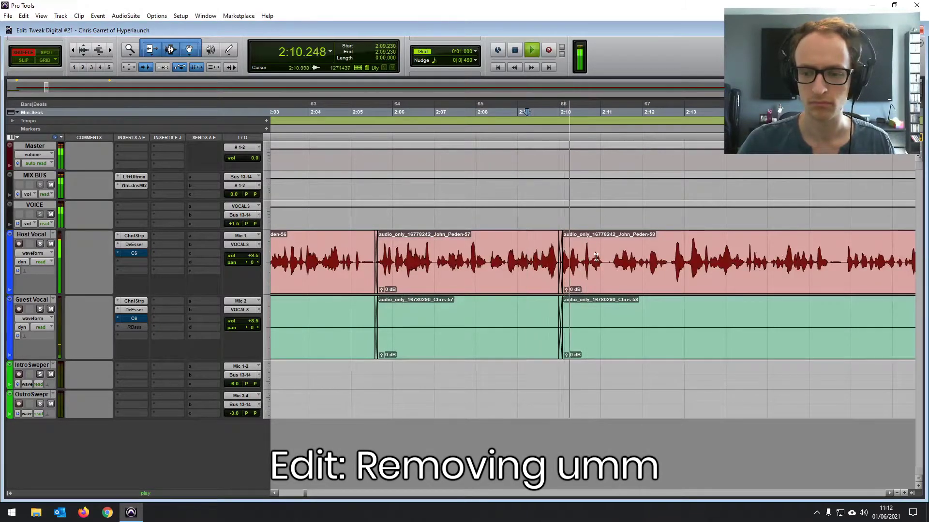
{"action": "scroll", "coordinate": [595, 257], "scroll_direction": "right", "scroll_amount": 5}
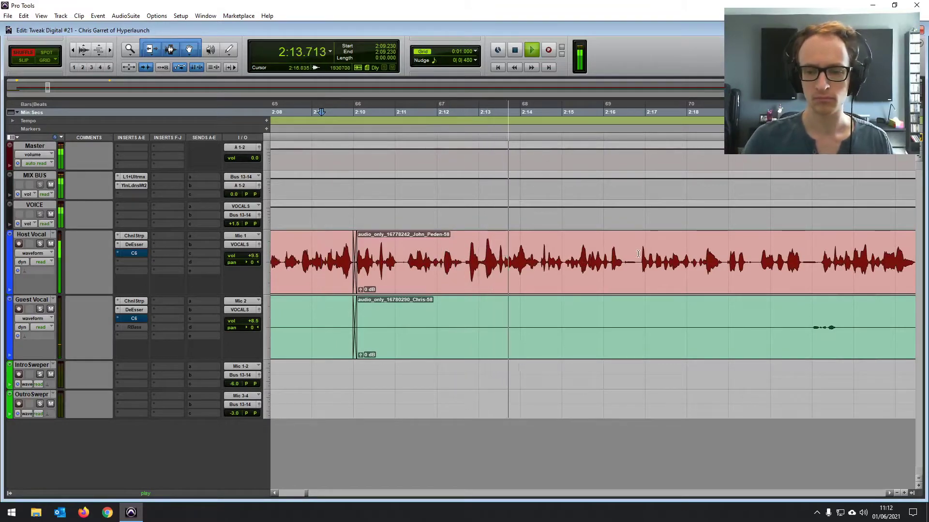
{"action": "left_click_drag", "start_coordinate": [638, 253], "coordinate": [609, 276]}
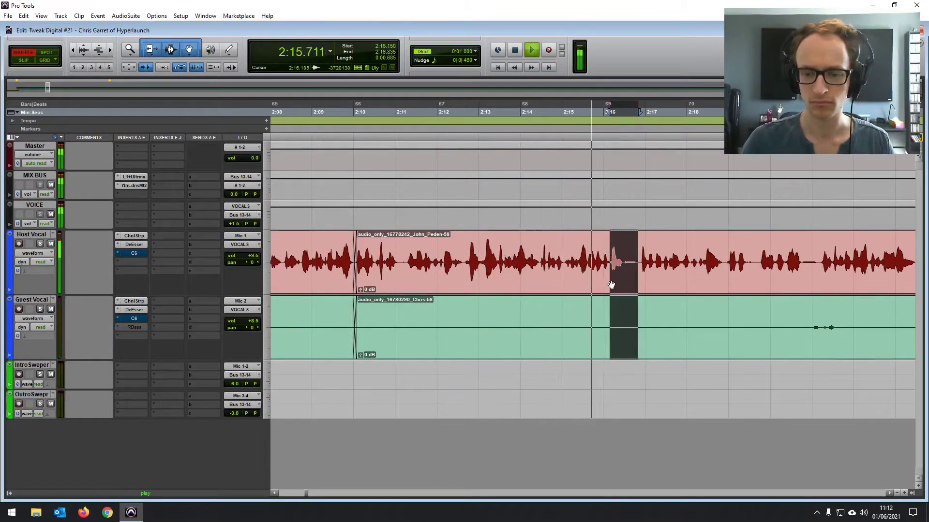
{"action": "left_click_drag", "start_coordinate": [624, 259], "coordinate": [646, 258]}
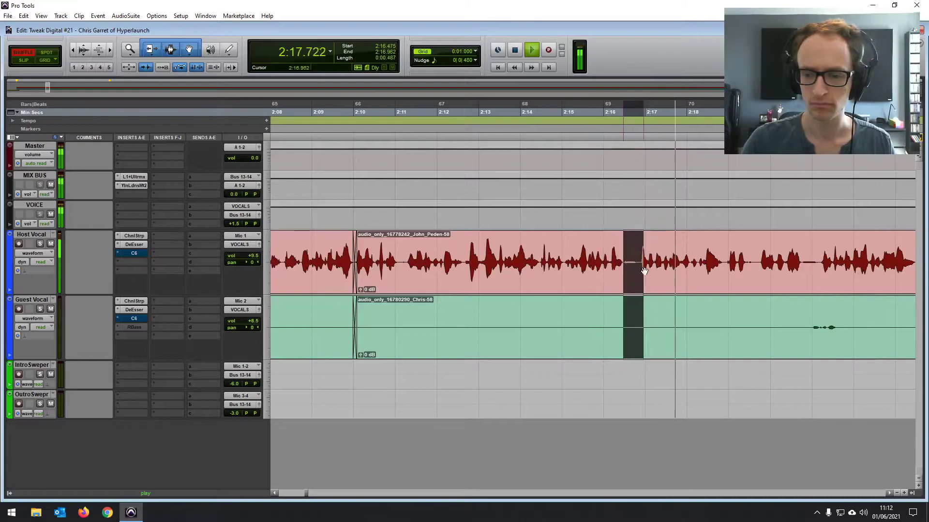
{"action": "left_click", "coordinate": [670, 256]}
Step: Delete about 0.4 seconds at about 2:27.6 on both vocal tracks and crossfade the cut
{"action": "scroll", "coordinate": [658, 256], "scroll_direction": "right", "scroll_amount": 6}
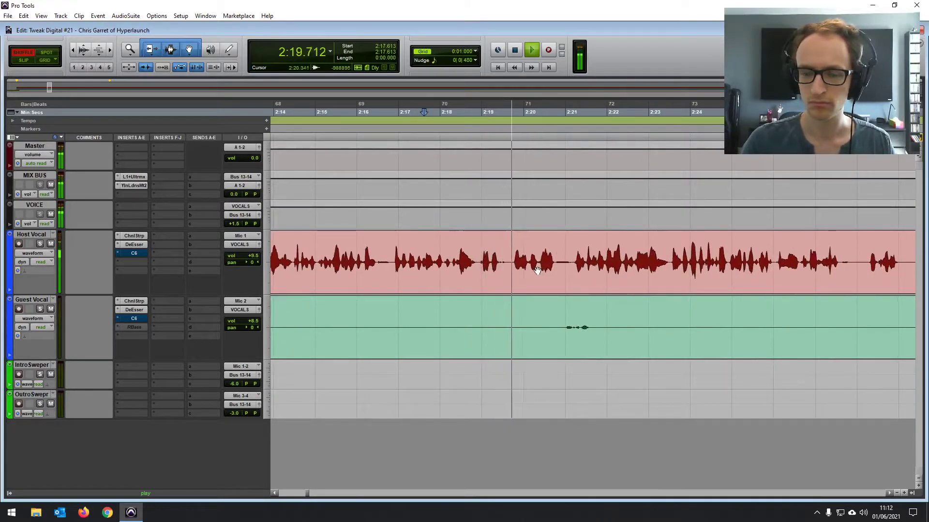
{"action": "mouse_move", "coordinate": [777, 258]}
{"action": "left_mouse_down"}
{"action": "mouse_move", "coordinate": [757, 259]}
{"action": "mouse_move", "coordinate": [759, 282]}
{"action": "left_mouse_up"}
{"action": "key", "text": "Delete"}
Step: Split both vocal tracks at about 2:19.7 and lower the gain of the guest clip starting there to minus infinity
{"action": "left_click", "coordinate": [430, 265]}
{"action": "key", "text": "b"}
{"action": "left_click_drag", "start_coordinate": [434, 355], "coordinate": [437, 390]}
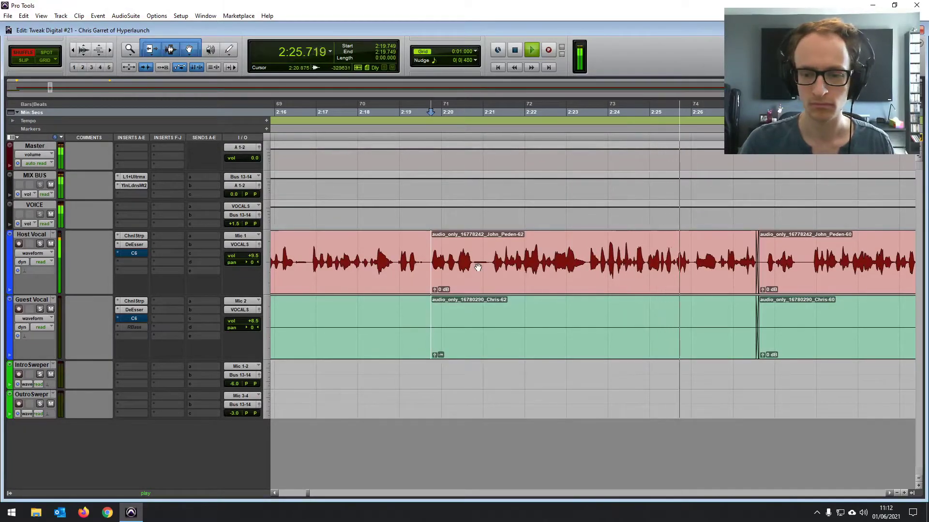
{"action": "key", "text": "space"}
Step: Listen from about 2:21.0 and 2:22.6, delete from about 2:20.7 to 2:23.4 on both vocal tracks, crossfade, and replay from about 2:16.7
{"action": "left_click", "coordinate": [484, 249]}
{"action": "key", "text": "space"}
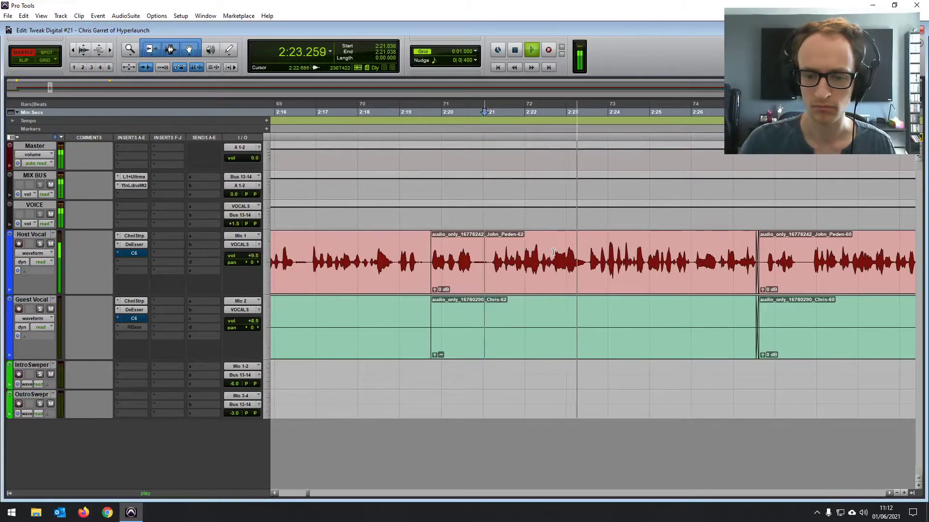
{"action": "left_click", "coordinate": [552, 252]}
{"action": "key", "text": "space"}
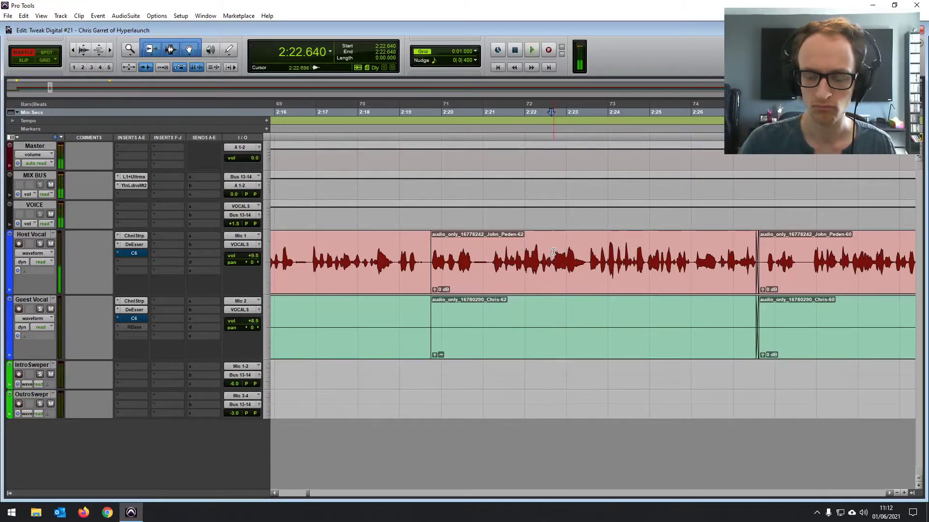
{"action": "left_click_drag", "start_coordinate": [586, 255], "coordinate": [473, 280]}
{"action": "key", "text": "Delete"}
{"action": "left_click", "coordinate": [473, 281]}
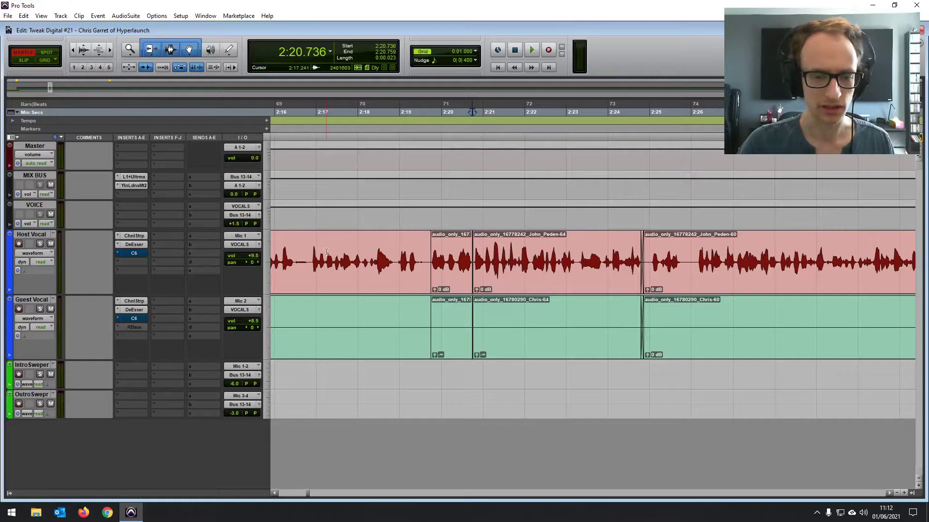
{"action": "key", "text": "space"}
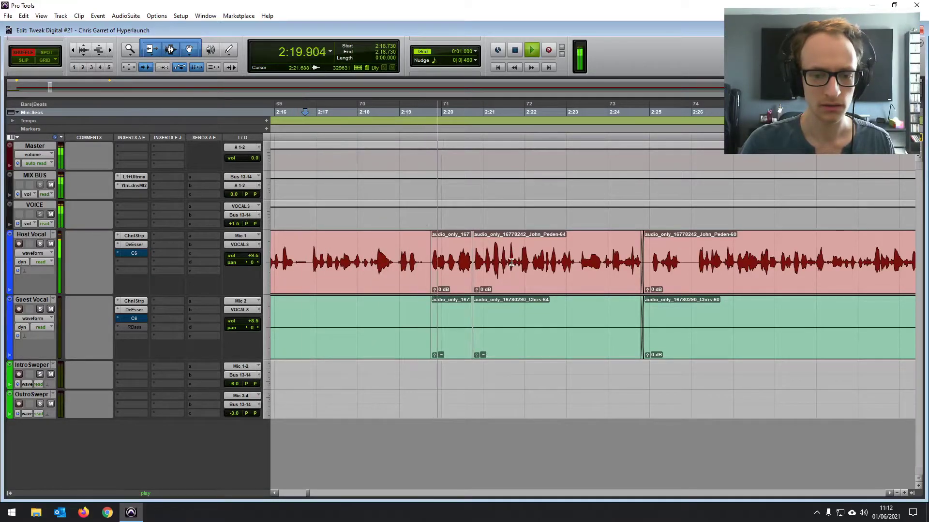
Step: Delete the short clips between 2:19.7 and 2:20.7, trim the preceding clips' ends by about 0.1 seconds, and replay from about 2:16.5
{"action": "left_click", "coordinate": [450, 279]}
{"action": "key", "text": "Delete"}
{"action": "left_click_drag", "start_coordinate": [429, 271], "coordinate": [426, 271]}
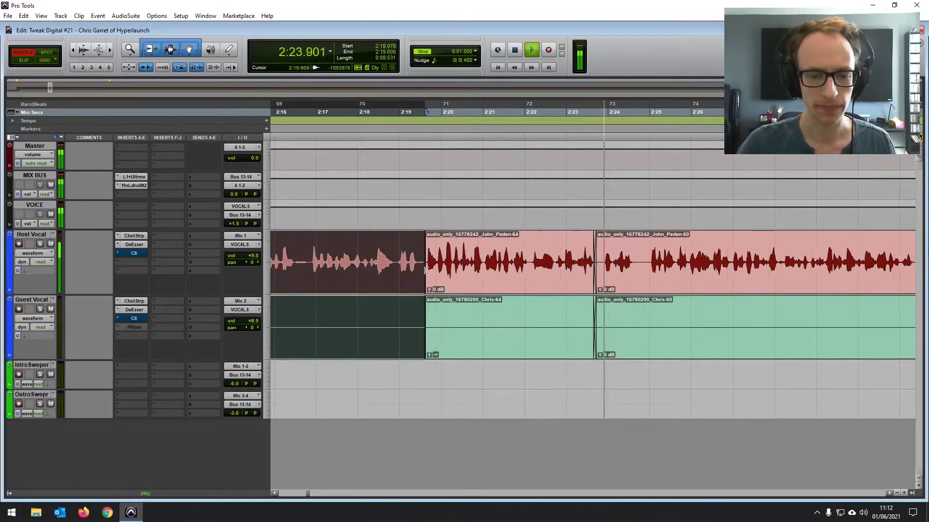
{"action": "key", "text": "space"}
{"action": "left_click", "coordinate": [293, 253]}
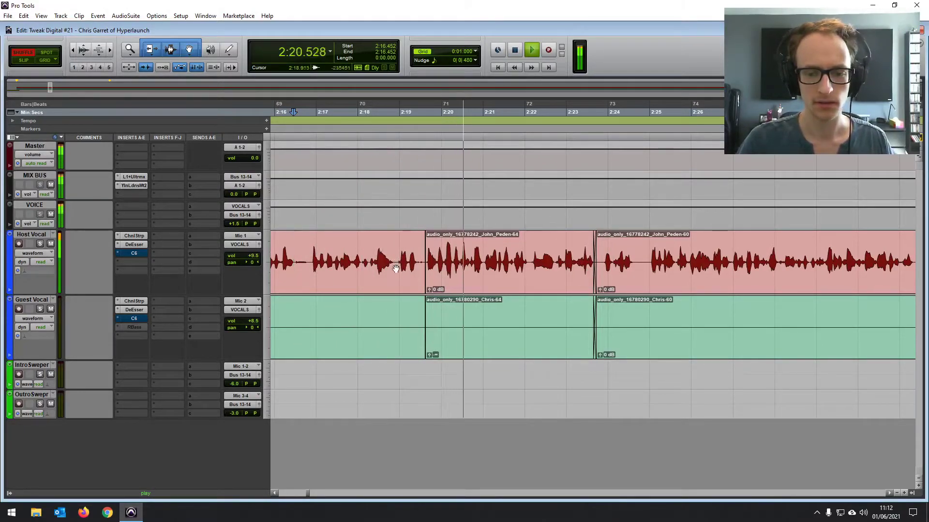
Step: Delete about 0.3 seconds at about 2:31.3 on both vocal tracks and crossfade the cut
{"action": "scroll", "coordinate": [395, 274], "scroll_direction": "right", "scroll_amount": 3}
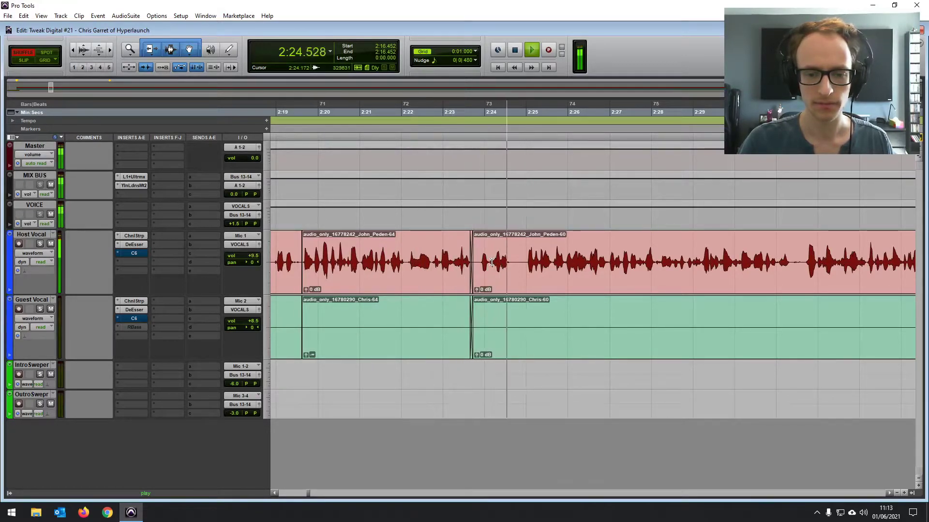
{"action": "scroll", "coordinate": [745, 253], "scroll_direction": "right", "scroll_amount": 2}
{"action": "left_click_drag", "start_coordinate": [720, 259], "coordinate": [707, 284]}
{"action": "key", "text": "Delete"}
{"action": "left_click", "coordinate": [673, 271]}
Step: Shorten the host's pause at about 2:34.2 by about 0.4 seconds on both vocal tracks and crossfade the cut
{"action": "scroll", "coordinate": [674, 269], "scroll_direction": "right", "scroll_amount": 5}
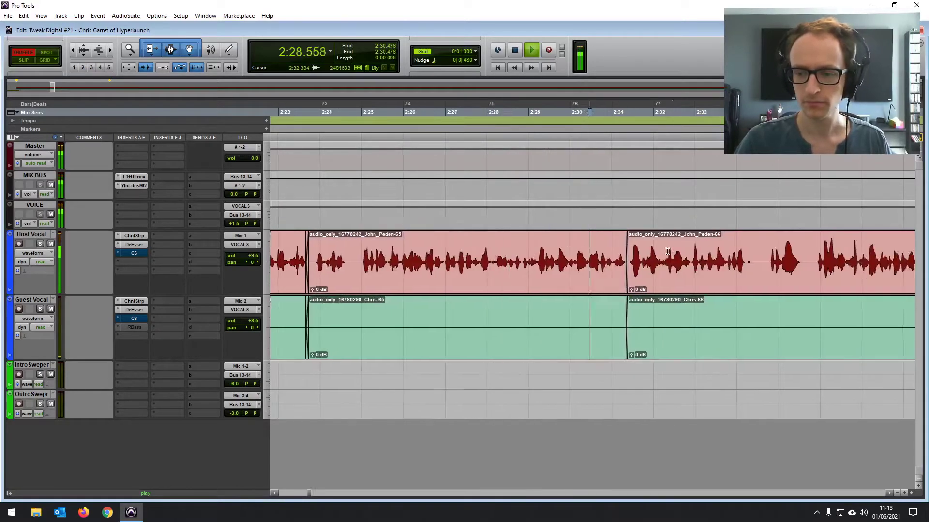
{"action": "left_click", "coordinate": [639, 258]}
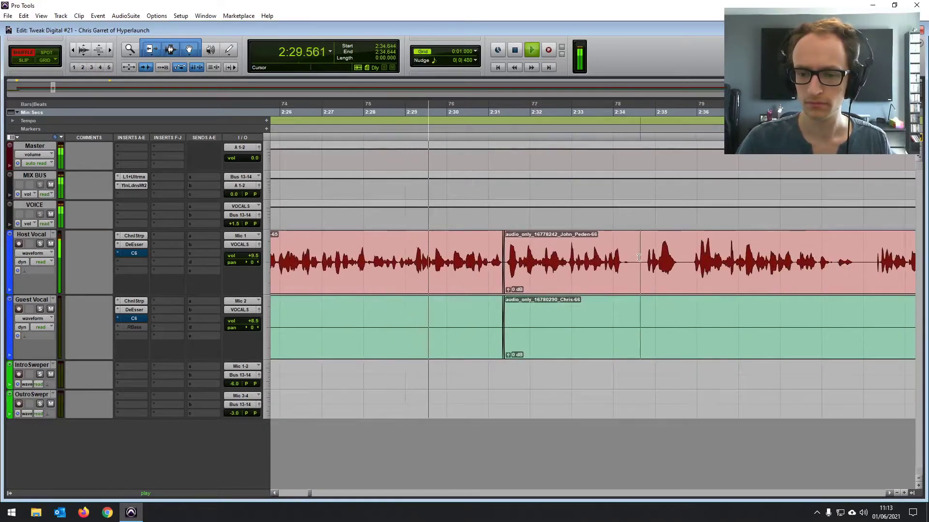
{"action": "left_click_drag", "start_coordinate": [639, 258], "coordinate": [621, 284]}
{"action": "key", "text": "Delete"}
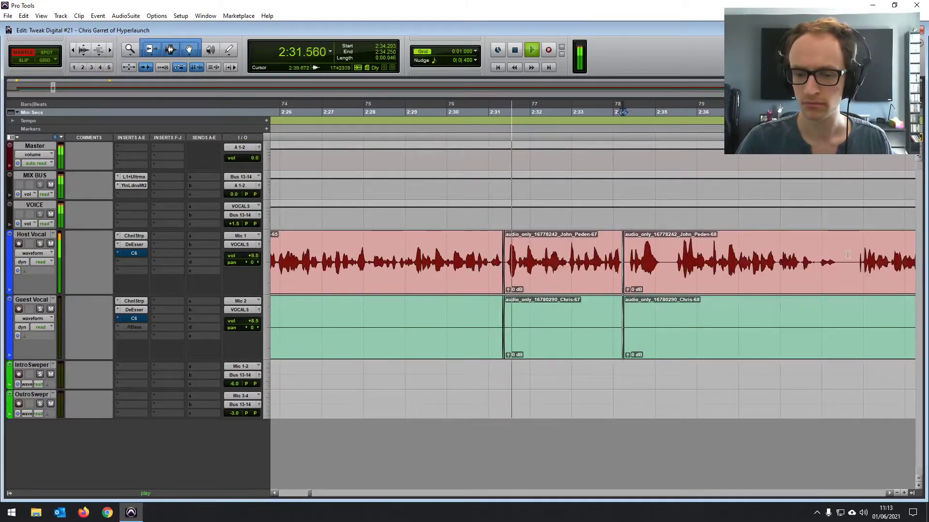
Step: Remove the host's lip smack at about 2:35.2 from both vocal tracks and crossfade the cut
{"action": "scroll", "coordinate": [847, 254], "scroll_direction": "right", "scroll_amount": 7}
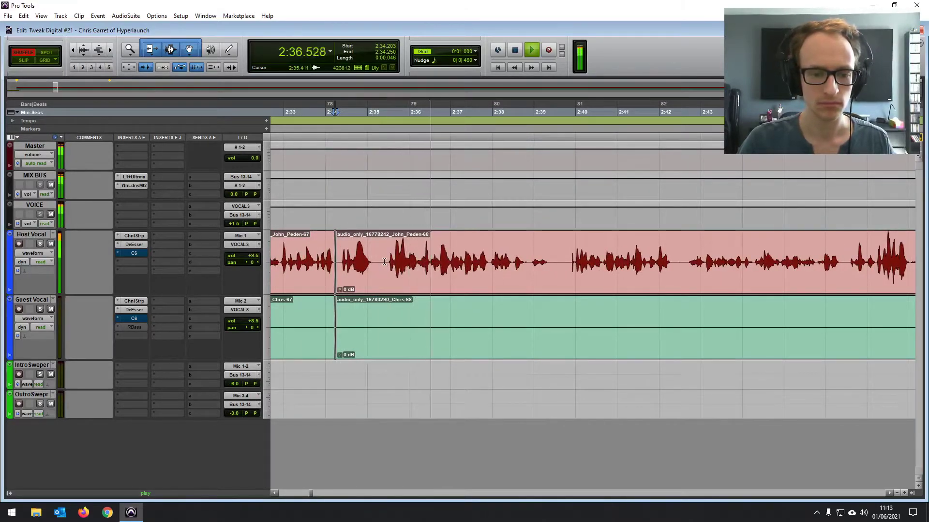
{"action": "left_click_drag", "start_coordinate": [384, 263], "coordinate": [377, 284]}
{"action": "key", "text": "Delete"}
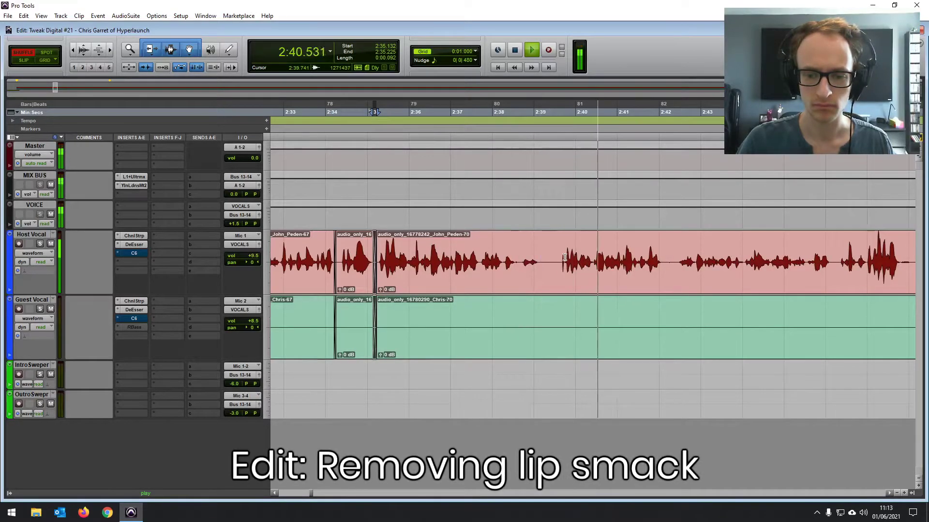
Step: Delete about 1.5 seconds from about 2:38.2 on both vocal tracks, and replay from about 2:33.5
{"action": "left_click_drag", "start_coordinate": [564, 257], "coordinate": [502, 282]}
{"action": "key", "text": "Delete"}
{"action": "left_click", "coordinate": [306, 253]}
{"action": "key", "text": "space"}
{"action": "left_click", "coordinate": [449, 242]}
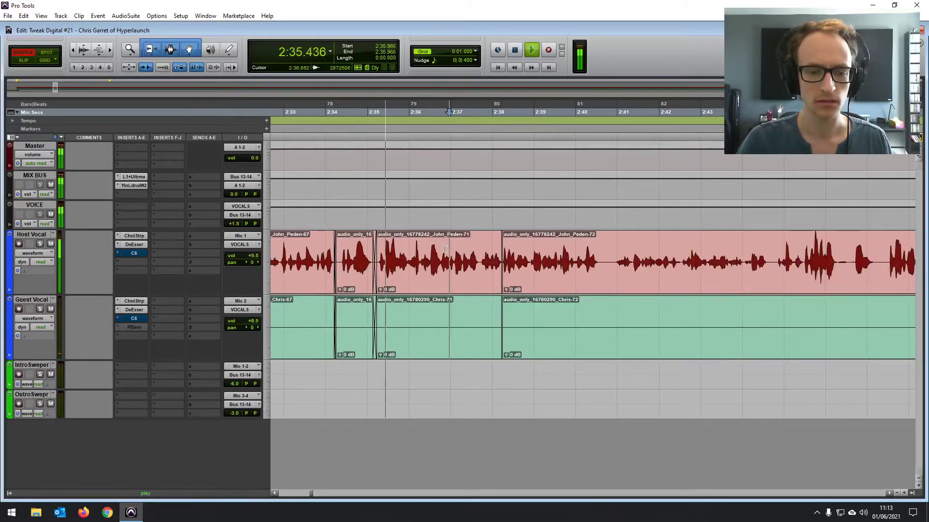
Step: Trim about 0.1 seconds at 2:34.2 and about 0.5 seconds of stuttering before 2:38.1 on both vocal tracks, and replay from about 2:35.9
{"action": "left_click_drag", "start_coordinate": [337, 268], "coordinate": [342, 268]}
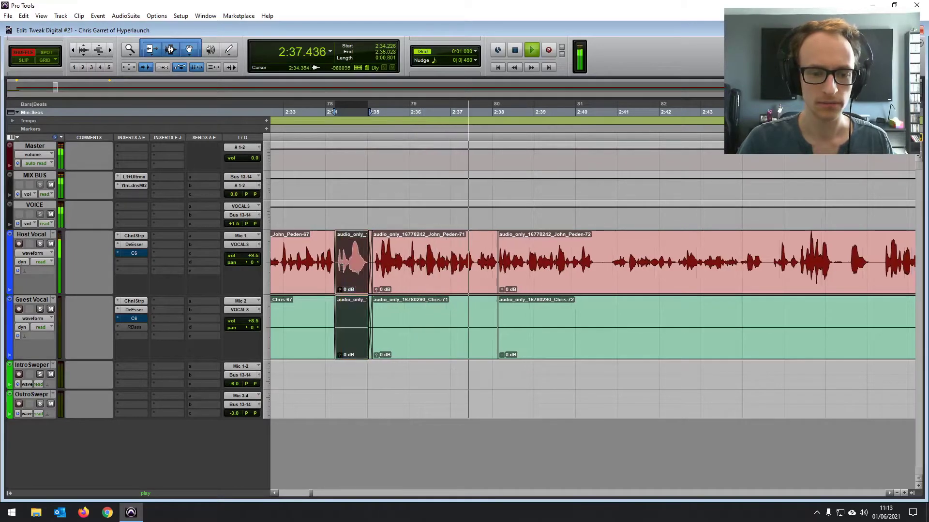
{"action": "left_click", "coordinate": [449, 247]}
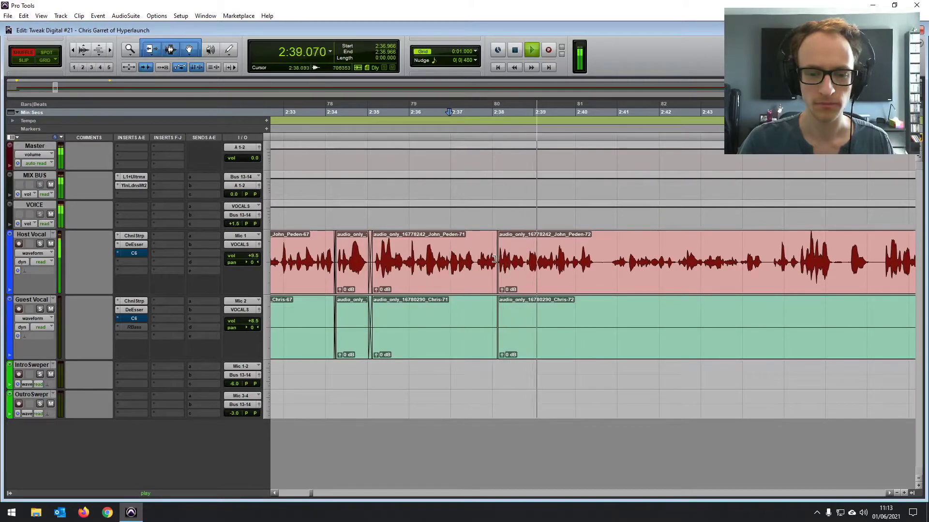
{"action": "left_click_drag", "start_coordinate": [495, 259], "coordinate": [474, 259]}
{"action": "key", "text": "space"}
{"action": "left_click", "coordinate": [403, 256]}
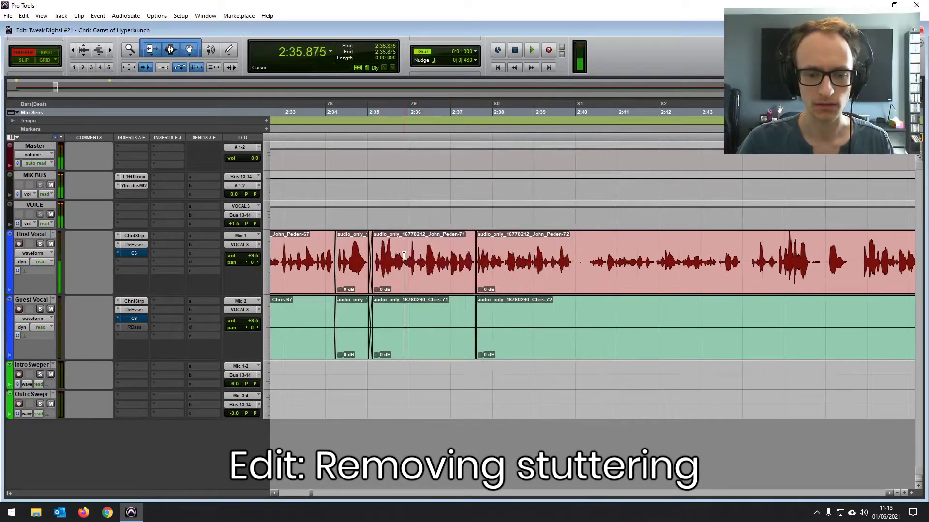
{"action": "key", "text": "space"}
Step: Shorten the host's pause at about 2:40.0 by about 0.3 seconds on both vocal tracks and crossfade the cut
{"action": "left_click", "coordinate": [575, 283]}
{"action": "key", "text": "ctrl+e"}
{"action": "left_click_drag", "start_coordinate": [574, 282], "coordinate": [575, 280]}
{"action": "left_click", "coordinate": [526, 251]}
Step: Remove the host's 'umm' of about 1.1 seconds from about 2:45.3 on both vocal tracks, crossfade the cut and replay from about 2:44.5
{"action": "scroll", "coordinate": [629, 256], "scroll_direction": "right", "scroll_amount": 3}
{"action": "left_click_drag", "start_coordinate": [720, 257], "coordinate": [677, 271]}
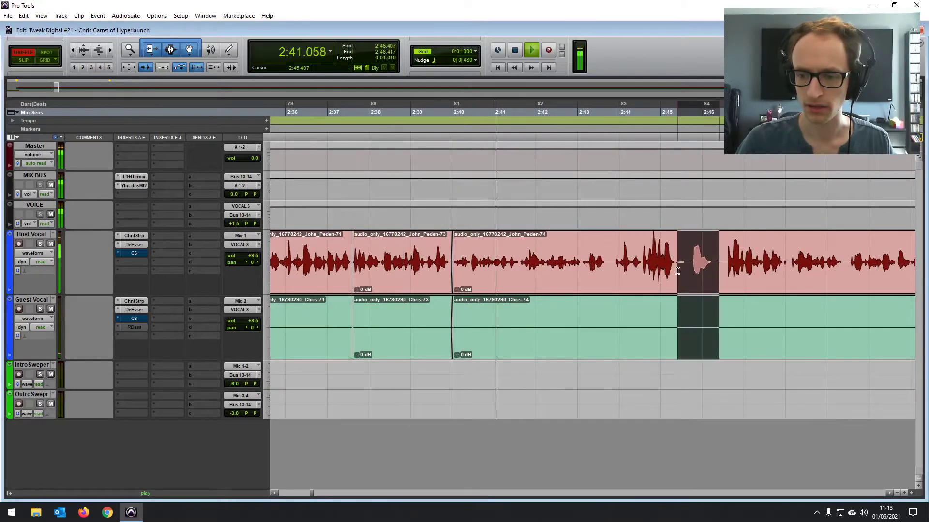
{"action": "scroll", "coordinate": [576, 261], "scroll_direction": "right", "scroll_amount": 3}
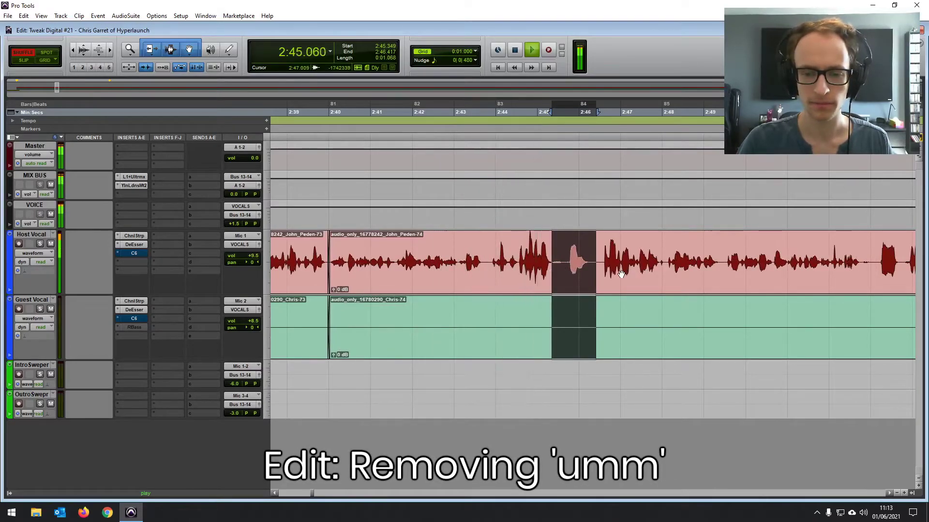
{"action": "key", "text": "Delete"}
{"action": "left_click_drag", "start_coordinate": [552, 286], "coordinate": [549, 286]}
{"action": "left_click", "coordinate": [515, 254]}
{"action": "key", "text": "space"}
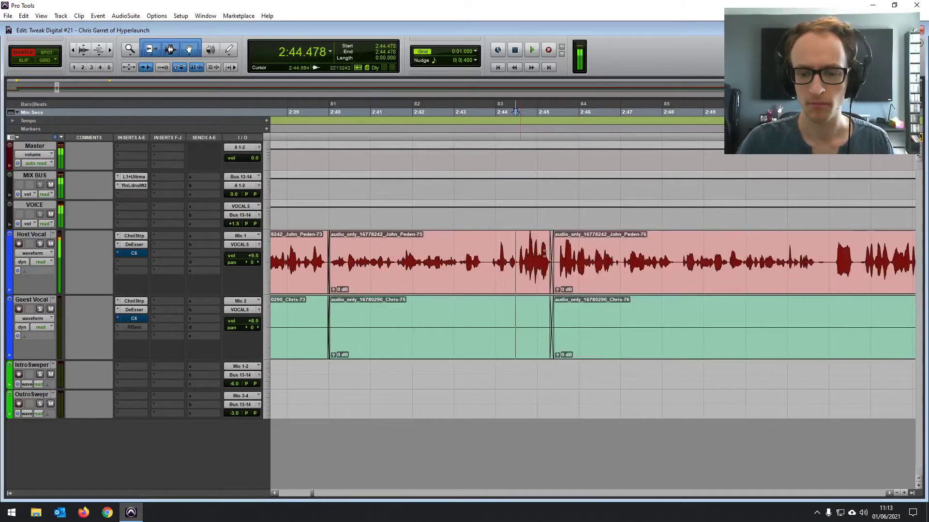
Step: Shorten the host's pause at about 2:51.7 by about 0.4 seconds on both vocal tracks and crossfade the cut
{"action": "key", "text": "space"}
{"action": "scroll", "coordinate": [746, 261], "scroll_direction": "right", "scroll_amount": 4}
{"action": "scroll", "coordinate": [746, 262], "scroll_direction": "right", "scroll_amount": 1}
{"action": "left_click_drag", "start_coordinate": [626, 259], "coordinate": [609, 259]}
{"action": "key", "text": "Delete"}
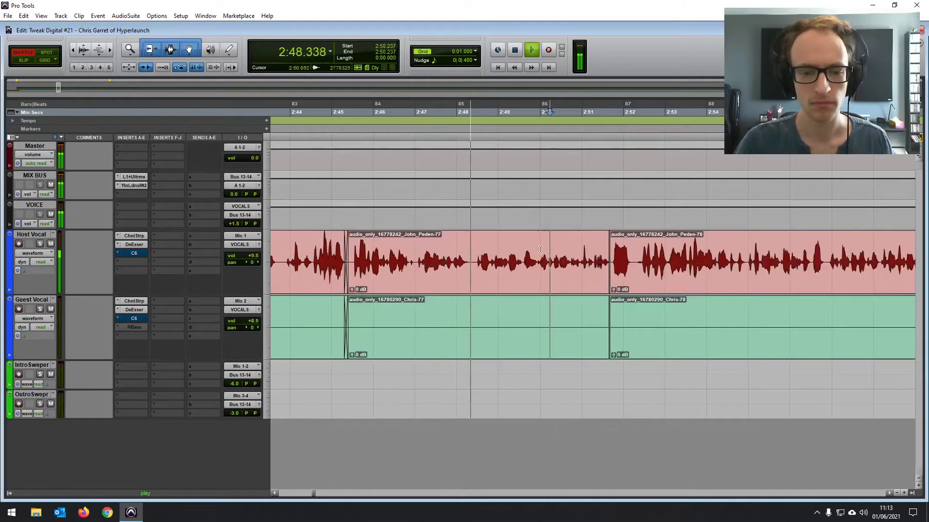
Step: Shorten the gap between the host's and guest's speech at about 3:00.3 by about 0.5 seconds on both tracks and crossfade the cut
{"action": "scroll", "coordinate": [513, 261], "scroll_direction": "right", "scroll_amount": 2}
{"action": "scroll", "coordinate": [513, 262], "scroll_direction": "right", "scroll_amount": 2}
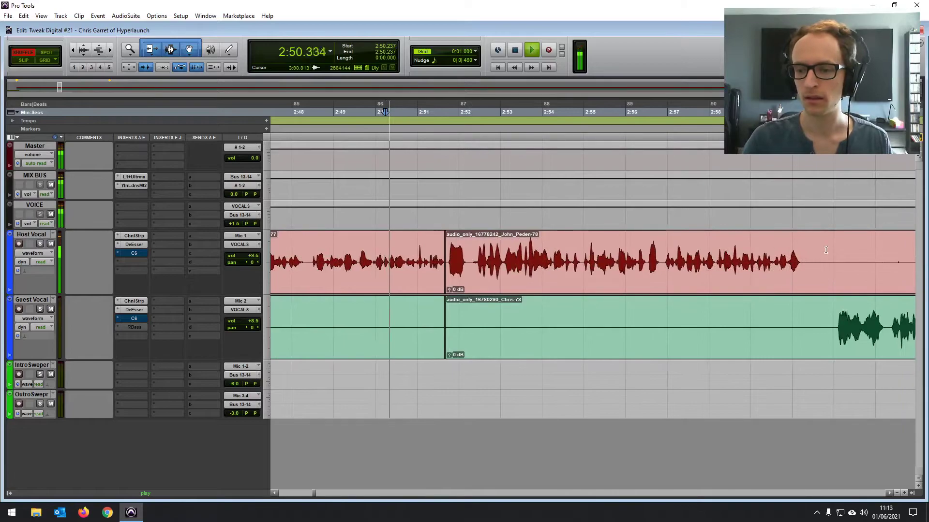
{"action": "left_click_drag", "start_coordinate": [827, 250], "coordinate": [808, 251]}
{"action": "key", "text": "Delete"}
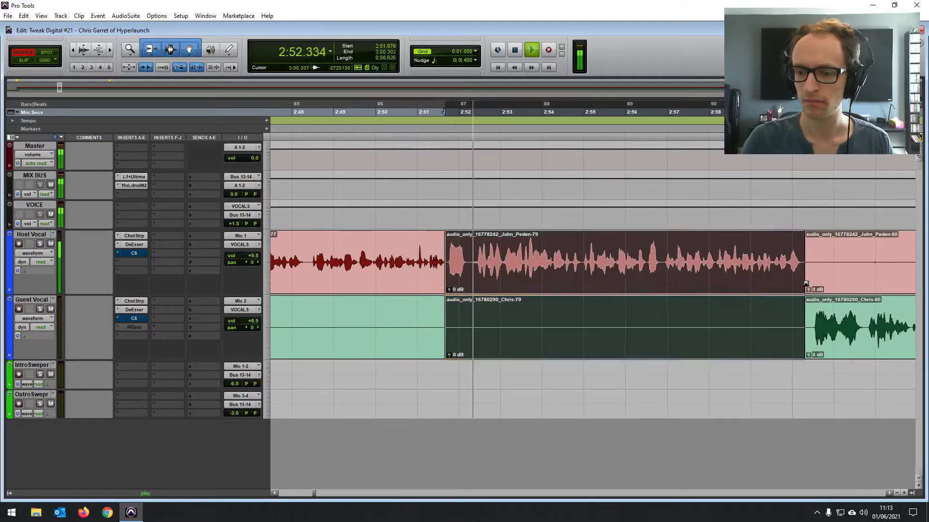
{"action": "left_click_drag", "start_coordinate": [447, 267], "coordinate": [473, 268]}
{"action": "left_click", "coordinate": [490, 254]}
Step: Delete the guest's un-needed word, about 1.4 seconds from about 3:09.0, on both vocal tracks
{"action": "scroll", "coordinate": [491, 254], "scroll_direction": "right", "scroll_amount": 1}
{"action": "scroll", "coordinate": [491, 254], "scroll_direction": "right", "scroll_amount": 5}
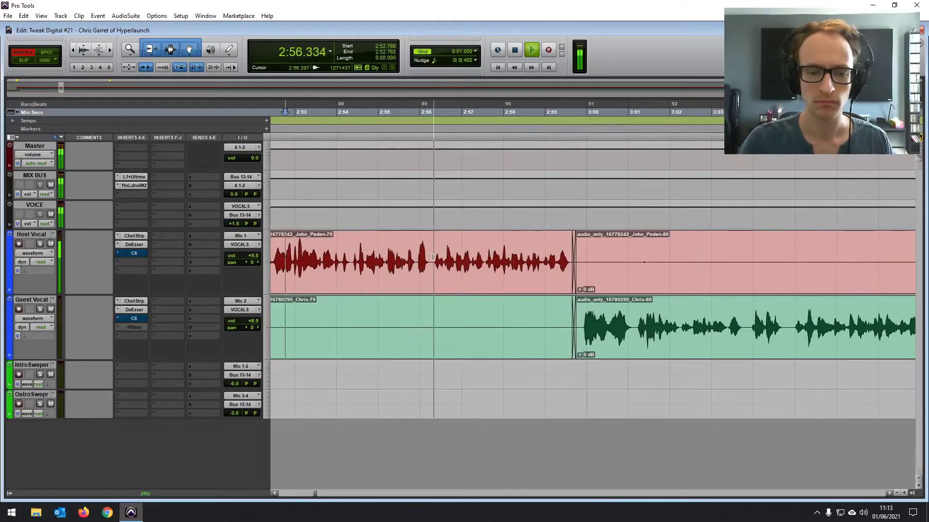
{"action": "scroll", "coordinate": [431, 258], "scroll_direction": "right", "scroll_amount": 4}
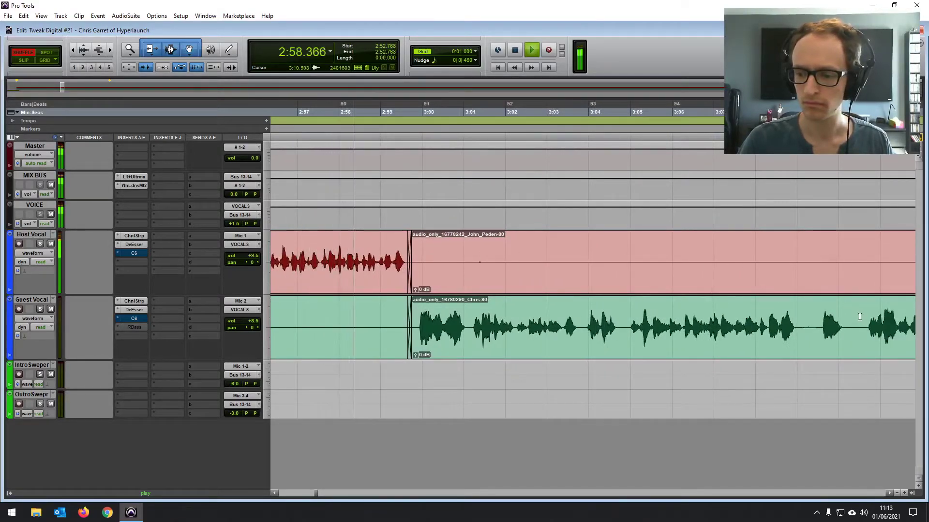
{"action": "left_click_drag", "start_coordinate": [859, 316], "coordinate": [799, 317]}
{"action": "key", "text": "Delete"}
Step: Replay the host's speech from about 2:56.3 and delete about 0.3 seconds from about 2:57.3 on both vocal tracks
{"action": "left_click", "coordinate": [297, 252]}
{"action": "key", "text": "t"}
{"action": "key", "text": "space"}
{"action": "left_click", "coordinate": [534, 258]}
{"action": "key", "text": "space"}
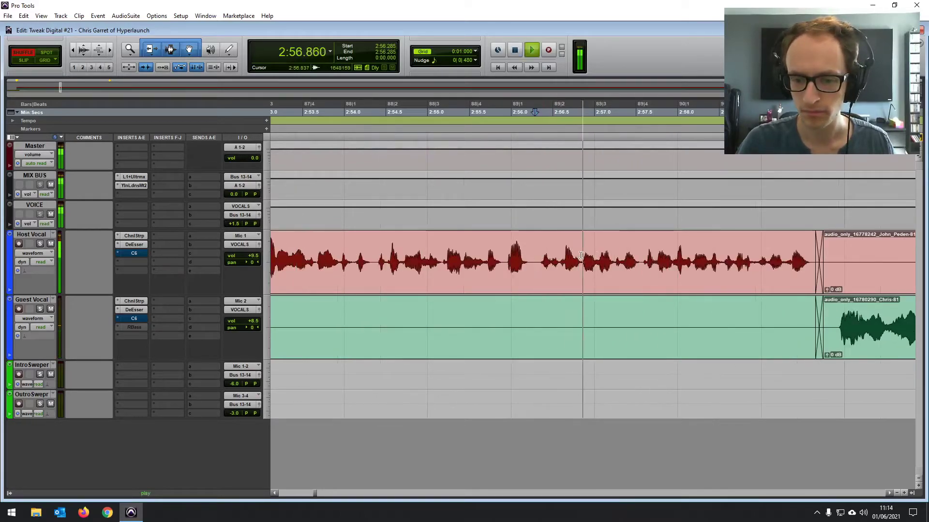
{"action": "key", "text": "space"}
{"action": "left_click_drag", "start_coordinate": [615, 257], "coordinate": [639, 257]}
{"action": "key", "text": "Delete"}
Step: Crossfade the cut at about 2:57.2 on both vocal tracks and replay from about 2:56.7
{"action": "double_click", "coordinate": [636, 256]}
{"action": "double_click", "coordinate": [595, 256], "text": "shift"}
{"action": "key", "text": "f"}
{"action": "left_click", "coordinate": [568, 252]}
{"action": "key", "text": "space"}
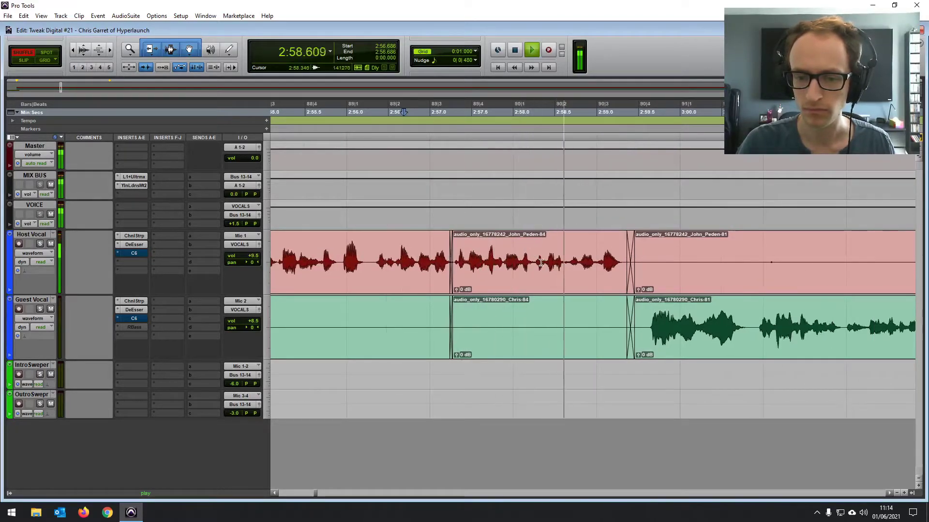
Step: Delete about 0.3 seconds of the host's speech from about 2:57.9 on both tracks, crossfade the cut and replay from about 2:56.0
{"action": "key", "text": "space"}
{"action": "left_click_drag", "start_coordinate": [534, 264], "coordinate": [562, 275]}
{"action": "left_click_drag", "start_coordinate": [503, 256], "coordinate": [532, 255]}
{"action": "key", "text": "Delete"}
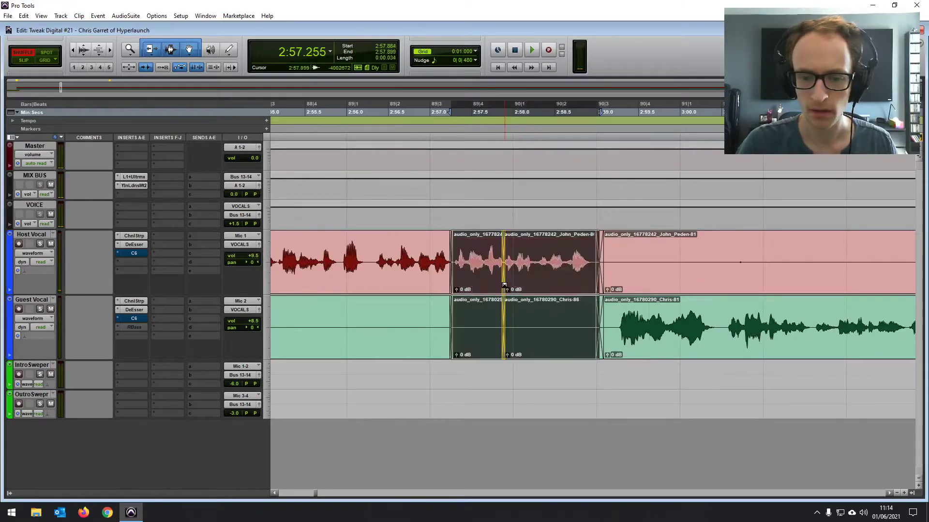
{"action": "left_click", "coordinate": [349, 248]}
{"action": "key", "text": "space"}
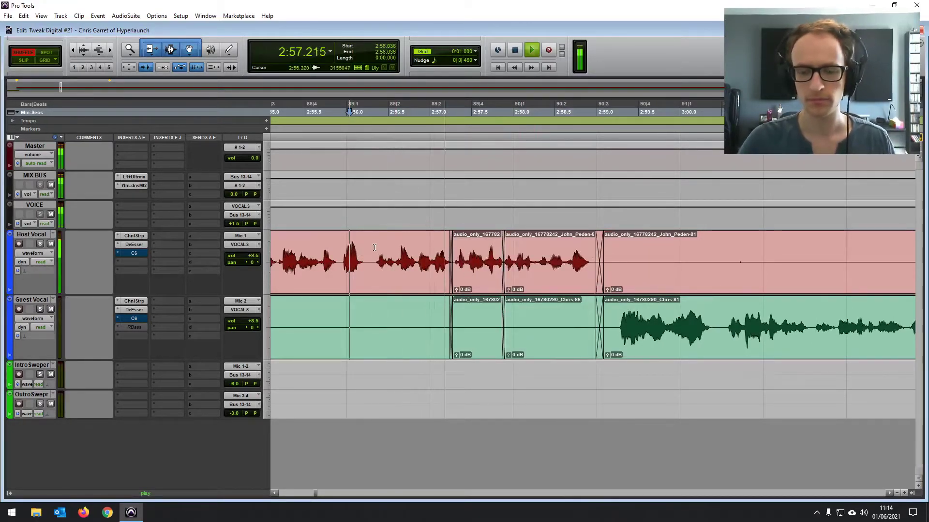
Step: Extend the clips before the 2:57.9 cut by about 0.15 seconds on both vocal tracks and replay from about 2:57.7
{"action": "key", "text": "space"}
{"action": "left_click_drag", "start_coordinate": [500, 265], "coordinate": [513, 267]}
{"action": "left_click", "coordinate": [477, 256]}
{"action": "key", "text": "space"}
{"action": "key", "text": "space"}
{"action": "left_click", "coordinate": [488, 264]}
{"action": "key", "text": "space"}
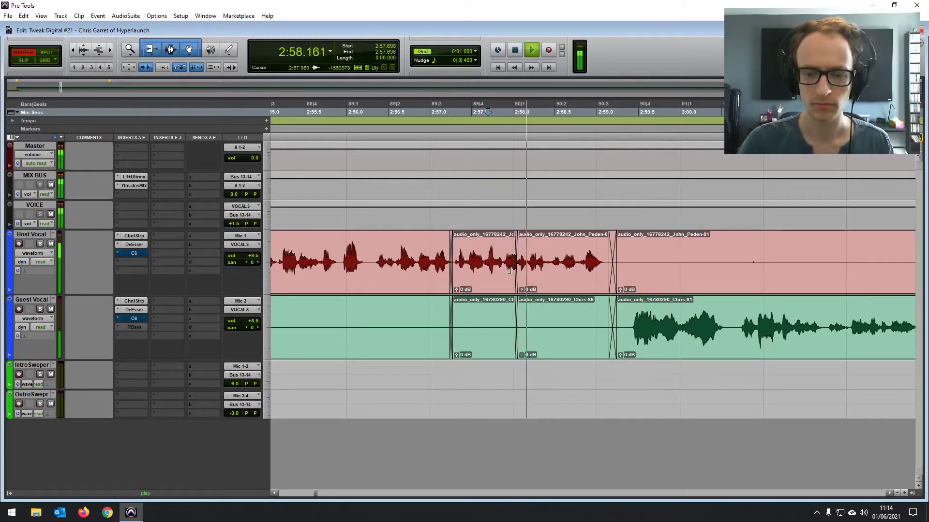
Step: Remove the guest's un-needed opening words at about 2:59.2 on both tracks and mute the host's clip there by lowering its clip gain to −∞
{"action": "key", "text": "r"}
{"action": "scroll", "coordinate": [580, 300], "scroll_direction": "right", "scroll_amount": 3}
{"action": "left_click", "coordinate": [611, 318]}
{"action": "left_click", "coordinate": [405, 289]}
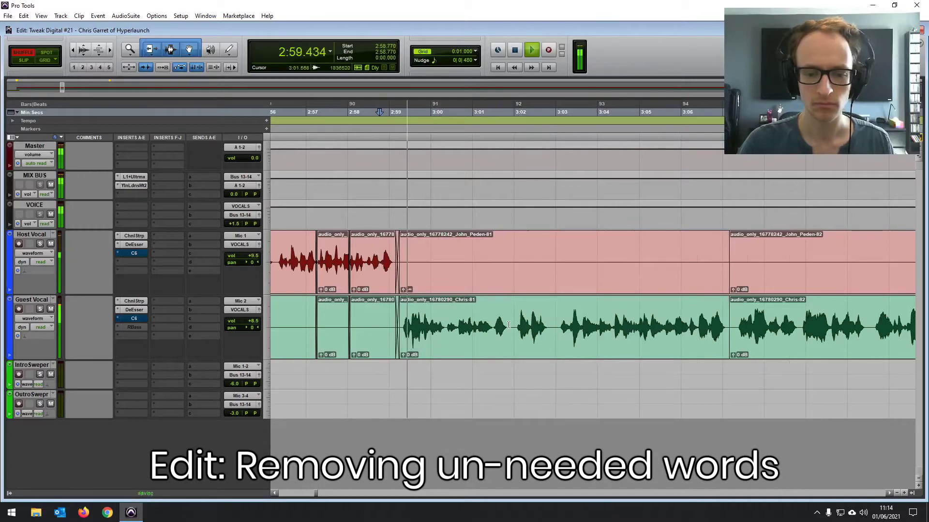
Step: Crossfade the cut at about 3:07.2, shorten the guest's pause at about 3:01.5 by about 0.5 seconds, and replay from about 3:03.0
{"action": "left_click", "coordinate": [729, 347]}
{"action": "left_click", "coordinate": [634, 341]}
{"action": "left_click_drag", "start_coordinate": [512, 338], "coordinate": [493, 338]}
{"action": "key", "text": "Delete"}
{"action": "left_click", "coordinate": [493, 344]}
{"action": "left_click", "coordinate": [556, 321]}
Step: Delete about 1.3 seconds of the guest's speech from about 3:05.4 on both vocal tracks and replay from about 3:04.1
{"action": "scroll", "coordinate": [556, 320], "scroll_direction": "right", "scroll_amount": 3}
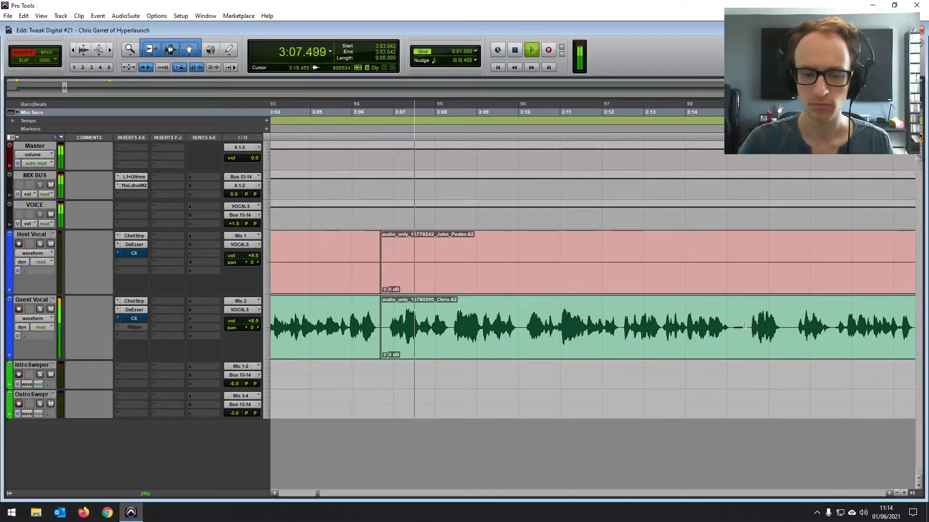
{"action": "key", "text": "space"}
{"action": "left_click_drag", "start_coordinate": [379, 337], "coordinate": [336, 336]}
{"action": "key", "text": "space"}
{"action": "left_click", "coordinate": [268, 312]}
{"action": "left_click", "coordinate": [271, 311]}
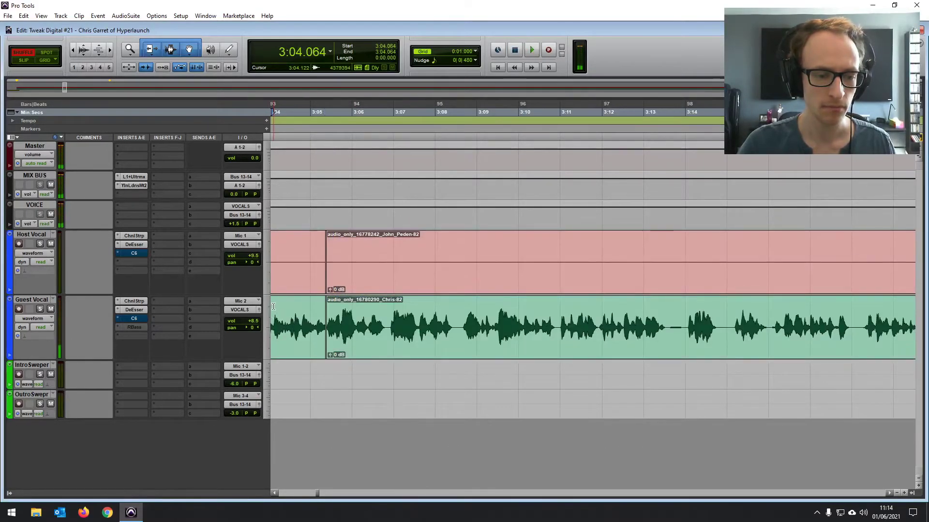
{"action": "key", "text": "space"}
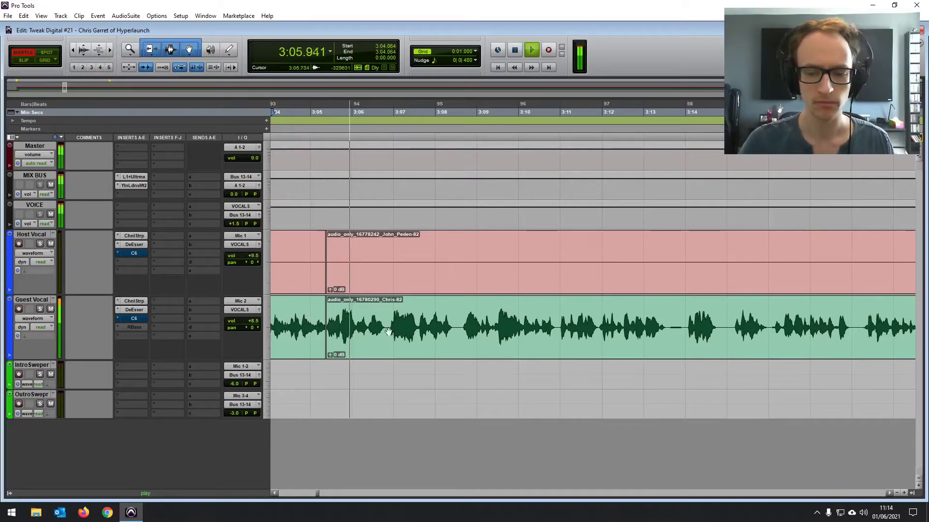
Step: Shorten the guest's pause at about 3:06.6 by about 0.3 seconds on both vocal tracks and replay the edit
{"action": "left_click_drag", "start_coordinate": [388, 332], "coordinate": [376, 332]}
{"action": "key", "text": "Delete"}
{"action": "key", "text": "space"}
{"action": "key", "text": "space"}
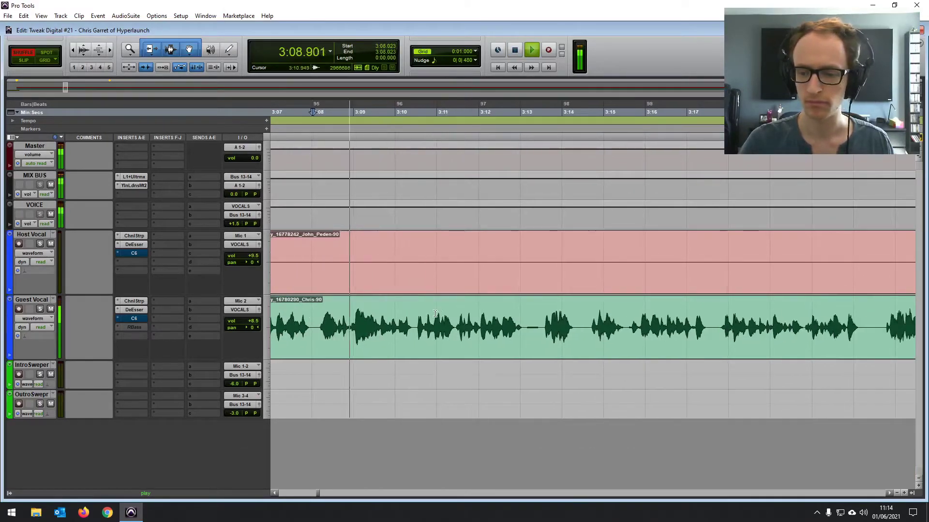
Step: Shorten the guest's pauses at about 3:21.2 by 0.4 seconds and at about 3:25.4 by 0.5 seconds on both tracks, crossfading each cut
{"action": "left_click_drag", "start_coordinate": [879, 308], "coordinate": [862, 291]}
{"action": "key", "text": "Delete"}
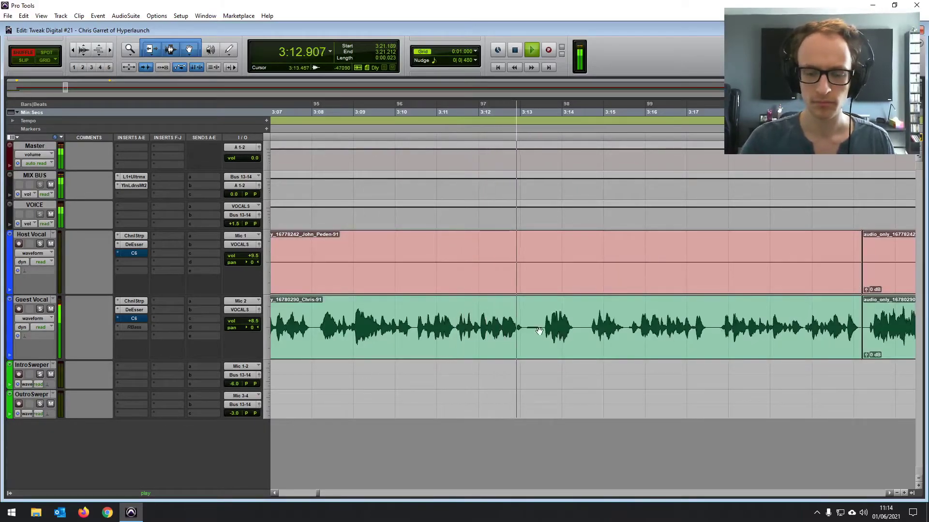
{"action": "scroll", "coordinate": [546, 318], "scroll_direction": "right", "scroll_amount": 3}
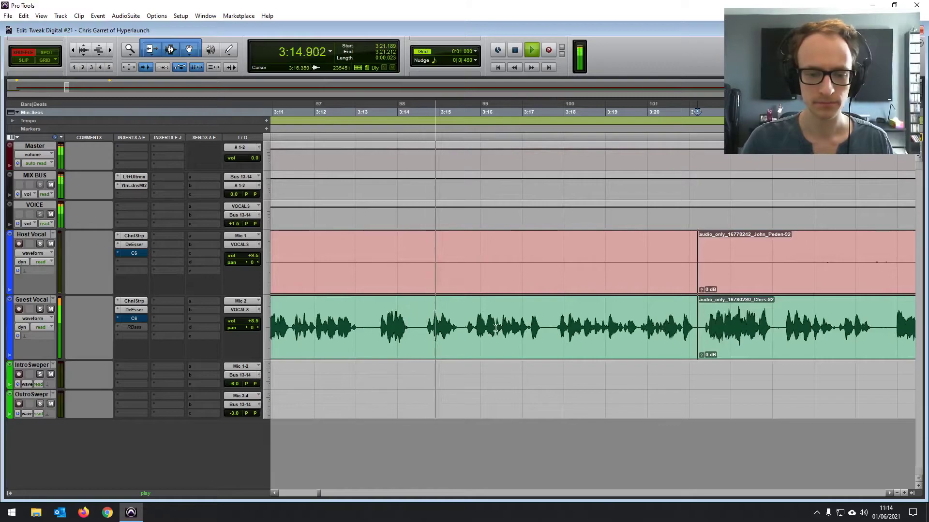
{"action": "left_click_drag", "start_coordinate": [893, 322], "coordinate": [872, 290]}
{"action": "key", "text": "Delete"}
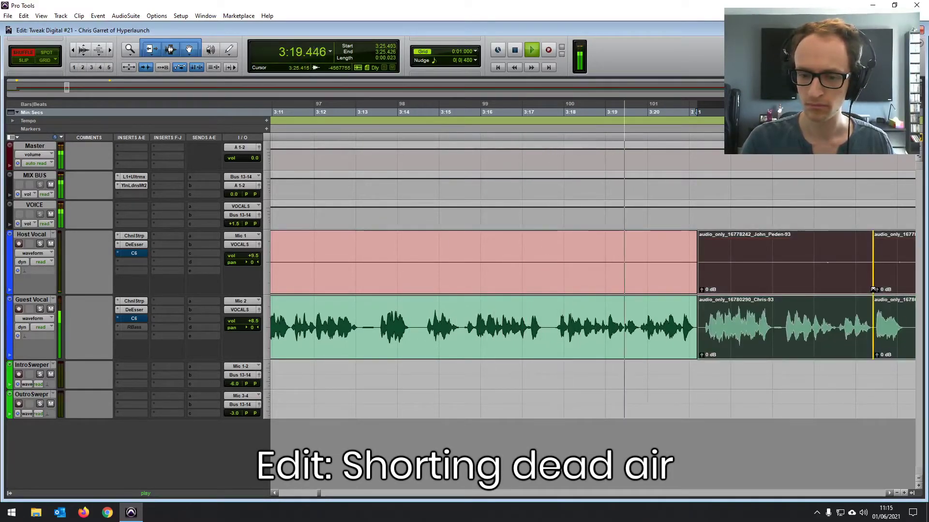
Step: Shorten the guest's pause at about 3:17.2 by about 0.5 seconds on both tracks, crossfade the cut and replay from about 3:16.1
{"action": "left_click", "coordinate": [485, 320]}
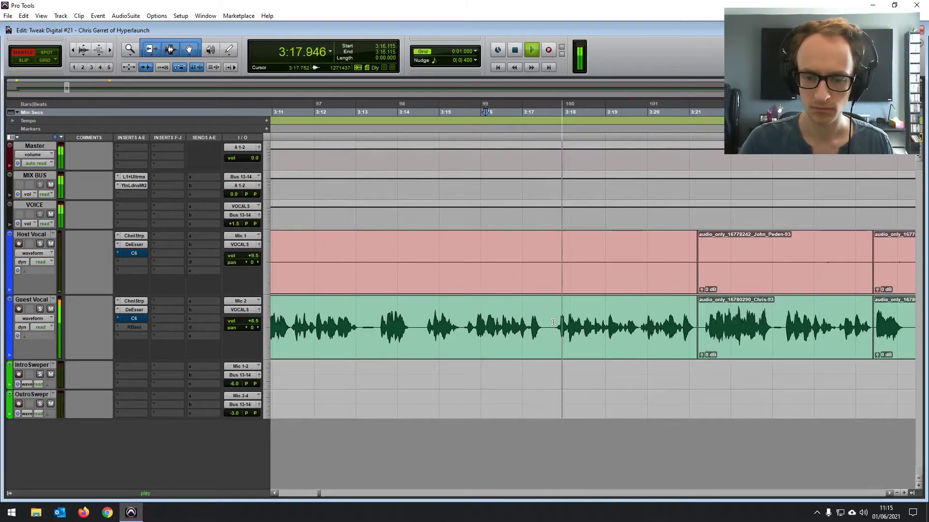
{"action": "left_click_drag", "start_coordinate": [553, 323], "coordinate": [531, 352]}
{"action": "key", "text": "Delete"}
{"action": "left_click", "coordinate": [467, 342]}
{"action": "key", "text": "space"}
{"action": "key", "text": "space"}
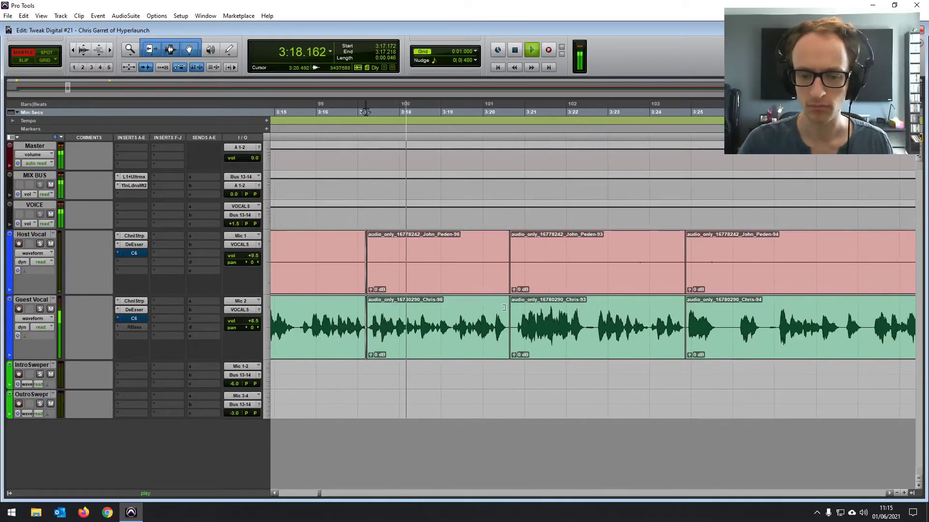
{"action": "left_click", "coordinate": [320, 255]}
{"action": "key", "text": "space"}
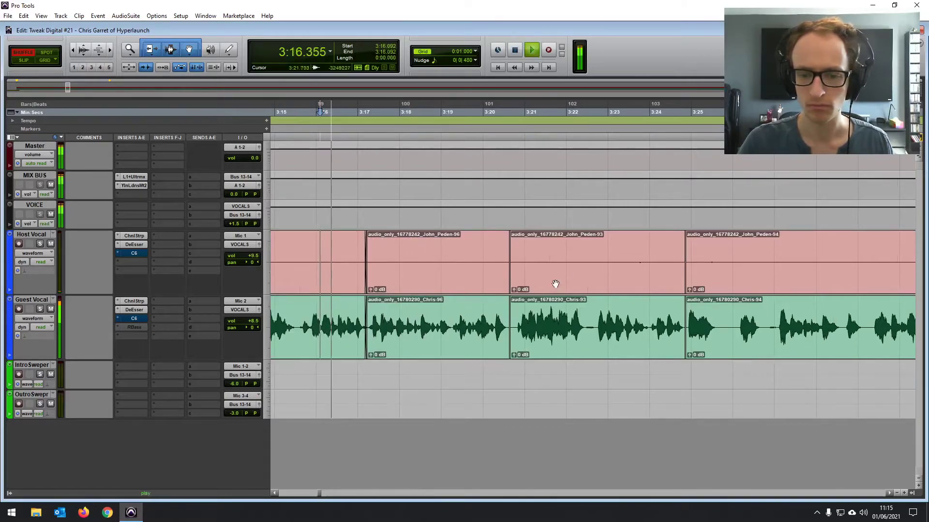
Step: Split both tracks at about 3:29.2 and mute the host's clips from about 3:20.6 up to that point with −∞ clip gain
{"action": "left_click_drag", "start_coordinate": [514, 290], "coordinate": [515, 334]}
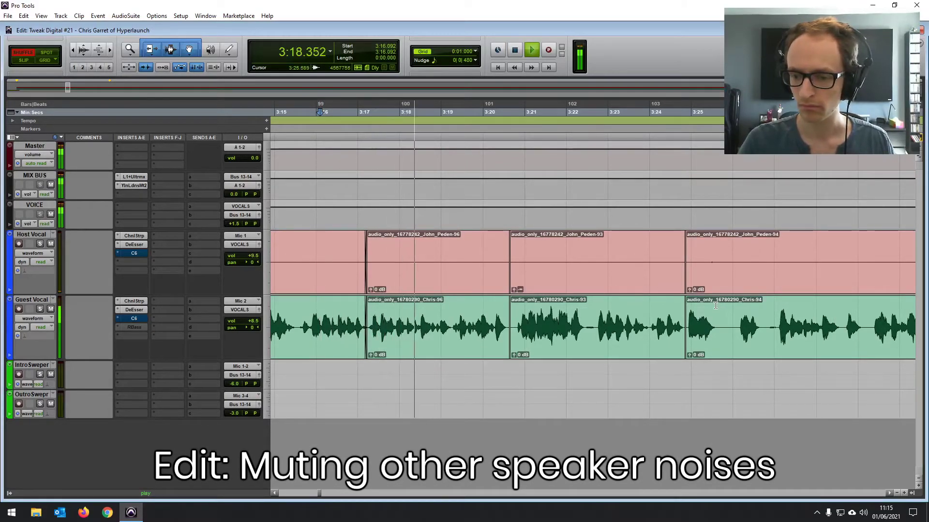
{"action": "scroll", "coordinate": [716, 305], "scroll_direction": "right", "scroll_amount": 1}
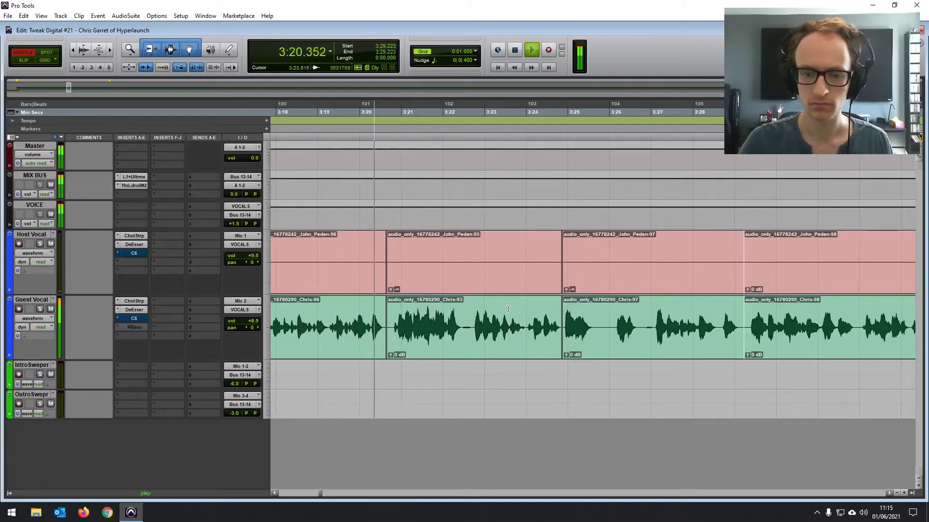
Step: Remove the guest's lip smack of about 0.2 seconds at about 3:20.7 on both vocal tracks and replay from about 3:19.8
{"action": "left_click_drag", "start_coordinate": [390, 318], "coordinate": [399, 318]}
{"action": "key", "text": "space"}
{"action": "left_click", "coordinate": [351, 313]}
{"action": "key", "text": "space"}
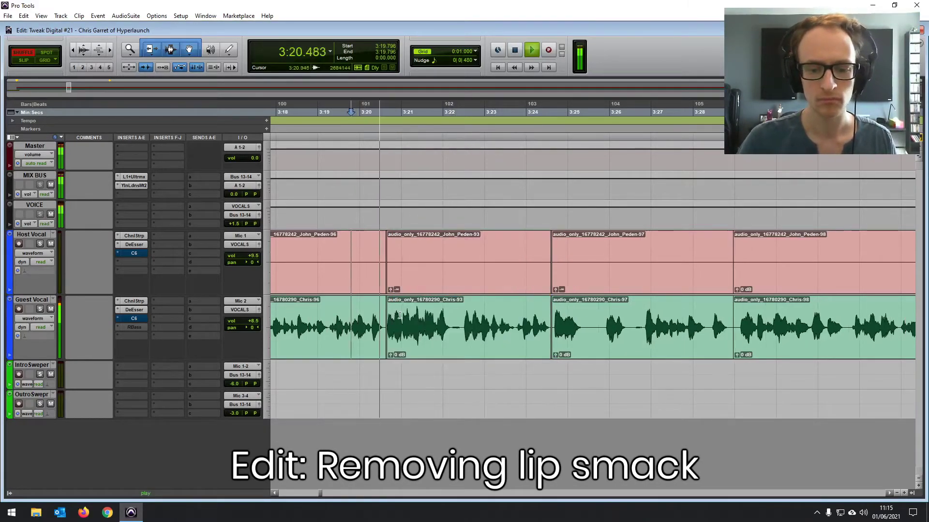
Step: Remove the guest's un-needed word from about 3:25.5 to 3:26.8 on both tracks, crossfade the cut and replay from about 3:23.7
{"action": "scroll", "coordinate": [430, 320], "scroll_direction": "right", "scroll_amount": 4}
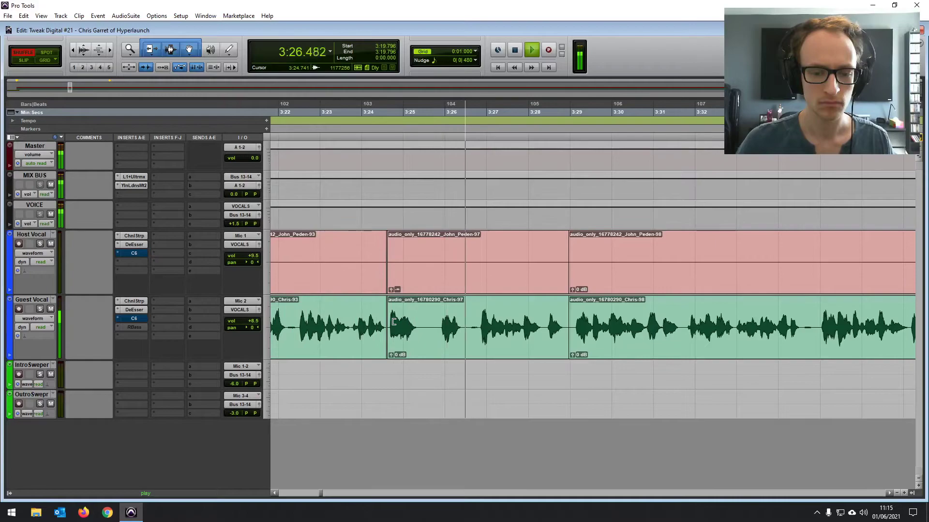
{"action": "left_click_drag", "start_coordinate": [423, 319], "coordinate": [479, 309]}
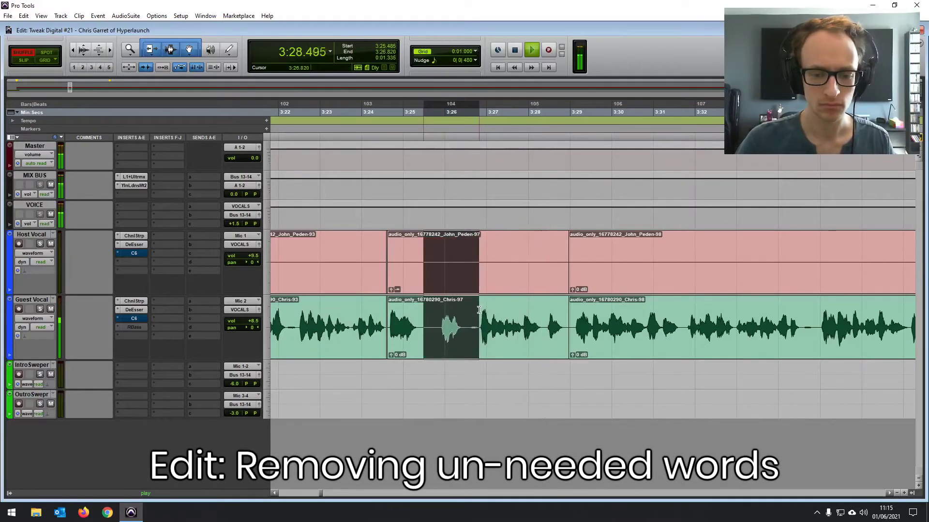
{"action": "key", "text": "Delete"}
{"action": "left_click_drag", "start_coordinate": [423, 289], "coordinate": [425, 289]}
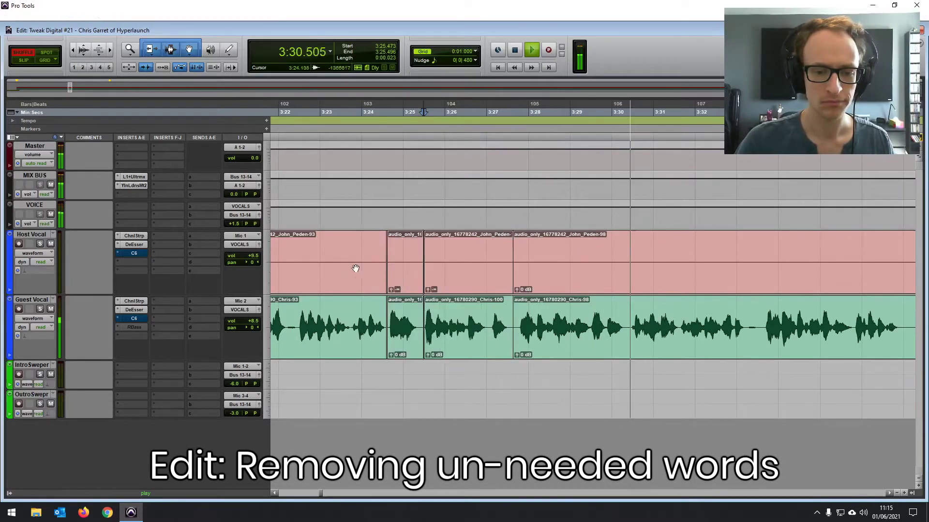
{"action": "left_click", "coordinate": [348, 264]}
{"action": "key", "text": "space"}
{"action": "key", "text": "space"}
Step: Crossfade the cut at about 3:27.6 and shorten the guest's pause at about 3:36.9 by about 0.5 seconds on both vocal tracks
{"action": "left_click_drag", "start_coordinate": [512, 352], "coordinate": [513, 352]}
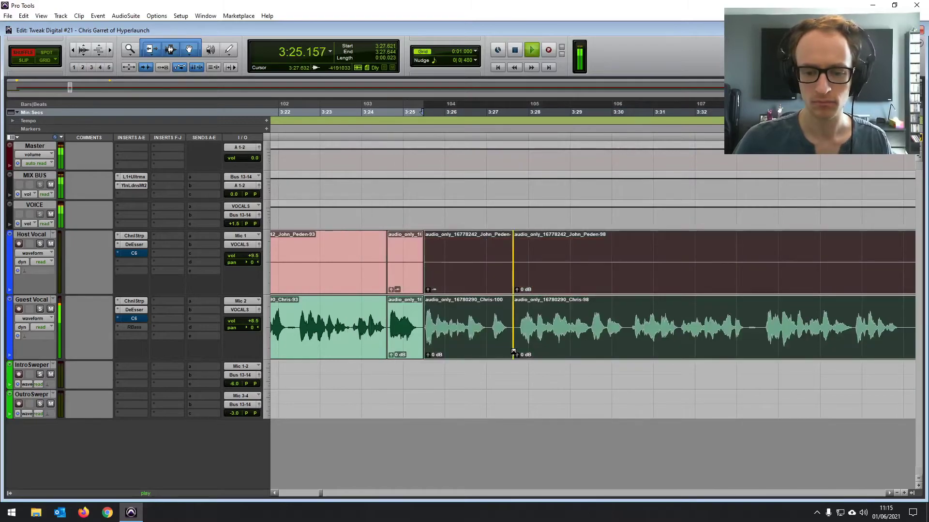
{"action": "scroll", "coordinate": [483, 343], "scroll_direction": "right", "scroll_amount": 3}
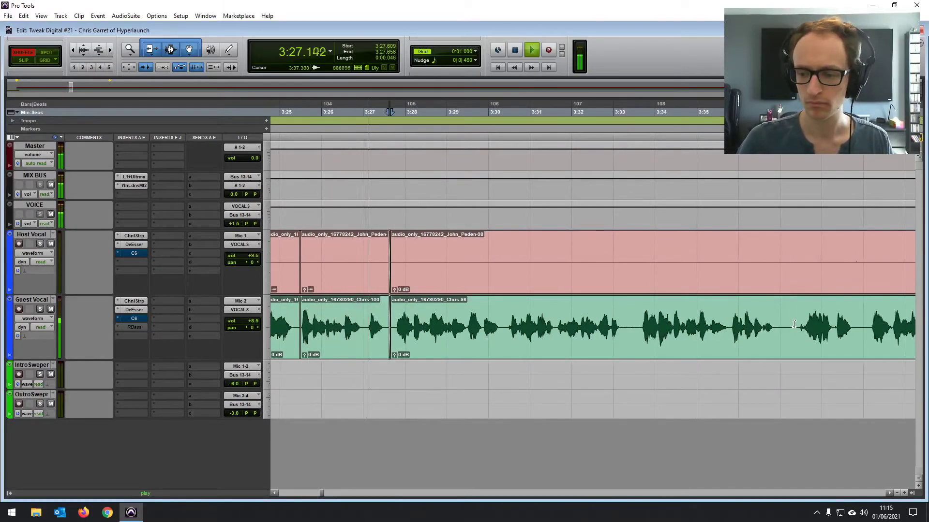
{"action": "left_click_drag", "start_coordinate": [795, 342], "coordinate": [775, 342]}
{"action": "key", "text": "Delete"}
Step: Split both tracks at about 3:41.5, mute the host's clip before the split with −∞ clip gain, and crossfade the split
{"action": "scroll", "coordinate": [706, 340], "scroll_direction": "right", "scroll_amount": 4}
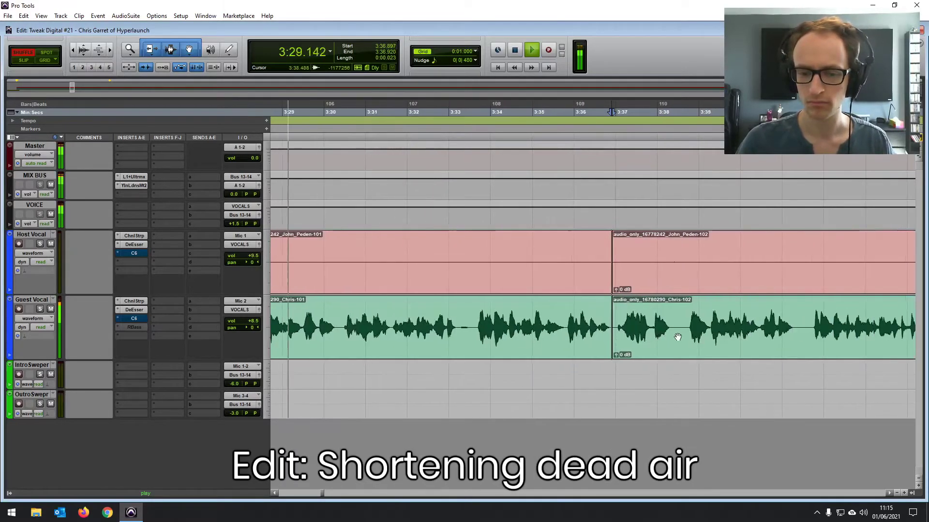
{"action": "left_click", "coordinate": [804, 321]}
{"action": "key", "text": "b"}
{"action": "left_click_drag", "start_coordinate": [617, 290], "coordinate": [618, 360]}
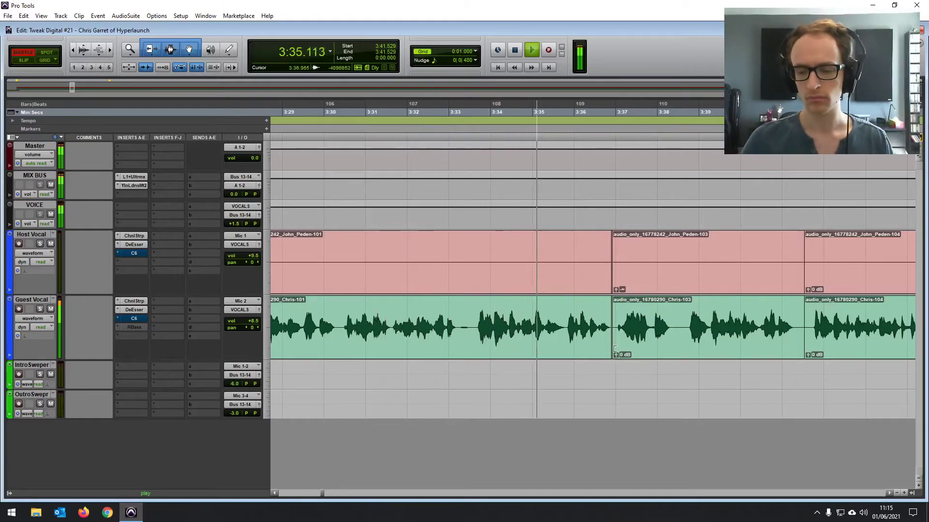
{"action": "scroll", "coordinate": [639, 285], "scroll_direction": "right", "scroll_amount": 4}
{"action": "left_click_drag", "start_coordinate": [639, 284], "coordinate": [640, 285]}
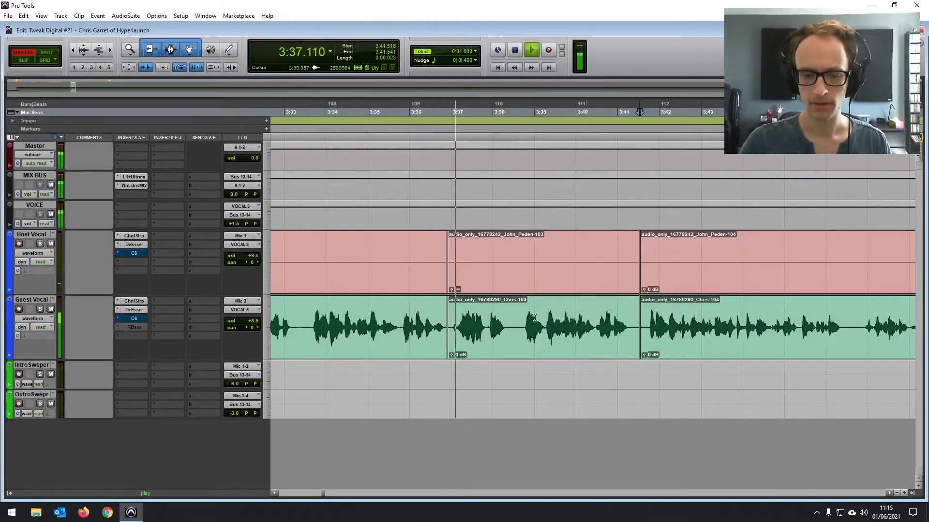
Step: Trim about 0.2 seconds at about 3:36.9 and shorten the guest's pause at about 3:48.8 by about 0.3 seconds on both vocal tracks
{"action": "left_click_drag", "start_coordinate": [454, 327], "coordinate": [457, 326]}
{"action": "left_click", "coordinate": [426, 318]}
{"action": "scroll", "coordinate": [471, 346], "scroll_direction": "right", "scroll_amount": 3}
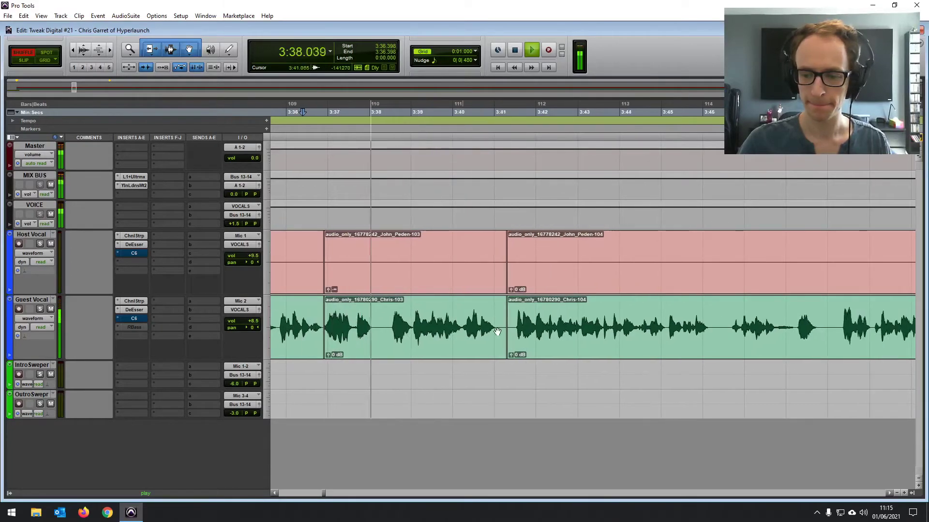
{"action": "left_click", "coordinate": [822, 324]}
{"action": "key", "text": "ctrl+e"}
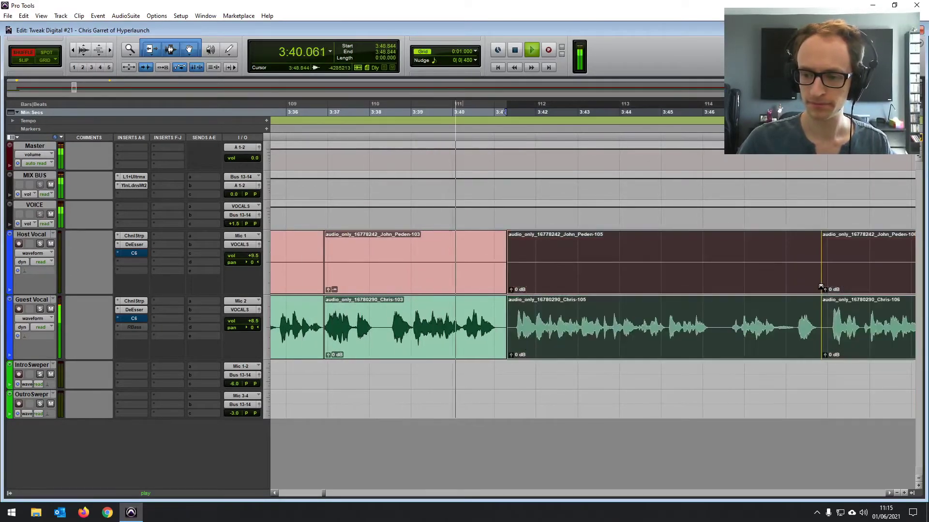
Step: Remove the guest's "umm" from about 3:38.3 to 3:39.0 on both tracks, crossfade the cut and replay from about 3:37.5
{"action": "left_click_drag", "start_coordinate": [381, 327], "coordinate": [413, 326]}
{"action": "key", "text": "Delete"}
{"action": "left_click_drag", "start_coordinate": [381, 289], "coordinate": [380, 288]}
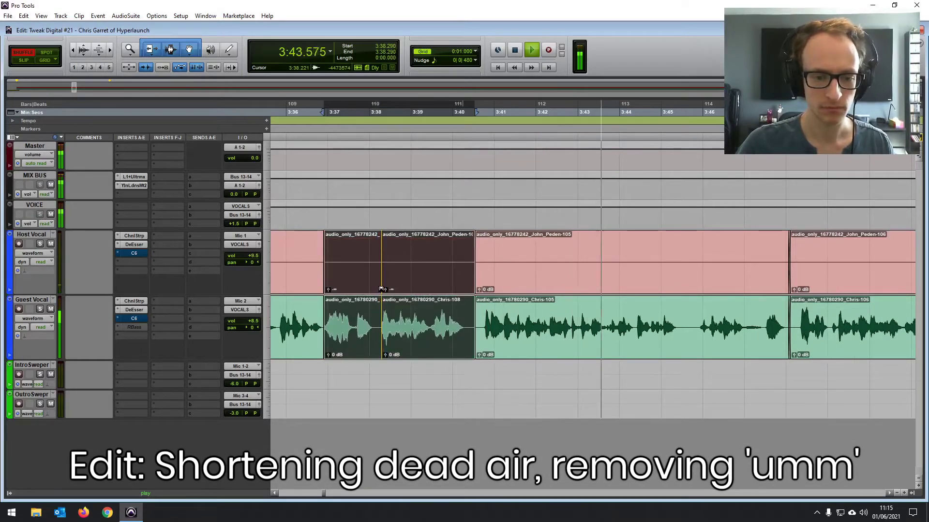
{"action": "left_click", "coordinate": [348, 318]}
{"action": "key", "text": "space"}
{"action": "key", "text": "space"}
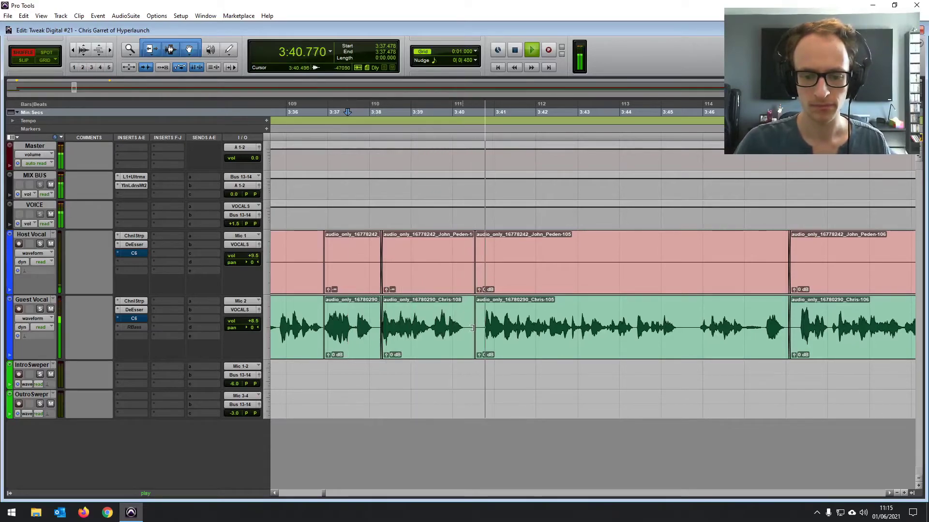
Step: Shorten the guest's pauses at about 3:40.5 and 3:55.0 by about 0.3 seconds each on both tracks and crossfade the cuts
{"action": "left_click_drag", "start_coordinate": [473, 328], "coordinate": [478, 325]}
{"action": "left_click", "coordinate": [520, 323]}
{"action": "scroll", "coordinate": [519, 321], "scroll_direction": "right", "scroll_amount": 7}
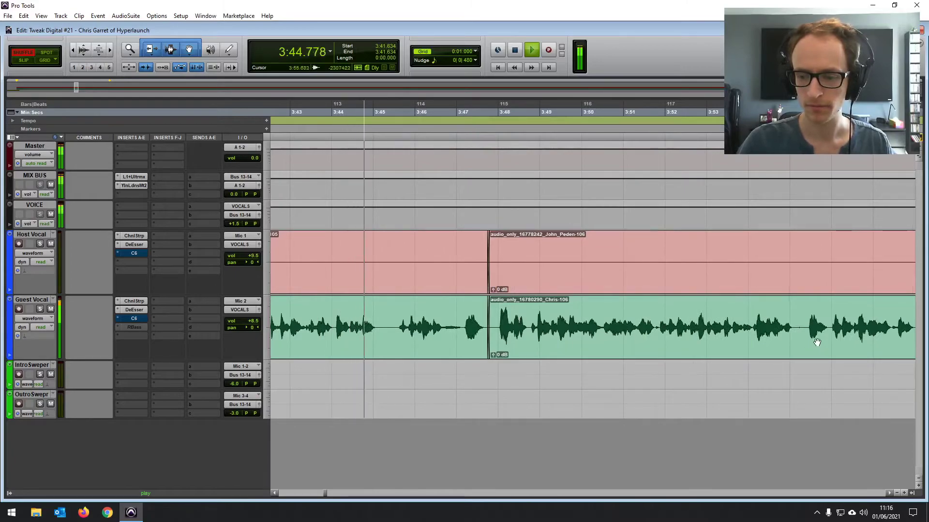
{"action": "left_click_drag", "start_coordinate": [805, 325], "coordinate": [791, 350]}
{"action": "key", "text": "Delete"}
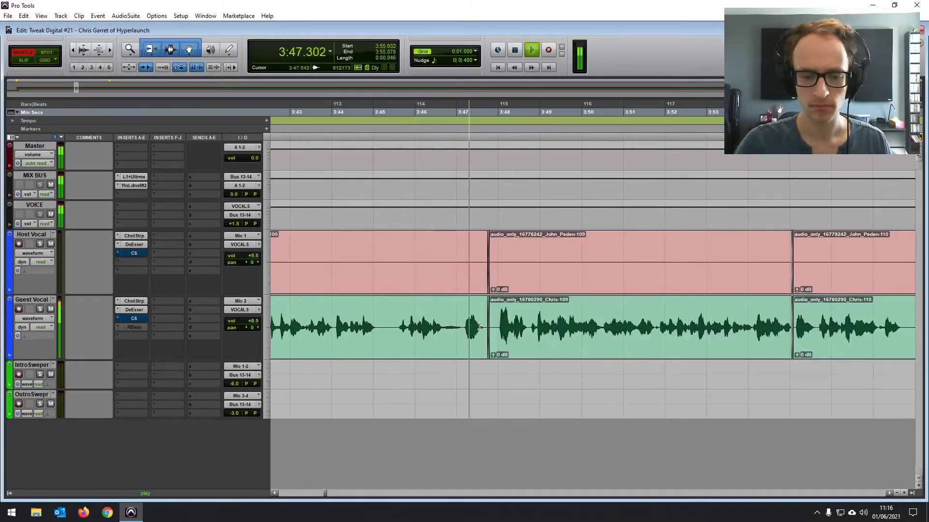
Step: Remove about 1 second of the guest's speech ending at about 3:47.7 on both tracks and replay from about 3:45.3
{"action": "left_click_drag", "start_coordinate": [486, 328], "coordinate": [443, 335]}
{"action": "left_click", "coordinate": [384, 313]}
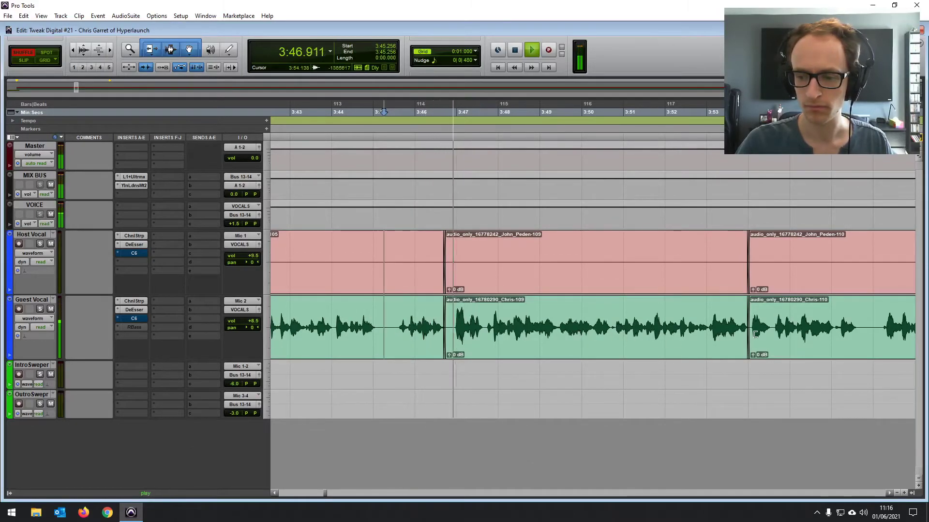
Step: Shorten the guest's pause at about 3:56.7 by about 0.5 seconds on both tracks and crossfade the cut
{"action": "left_click_drag", "start_coordinate": [878, 323], "coordinate": [859, 350]}
{"action": "key", "text": "Delete"}
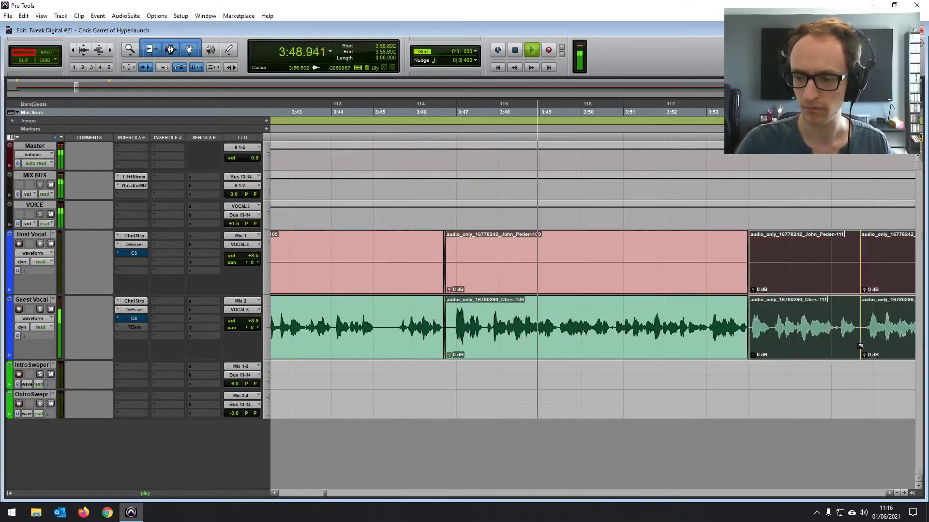
{"action": "scroll", "coordinate": [751, 328], "scroll_direction": "right", "scroll_amount": 4}
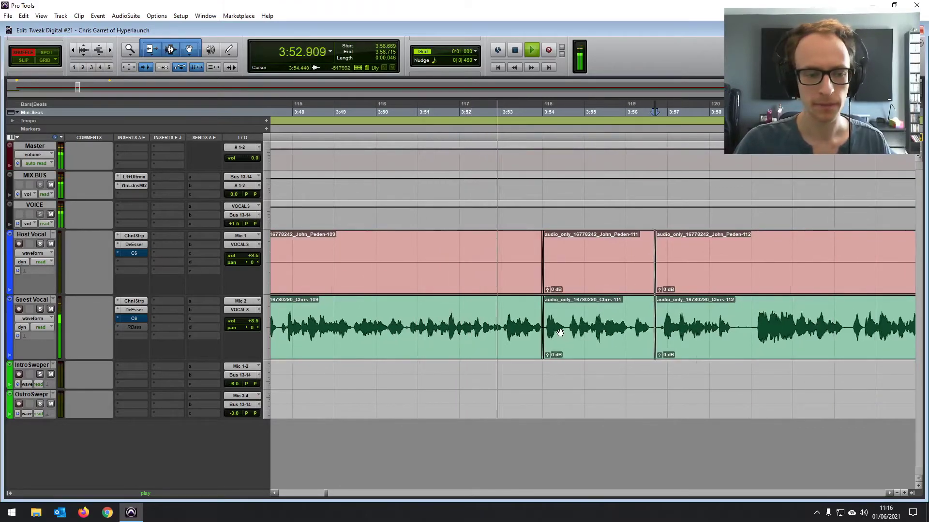
{"action": "scroll", "coordinate": [548, 328], "scroll_direction": "right", "scroll_amount": 3}
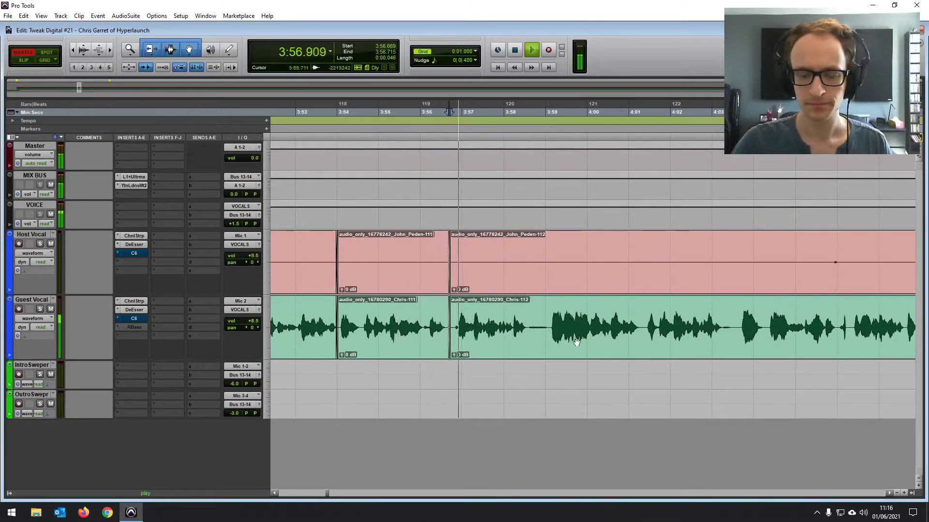
Step: Remove the guest's lip smack of about 0.2 seconds at about 3:56.8 on both tracks and replay from about 3:56.1
{"action": "left_click_drag", "start_coordinate": [455, 329], "coordinate": [458, 329]}
{"action": "left_click", "coordinate": [425, 318]}
{"action": "key", "text": "space"}
{"action": "key", "text": "space"}
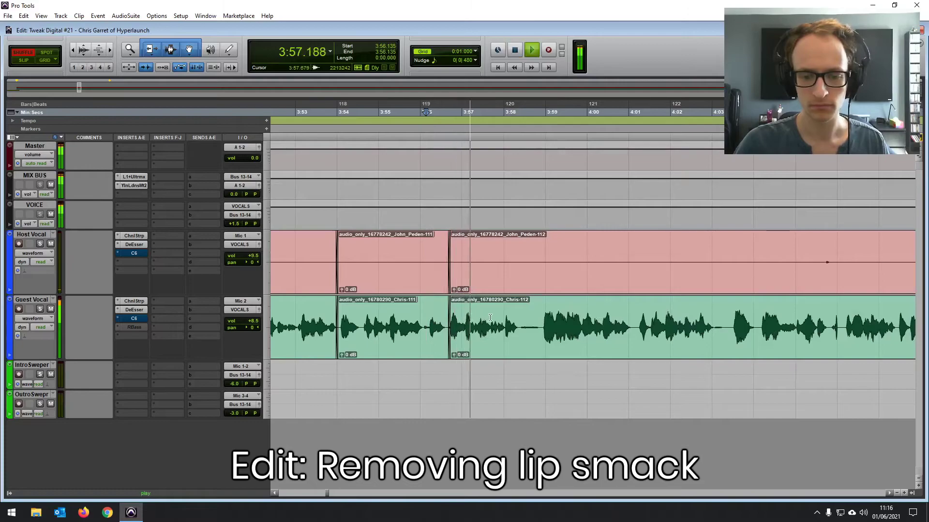
Step: Split both vocal tracks at about 4:06.1 and mute the host's clip before the split with −∞ clip gain
{"action": "scroll", "coordinate": [490, 318], "scroll_direction": "right", "scroll_amount": 2}
{"action": "left_click", "coordinate": [719, 325]}
{"action": "key", "text": "b"}
{"action": "left_click_drag", "start_coordinate": [331, 290], "coordinate": [331, 338]}
{"action": "left_click", "coordinate": [467, 313]}
{"action": "scroll", "coordinate": [468, 312], "scroll_direction": "right", "scroll_amount": 2}
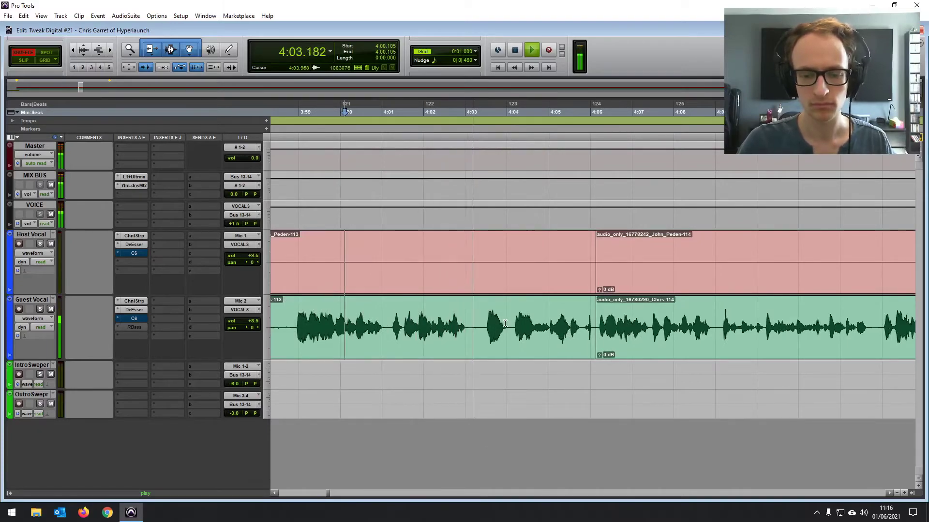
Step: Remove the guest's "umm" from about 4:03.3 to 4:04.1 and the short noise at about 4:05.0 on both tracks, crossfading the cuts
{"action": "left_click_drag", "start_coordinate": [511, 242], "coordinate": [477, 339]}
{"action": "key", "text": "Delete"}
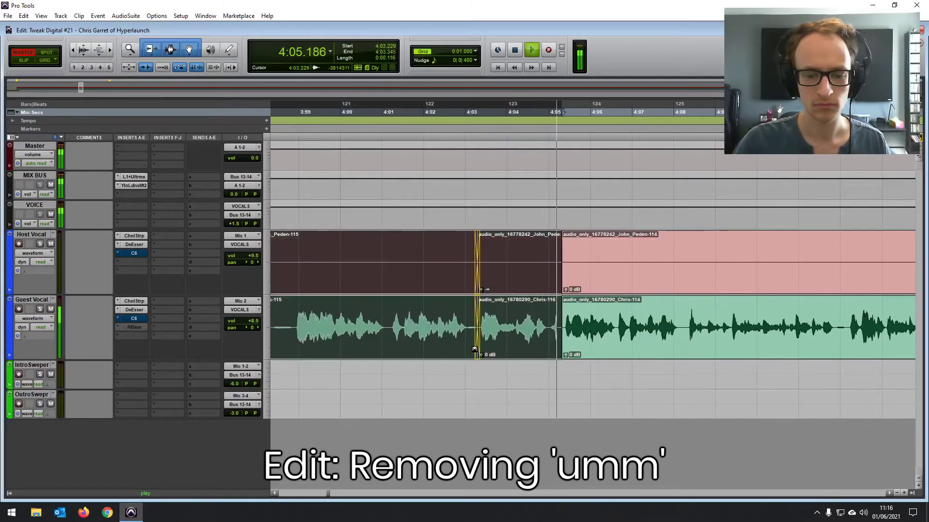
{"action": "left_click", "coordinate": [515, 333]}
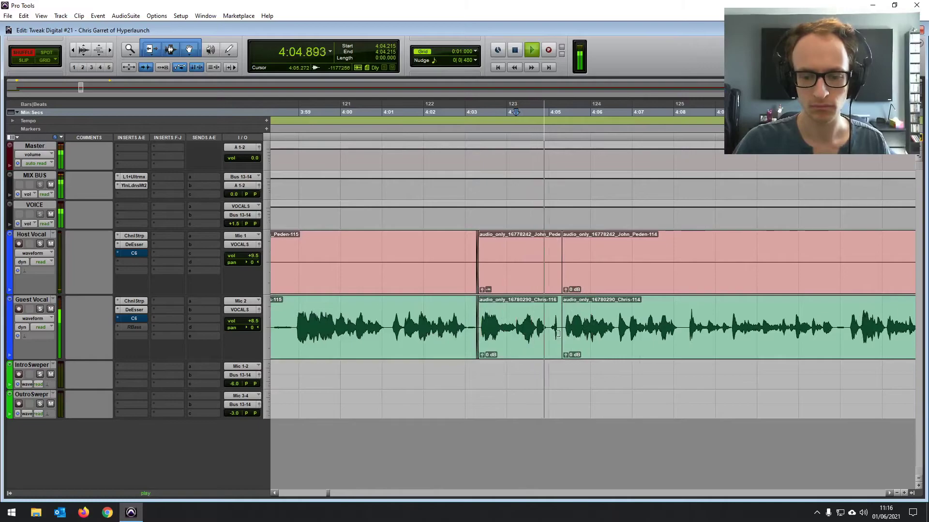
{"action": "mouse_move", "coordinate": [558, 334]}
{"action": "left_mouse_down"}
{"action": "mouse_move", "coordinate": [547, 335]}
{"action": "mouse_move", "coordinate": [548, 349]}
{"action": "left_mouse_up"}
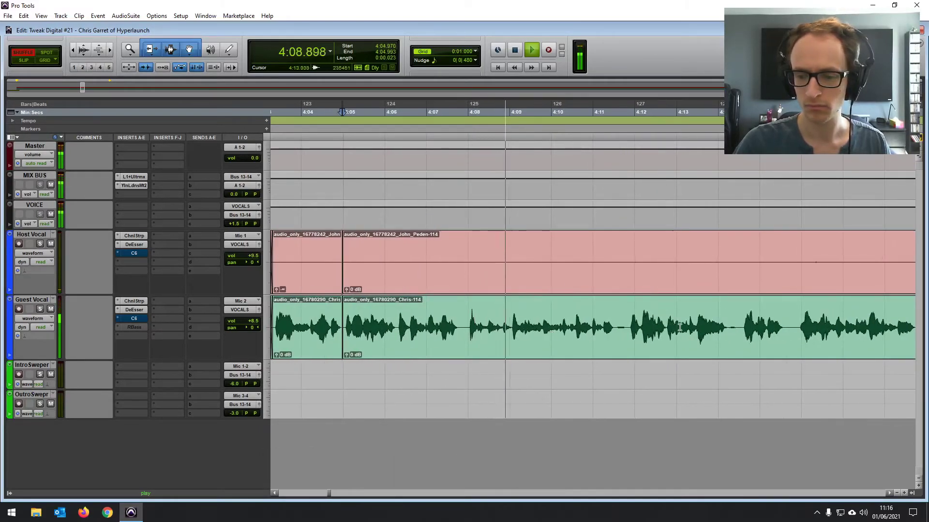
Step: Split both tracks at about 4:15.7 and 4:19.1 and mute the host's clip between the splits with −∞ clip gain
{"action": "left_click", "coordinate": [707, 319]}
{"action": "key", "text": "b"}
{"action": "left_click", "coordinate": [847, 321]}
{"action": "key", "text": "b"}
{"action": "left_click_drag", "start_coordinate": [712, 290], "coordinate": [714, 327]}
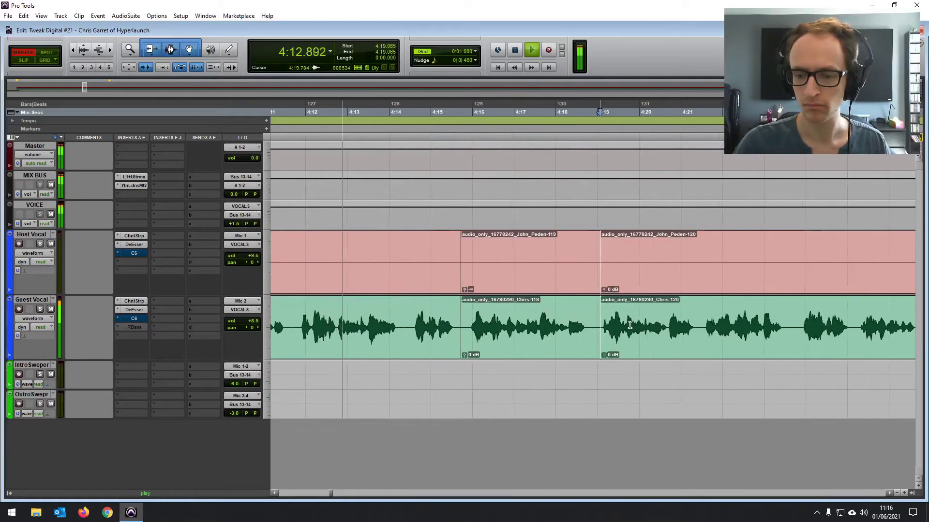
Step: Shorten the guest's pause at about 4:23.5 by about 0.3 seconds on both tracks and crossfade the cut
{"action": "left_click_drag", "start_coordinate": [795, 320], "coordinate": [783, 320]}
{"action": "key", "text": "Delete"}
{"action": "left_click_drag", "start_coordinate": [783, 352], "coordinate": [785, 355]}
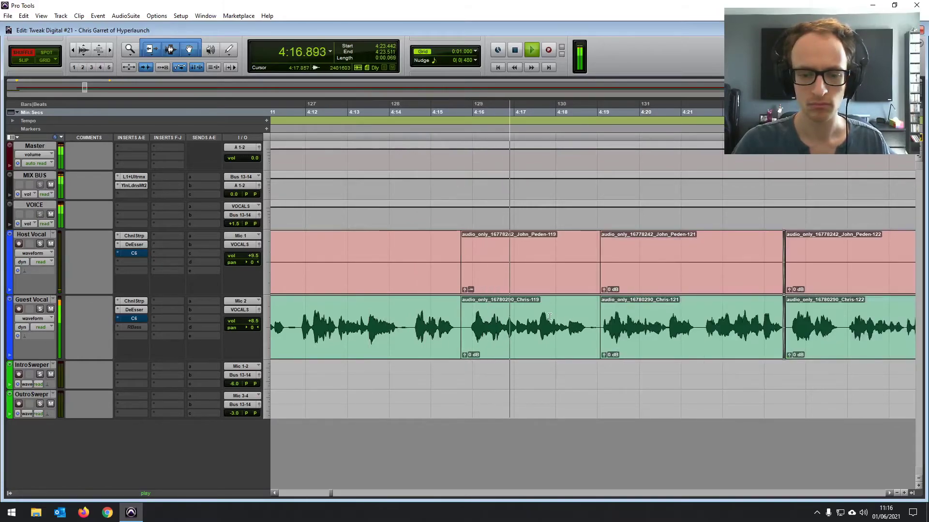
{"action": "left_click", "coordinate": [549, 317]}
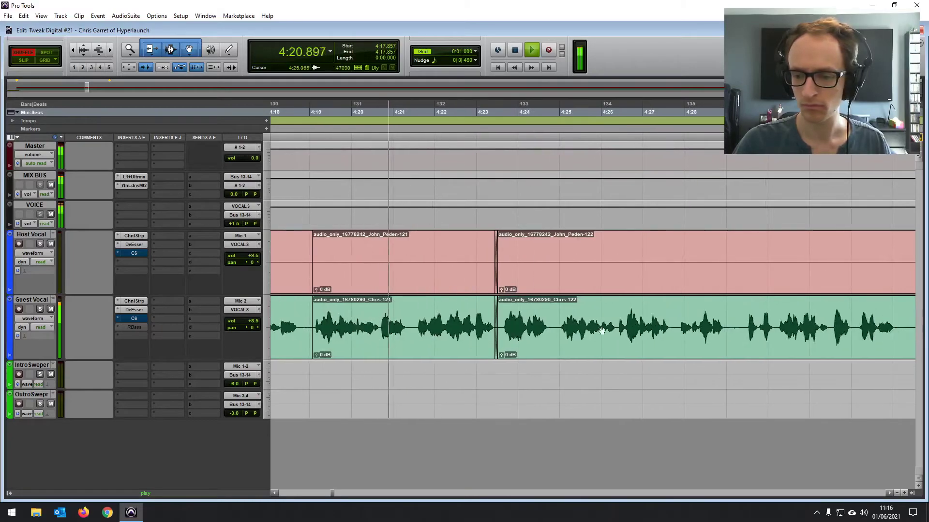
Step: Shorten the guest's pauses at about 4:33.0, 4:36.5 and 4:39.6 by about 0.3, 0.4 and 0.4 seconds on both tracks and crossfade them
{"action": "left_click_drag", "start_coordinate": [785, 324], "coordinate": [772, 354]}
{"action": "key", "text": "Delete"}
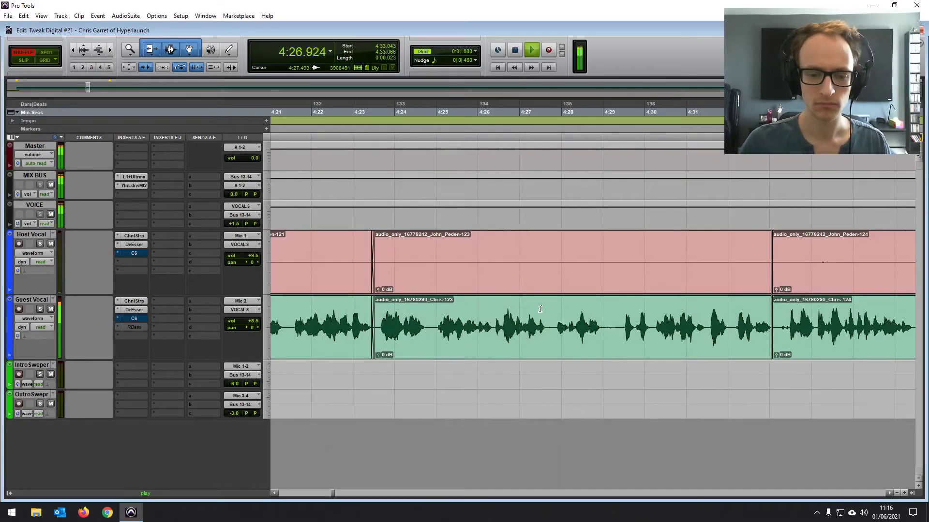
{"action": "scroll", "coordinate": [535, 308], "scroll_direction": "right", "scroll_amount": 3}
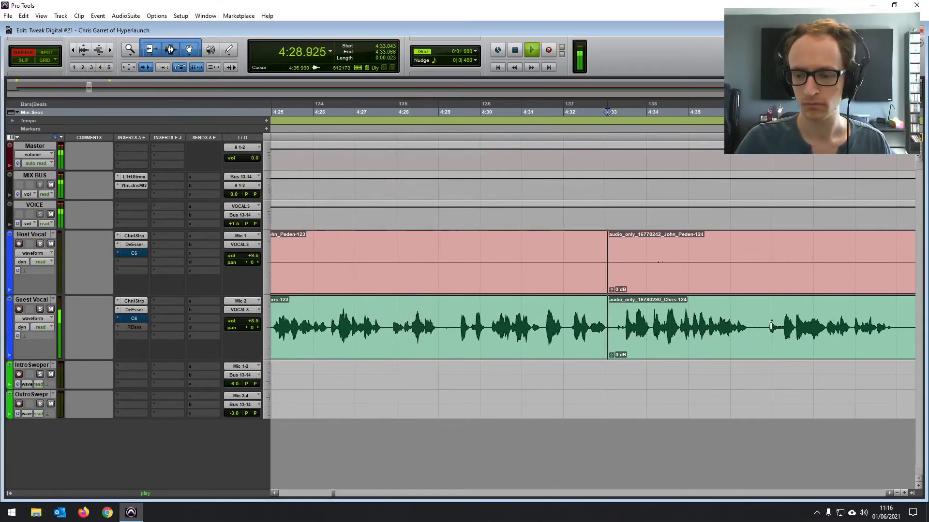
{"action": "left_click_drag", "start_coordinate": [764, 325], "coordinate": [749, 354]}
{"action": "key", "text": "Delete"}
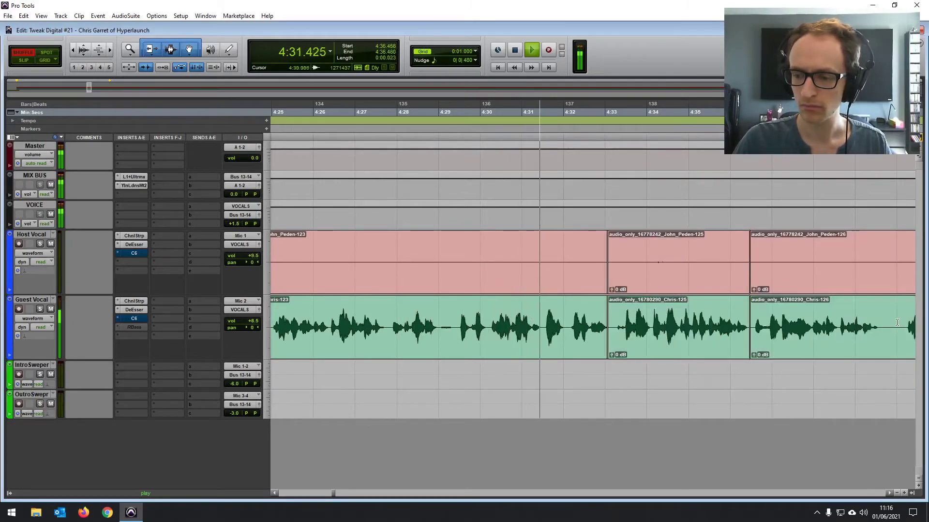
{"action": "left_click_drag", "start_coordinate": [897, 322], "coordinate": [880, 325]}
{"action": "key", "text": "Delete"}
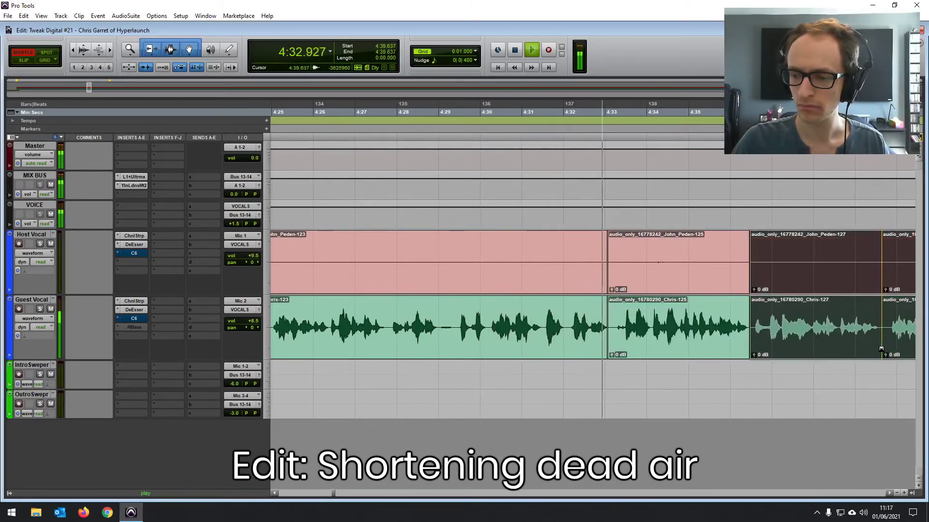
Step: Remove the guest's lip smack of about 0.4 seconds at about 4:33.1 on both tracks and replay from about 4:32.3
{"action": "left_click_drag", "start_coordinate": [613, 334], "coordinate": [625, 335]}
{"action": "key", "text": "space"}
{"action": "left_click", "coordinate": [576, 310]}
{"action": "key", "text": "space"}
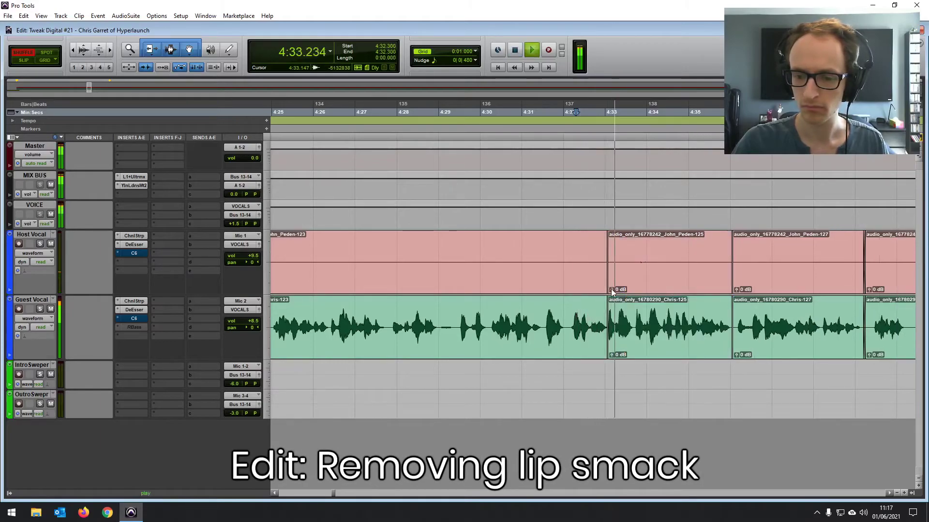
Step: Mute the host's clip at about 4:33.1 with −∞ clip gain, cut about 0.6 seconds more there on both tracks and replay from about 4:32.2
{"action": "left_click_drag", "start_coordinate": [612, 290], "coordinate": [634, 322]}
{"action": "key", "text": "Delete"}
{"action": "left_click", "coordinate": [572, 320]}
{"action": "key", "text": "space"}
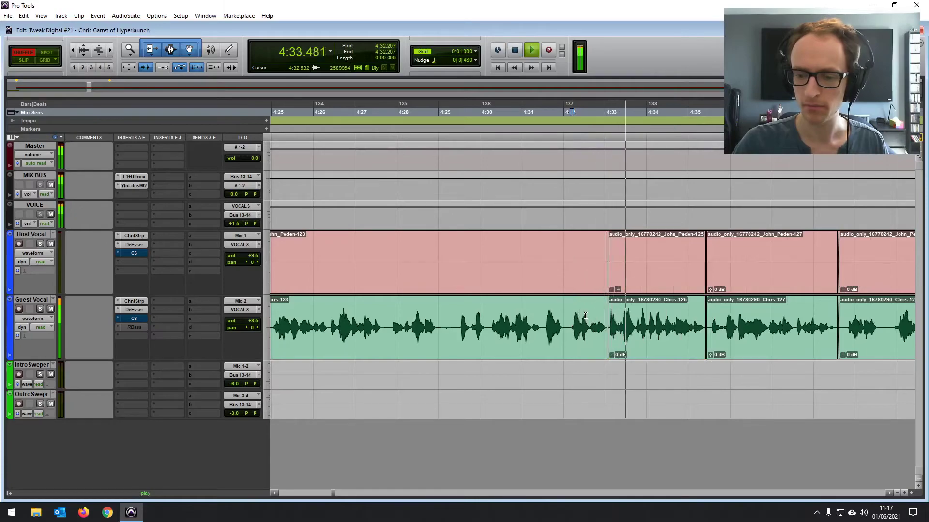
Step: Mute the host's clip starting at about 4:38.6 with −∞ clip gain and cut about 0.2 seconds of the guest's pause at about 4:39.6
{"action": "scroll", "coordinate": [586, 316], "scroll_direction": "right", "scroll_amount": 7}
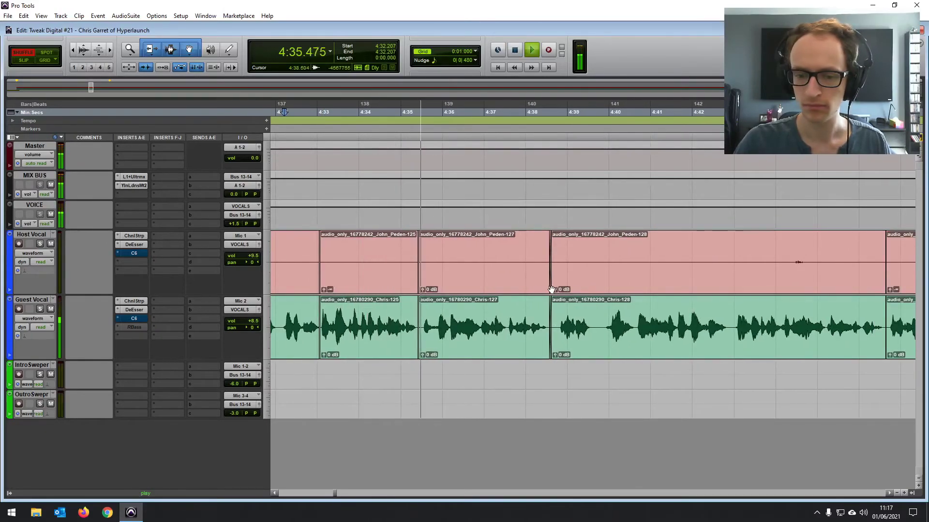
{"action": "left_click", "coordinate": [578, 325]}
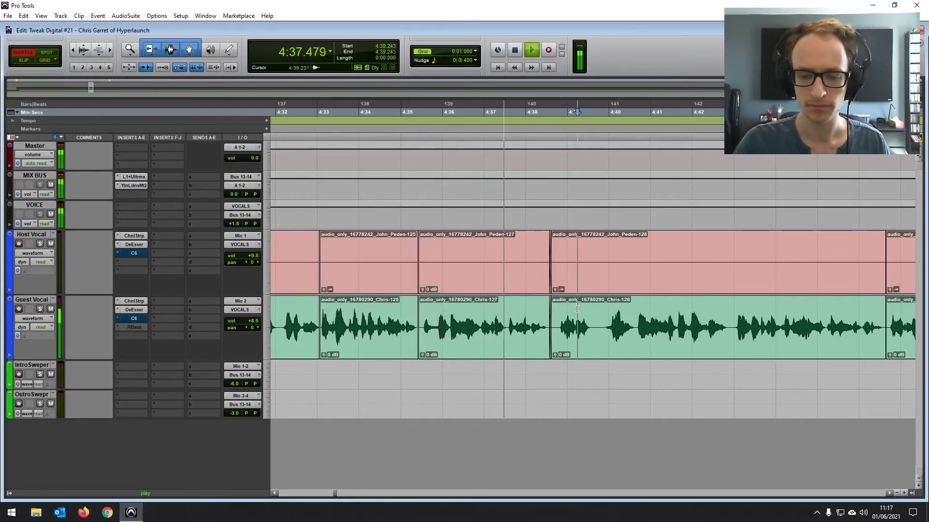
{"action": "scroll", "coordinate": [576, 325], "scroll_direction": "right", "scroll_amount": 4}
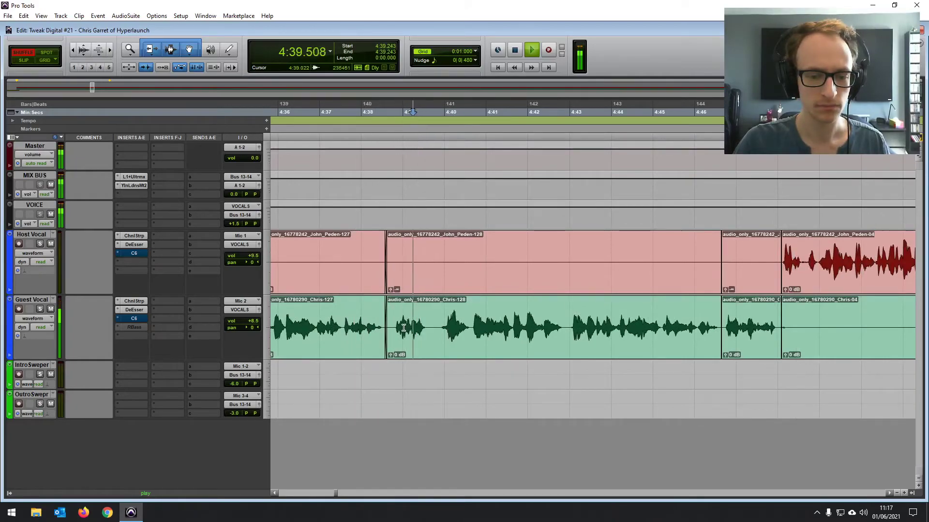
{"action": "scroll", "coordinate": [403, 328], "scroll_direction": "right", "scroll_amount": 1}
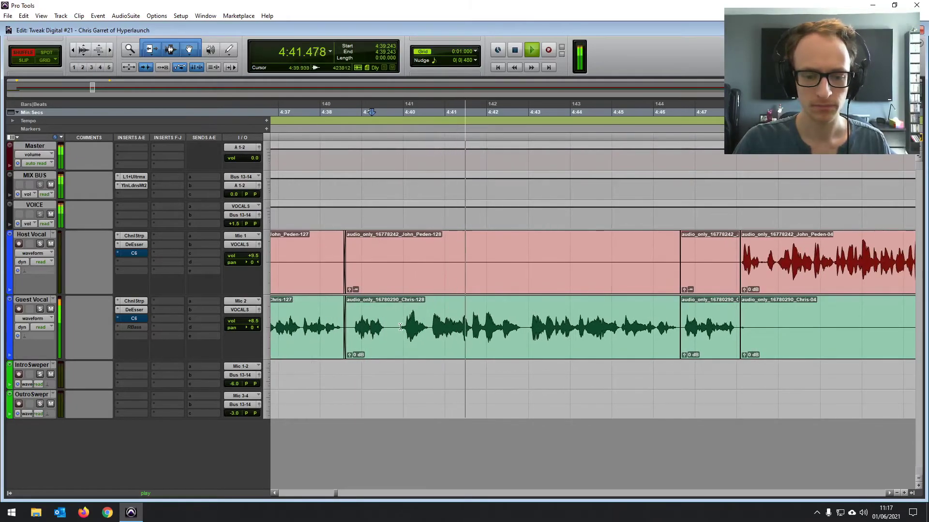
{"action": "left_click_drag", "start_coordinate": [395, 338], "coordinate": [387, 339]}
{"action": "key", "text": "Delete"}
Step: Shorten the gap after the host's question at about 4:54.7 by about 0.5 seconds and mute the guest's clip under the question with −∞ clip gain
{"action": "left_click", "coordinate": [451, 317]}
{"action": "scroll", "coordinate": [452, 316], "scroll_direction": "right", "scroll_amount": 5}
{"action": "left_click_drag", "start_coordinate": [834, 317], "coordinate": [811, 287]}
{"action": "key", "text": "Delete"}
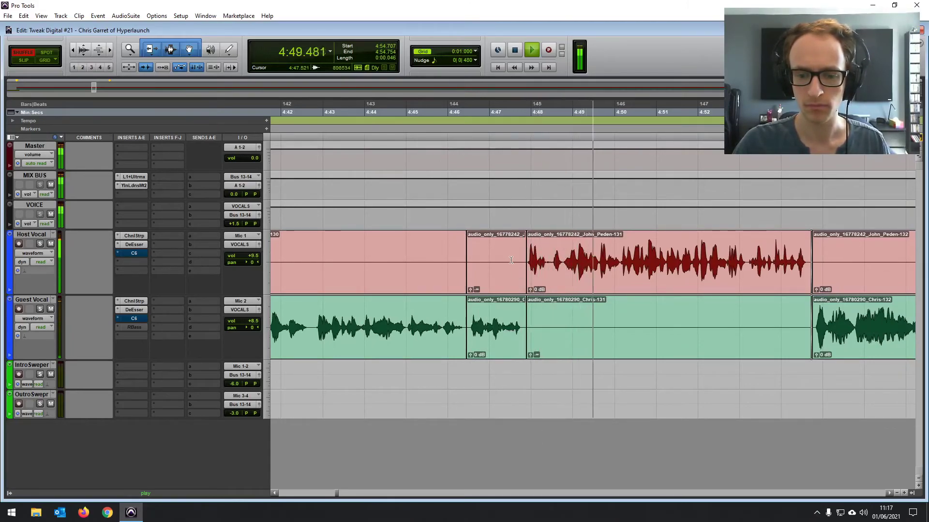
{"action": "scroll", "coordinate": [513, 266], "scroll_direction": "right", "scroll_amount": 4}
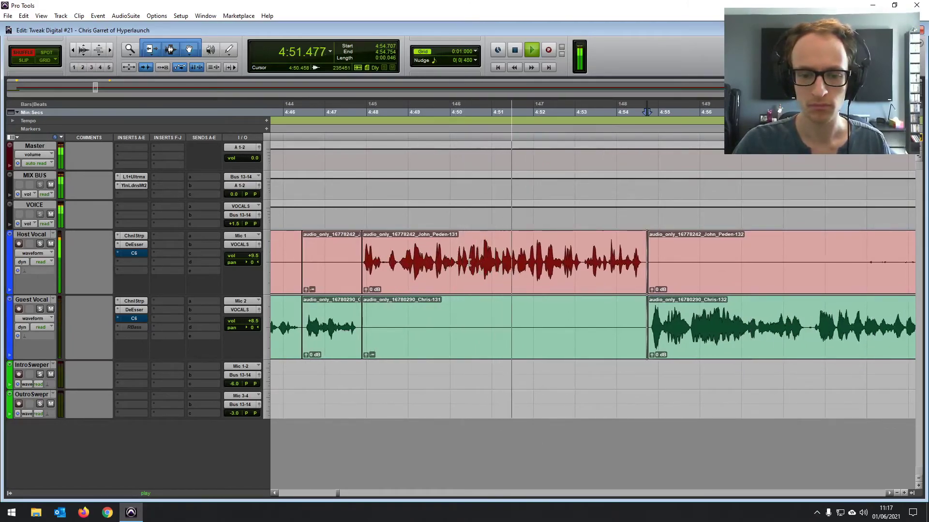
{"action": "scroll", "coordinate": [469, 264], "scroll_direction": "right", "scroll_amount": 2}
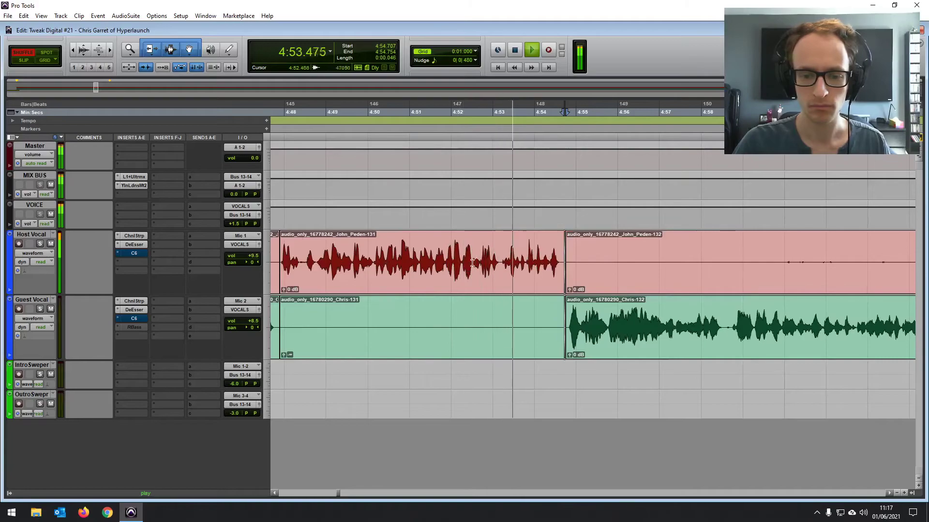
{"action": "scroll", "coordinate": [493, 260], "scroll_direction": "right", "scroll_amount": 6}
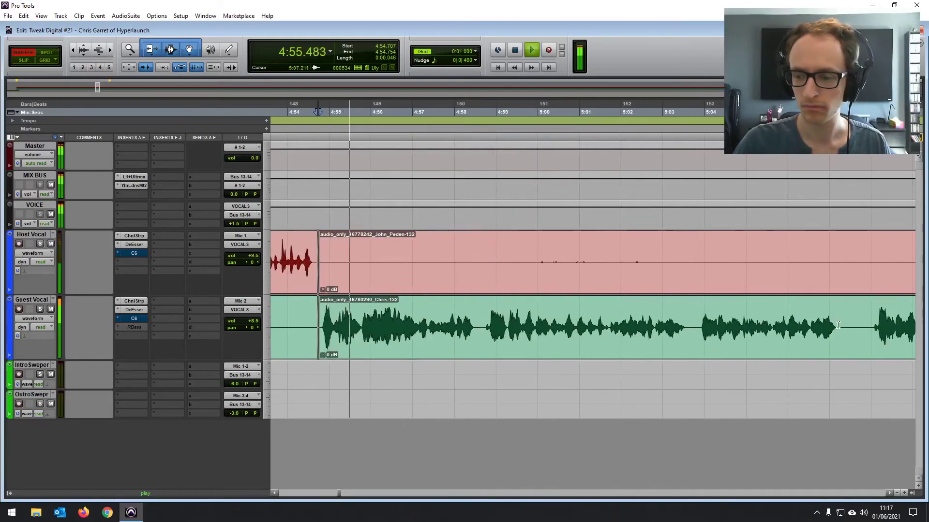
Step: Shorten the guest's pause at about 5:07.2 by about 0.5 seconds on both tracks and mute the host's preceding clip with −∞ clip gain
{"action": "left_click_drag", "start_coordinate": [859, 322], "coordinate": [836, 344]}
{"action": "key", "text": "Delete"}
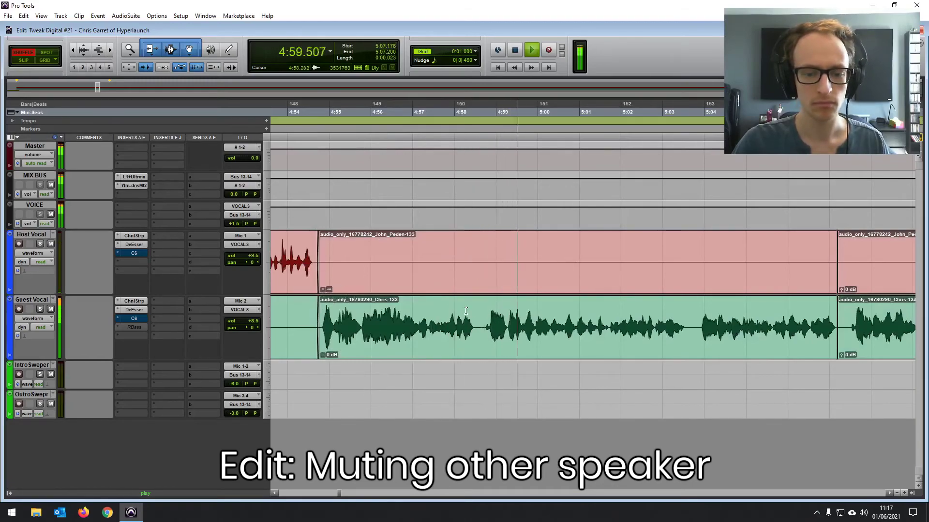
{"action": "left_click", "coordinate": [472, 316]}
{"action": "scroll", "coordinate": [472, 316], "scroll_direction": "right", "scroll_amount": 4}
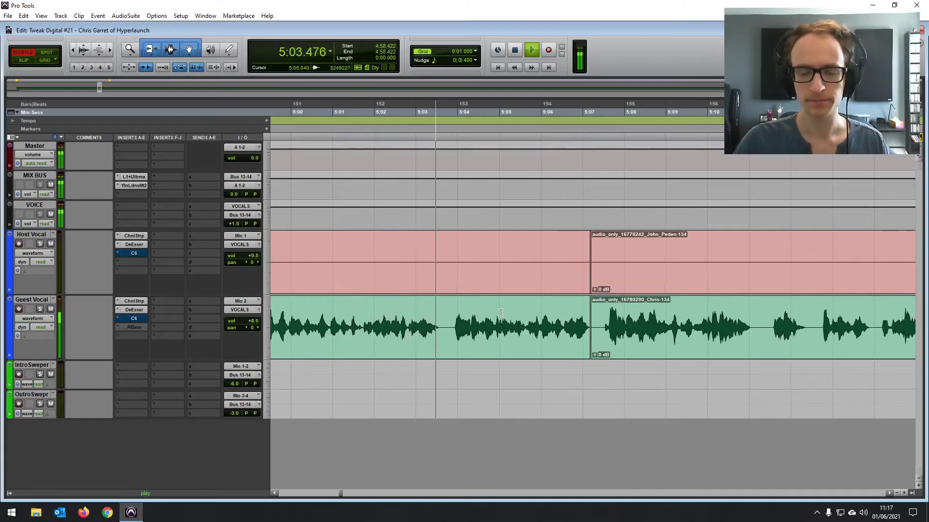
Step: Zoom out the timeline for an overview of the edited section around the five-minute point
{"action": "key", "text": "r"}
{"action": "key", "text": "r"}
{"action": "key", "text": "r"}
{"action": "key", "text": "r"}
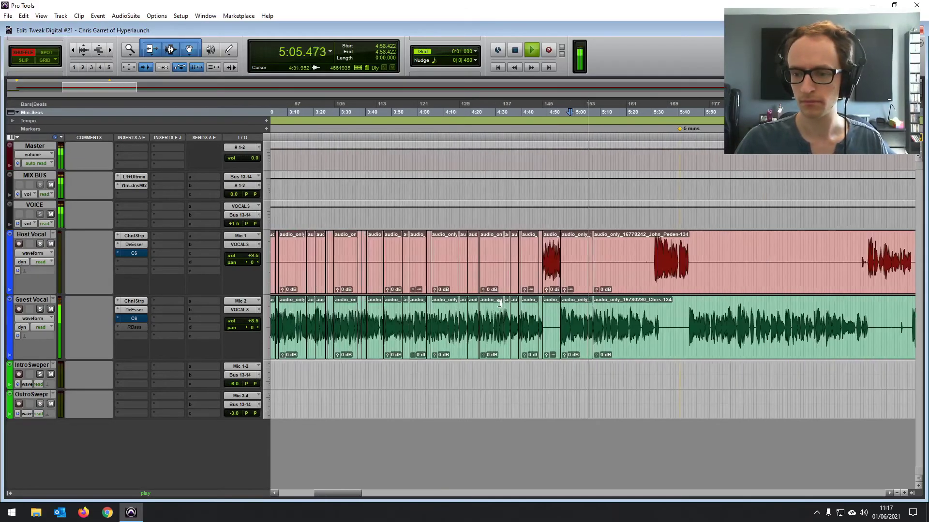
Step: Split both vocal tracks at about 5:30.6, before the host speaks, and mute the host's preceding clip with −∞ clip gain
{"action": "key", "text": "ctrl+]"}
{"action": "key", "text": "ctrl+]"}
{"action": "key", "text": "ctrl+]"}
{"action": "key", "text": "ctrl+]"}
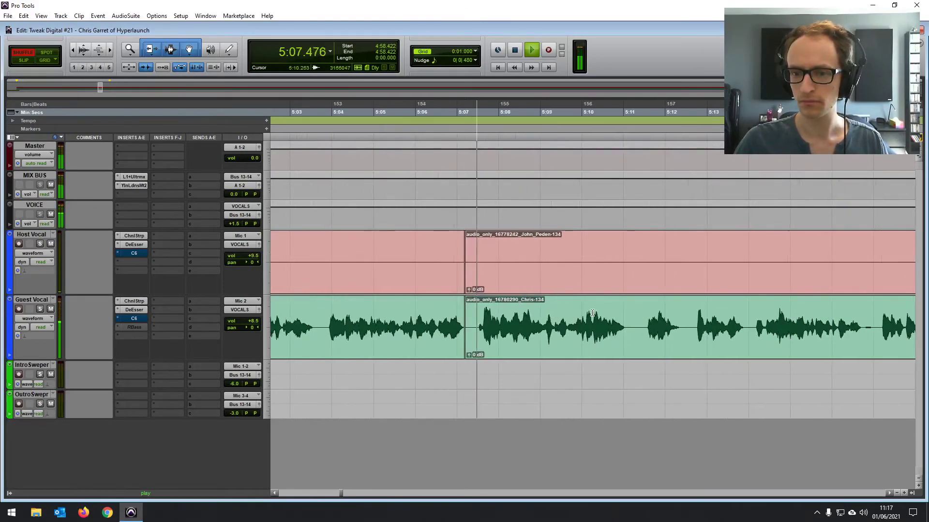
{"action": "key", "text": "ctrl+["}
{"action": "left_click", "coordinate": [811, 315]}
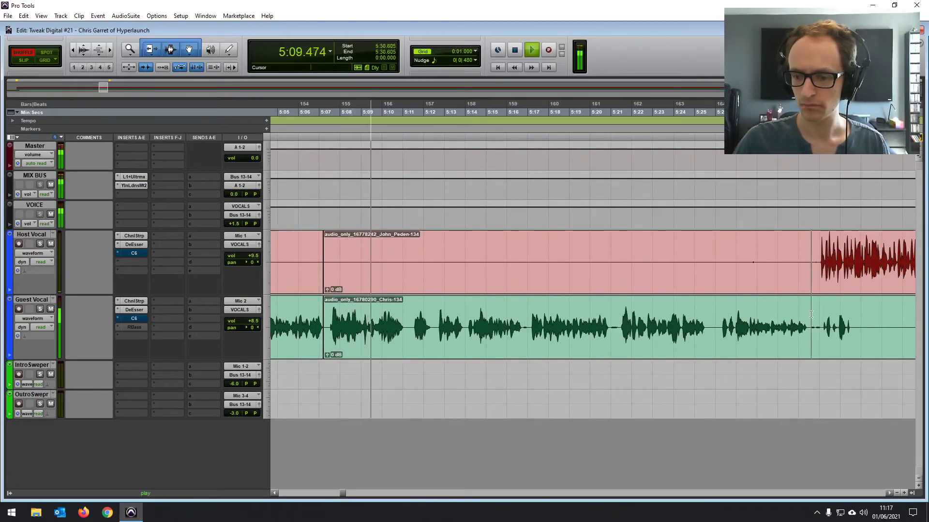
{"action": "key", "text": "b"}
{"action": "left_click_drag", "start_coordinate": [327, 290], "coordinate": [323, 374]}
Step: Cut about 0.35 seconds from the guest's pause at about 5:11.1 and about 0.5 seconds from the pause at about 5:25.2 on both tracks
{"action": "left_click_drag", "start_coordinate": [411, 261], "coordinate": [405, 348]}
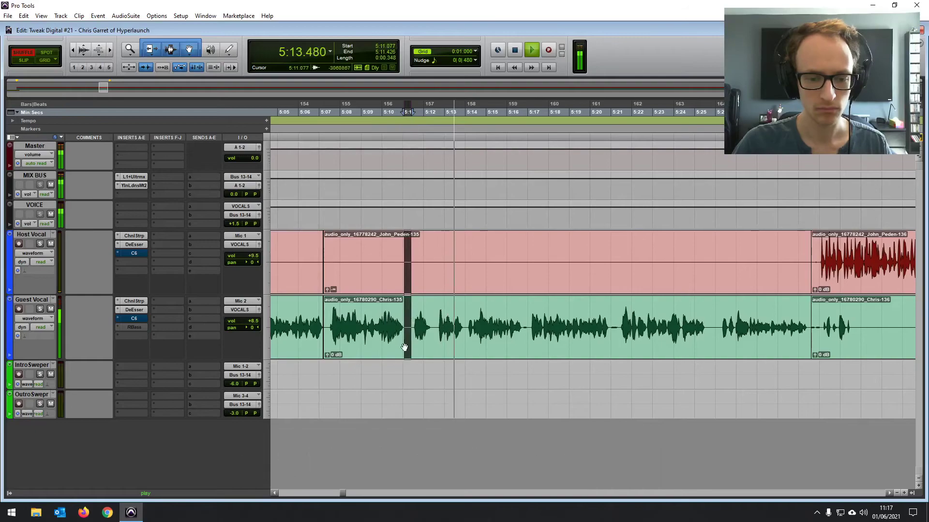
{"action": "key", "text": "Delete"}
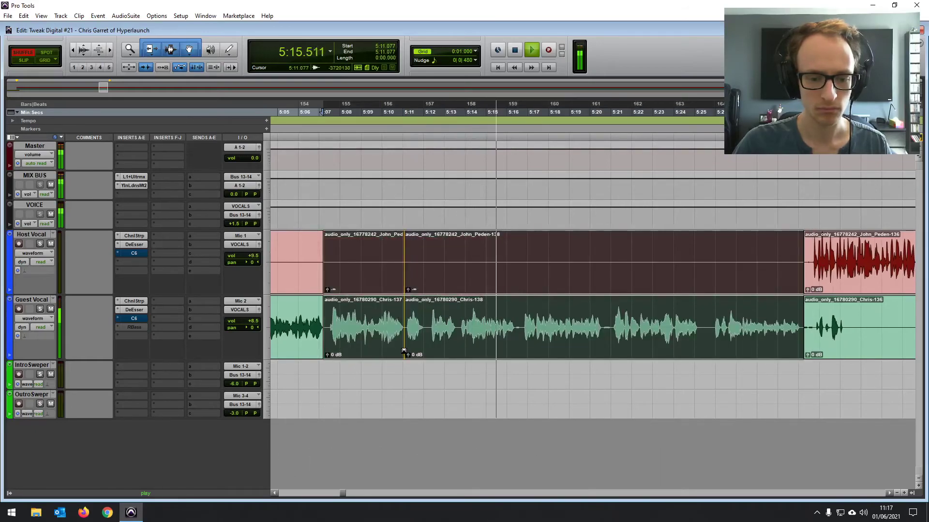
{"action": "left_click", "coordinate": [483, 313]}
{"action": "scroll", "coordinate": [482, 314], "scroll_direction": "right", "scroll_amount": 4}
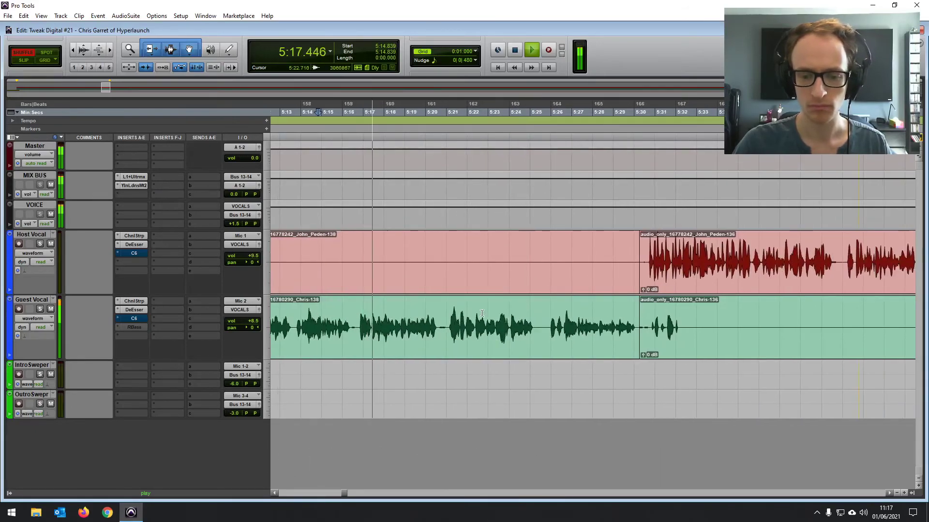
{"action": "left_click_drag", "start_coordinate": [547, 339], "coordinate": [534, 291]}
{"action": "key", "text": "Delete"}
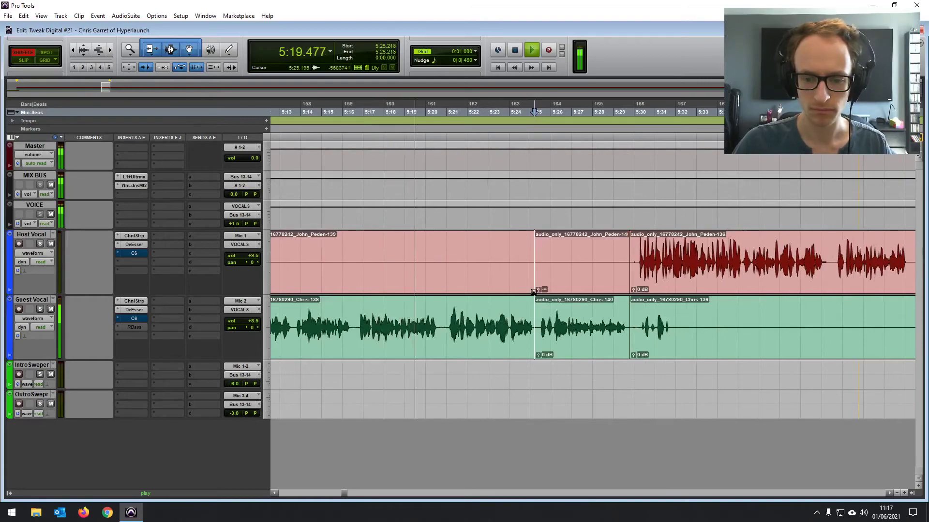
{"action": "left_click", "coordinate": [495, 311]}
Step: Remove about 1 second of the guest's stutter at about 5:21.9 on both tracks, crossfade the join and play it back
{"action": "scroll", "coordinate": [491, 310], "scroll_direction": "right", "scroll_amount": 2}
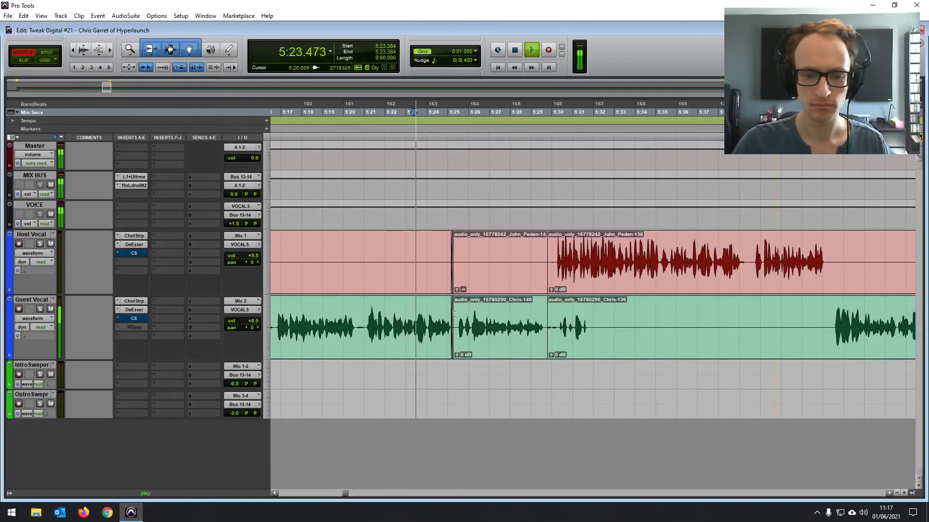
{"action": "left_click", "coordinate": [405, 314]}
{"action": "key", "text": "t"}
{"action": "key", "text": "t"}
{"action": "key", "text": "space"}
{"action": "left_click", "coordinate": [450, 316]}
{"action": "left_click", "coordinate": [433, 316]}
{"action": "key", "text": "space"}
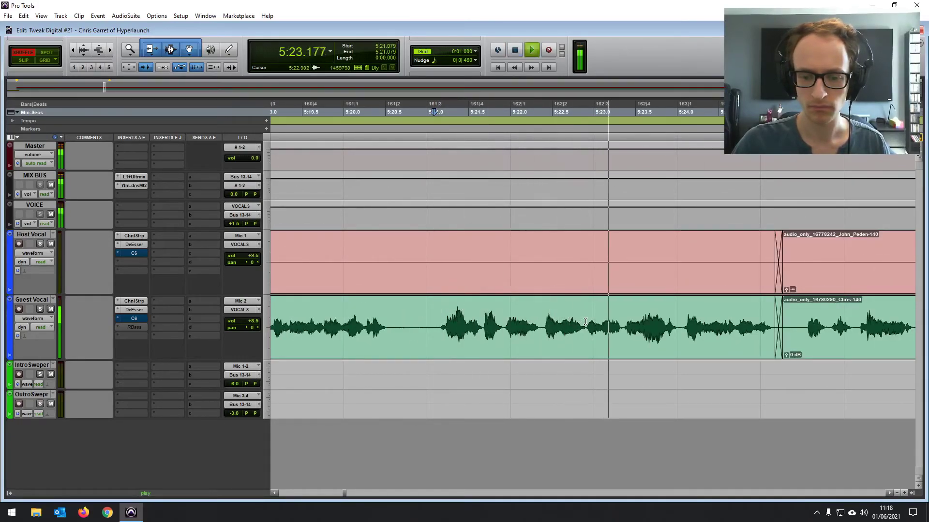
{"action": "left_click_drag", "start_coordinate": [585, 322], "coordinate": [505, 323]}
{"action": "key", "text": "Delete"}
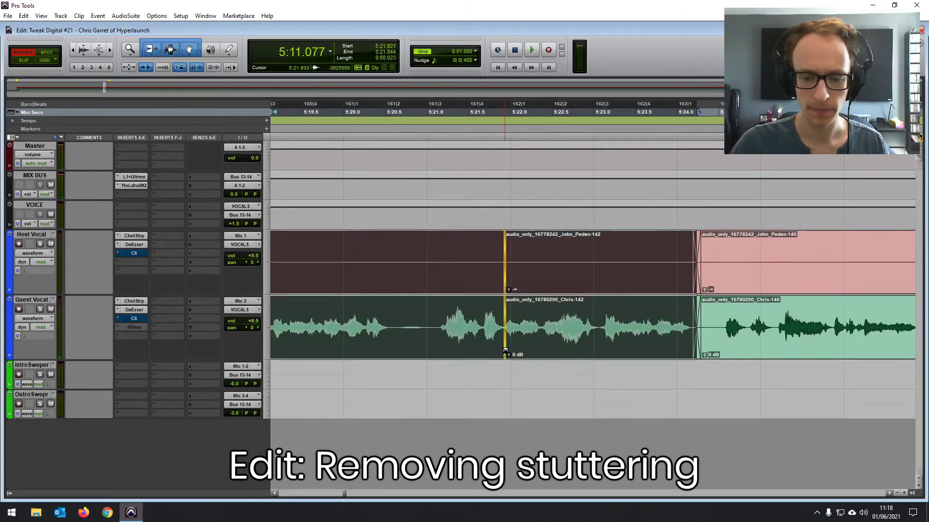
{"action": "left_click", "coordinate": [387, 315]}
{"action": "key", "text": "space"}
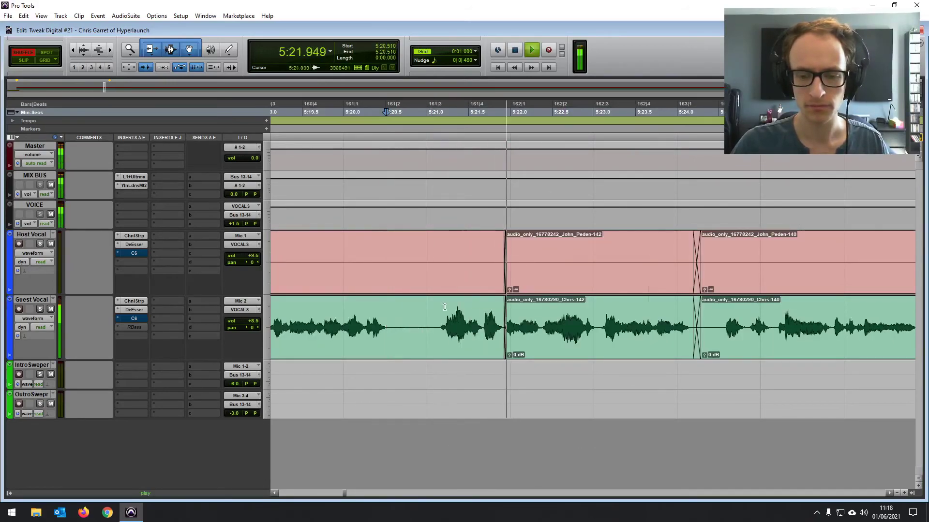
Step: Cut about 0.9 seconds of the guest's speech just after the crossfade at about 5:24.1 on both tracks and replay the join
{"action": "key", "text": "r"}
{"action": "scroll", "coordinate": [454, 306], "scroll_direction": "right", "scroll_amount": 6}
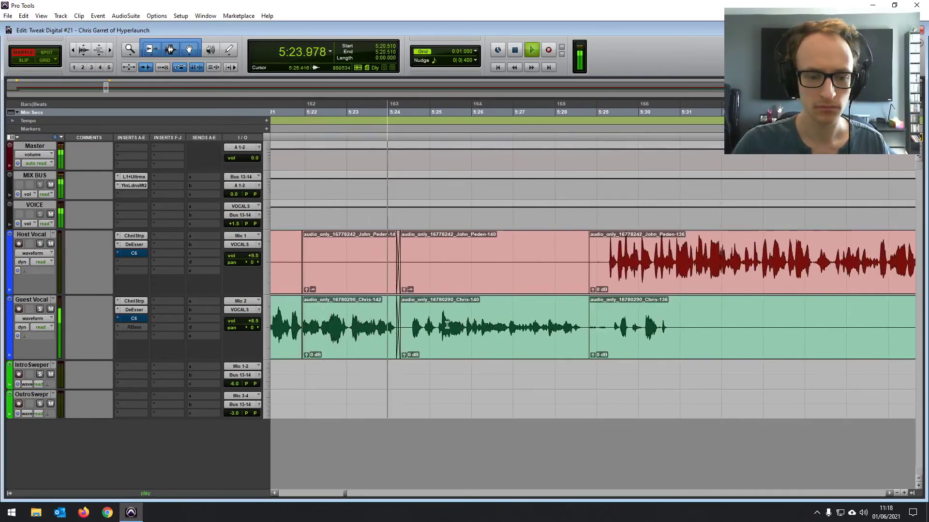
{"action": "left_click_drag", "start_coordinate": [402, 328], "coordinate": [441, 327]}
{"action": "left_click", "coordinate": [363, 314]}
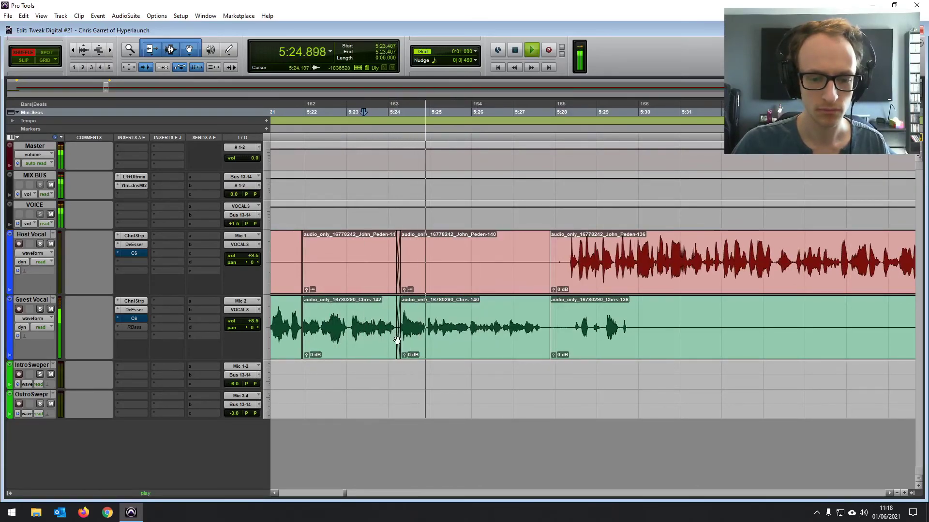
Step: Trim about 0.4 seconds off the start of both clips beginning at about 5:27.9 to close the gap before the host, and play the join
{"action": "left_click_drag", "start_coordinate": [549, 287], "coordinate": [570, 271]}
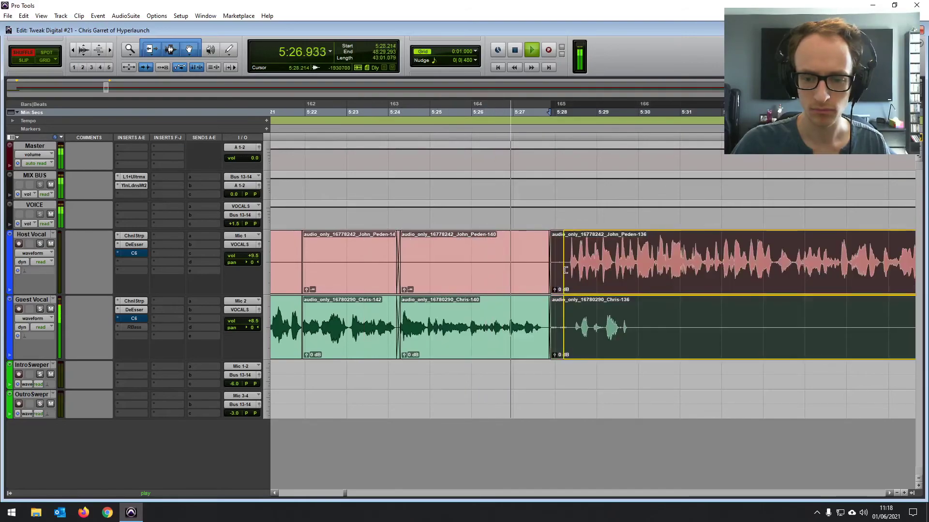
{"action": "key", "text": "space"}
{"action": "left_click", "coordinate": [518, 249]}
{"action": "key", "text": "space"}
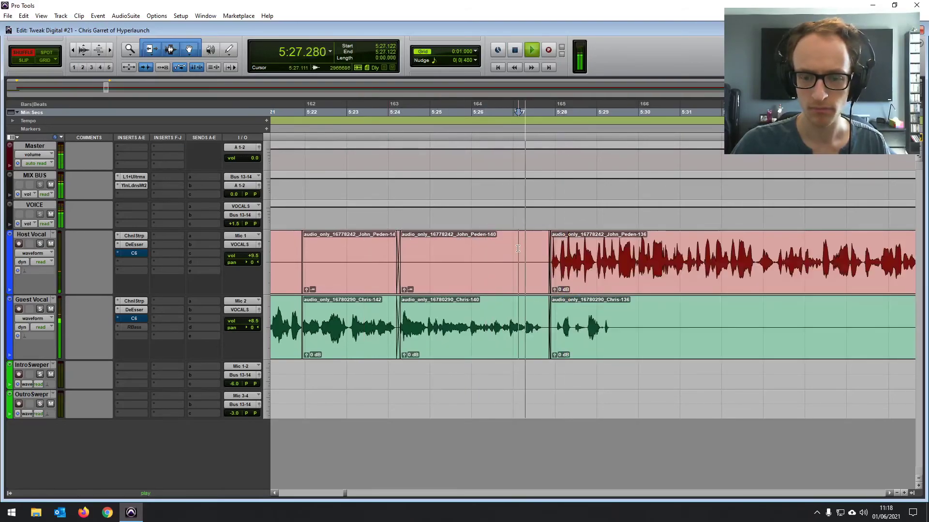
{"action": "key", "text": "space"}
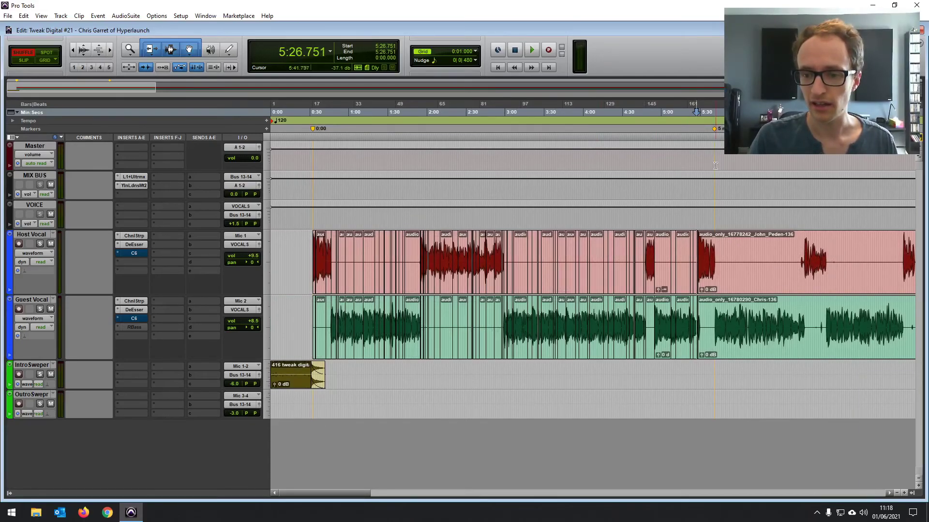
{"action": "left_click_drag", "start_coordinate": [713, 216], "coordinate": [699, 216]}
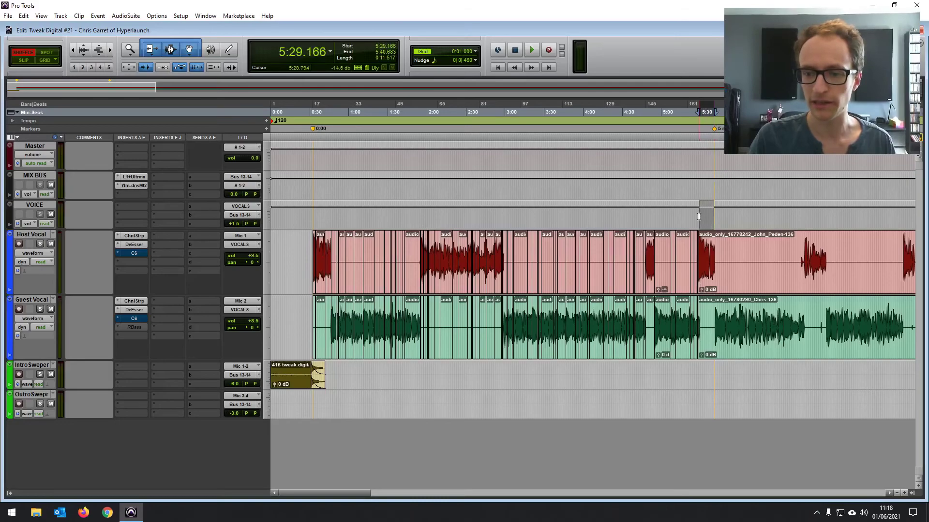
{"action": "left_click", "coordinate": [698, 216]}
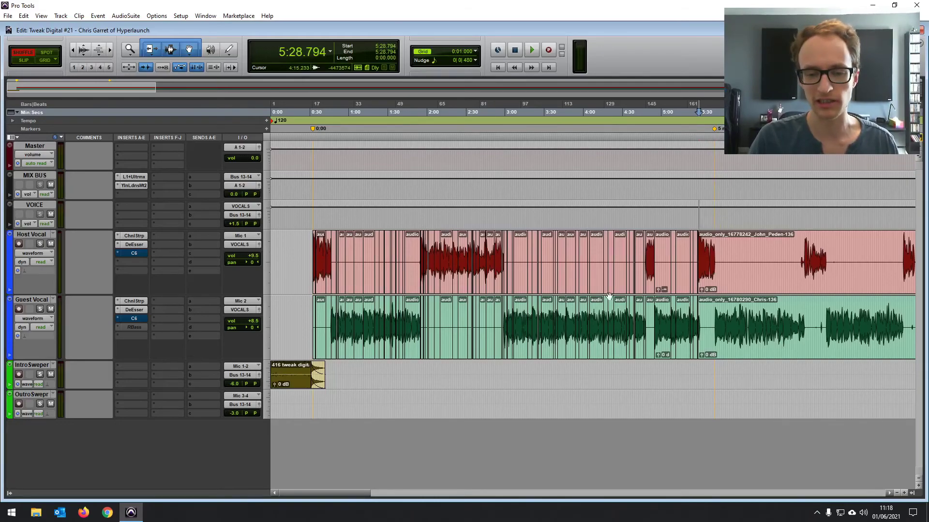
{"action": "left_click", "coordinate": [554, 222]}
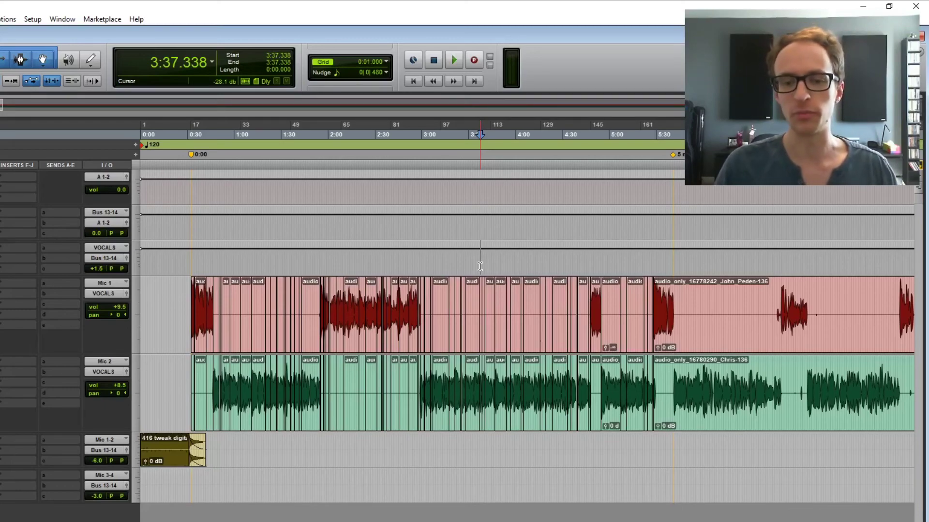
{"action": "left_click", "coordinate": [408, 262]}
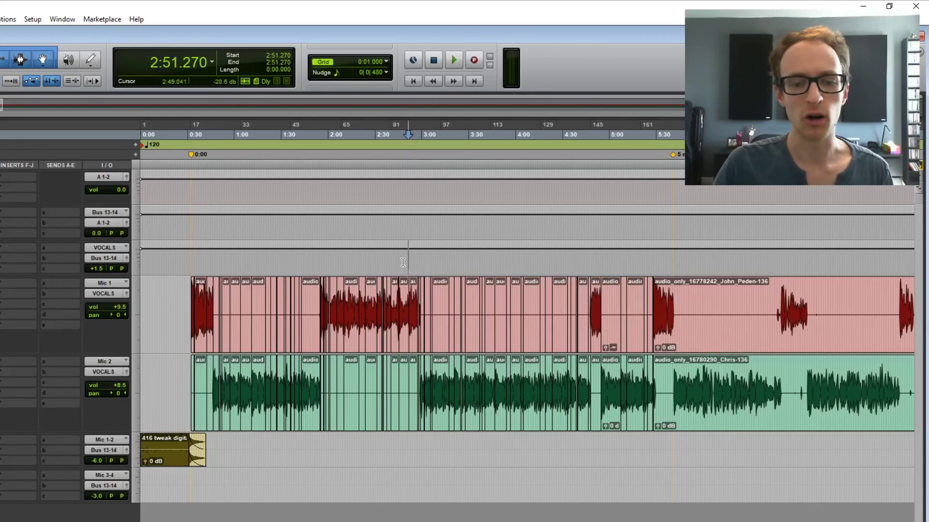
{"action": "left_click", "coordinate": [347, 268]}
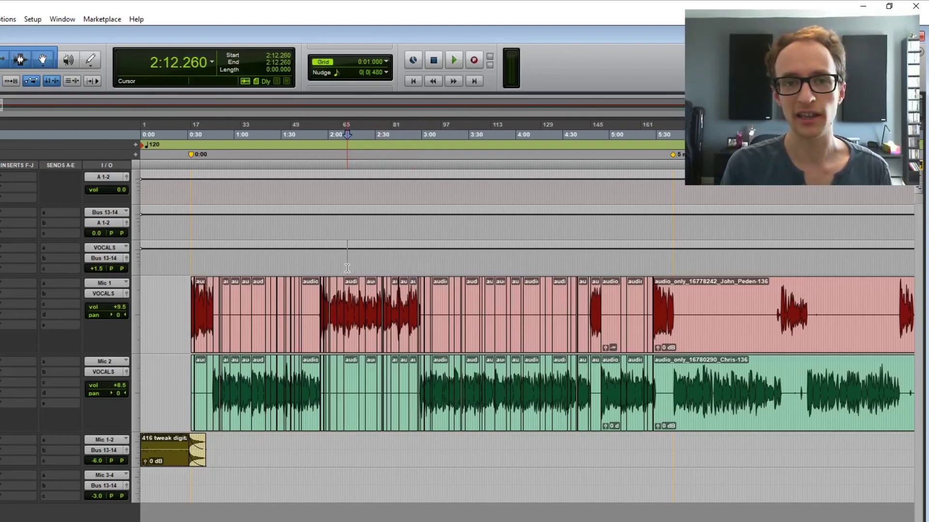